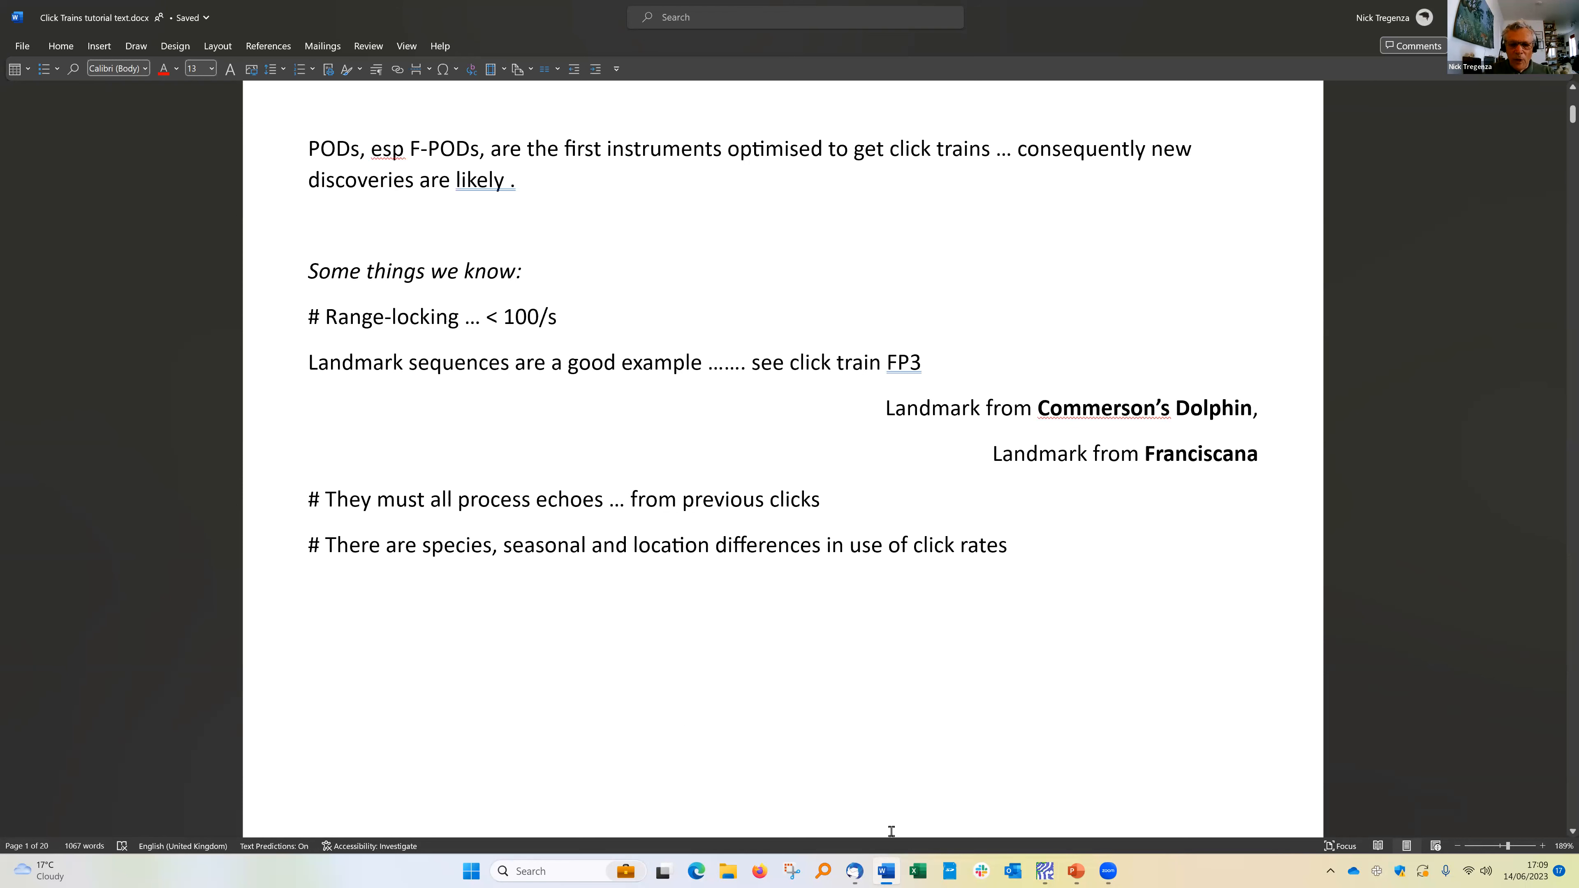
Switch to the F-POD window holding the Click train demo, show the recording from its start and upscale the amplitude display.
mouse_move(1050, 875)
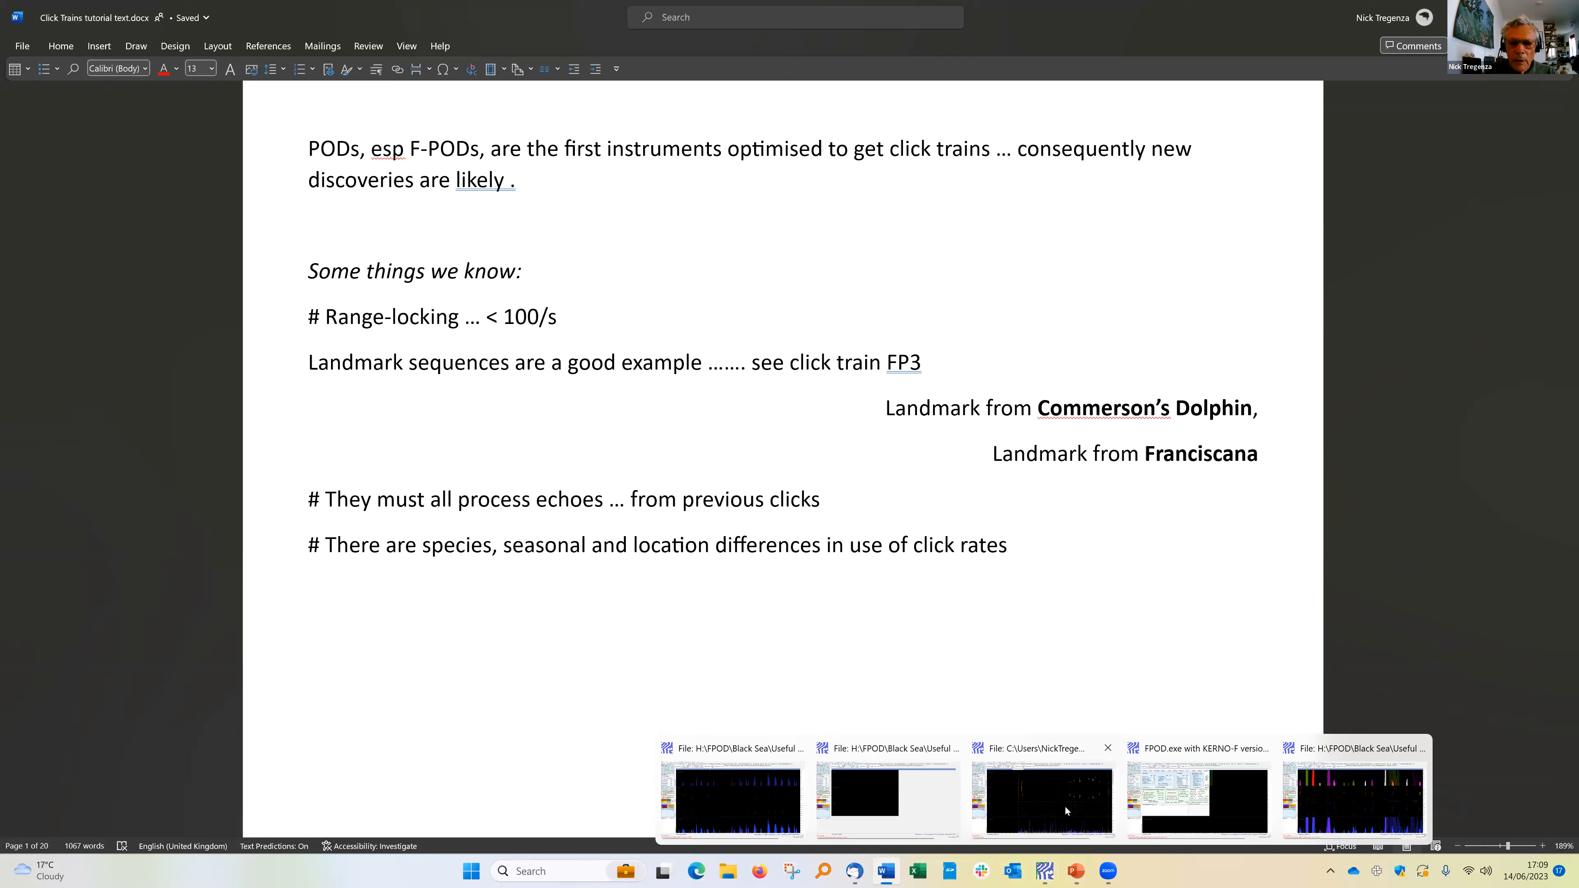
click(1044, 787)
click(229, 67)
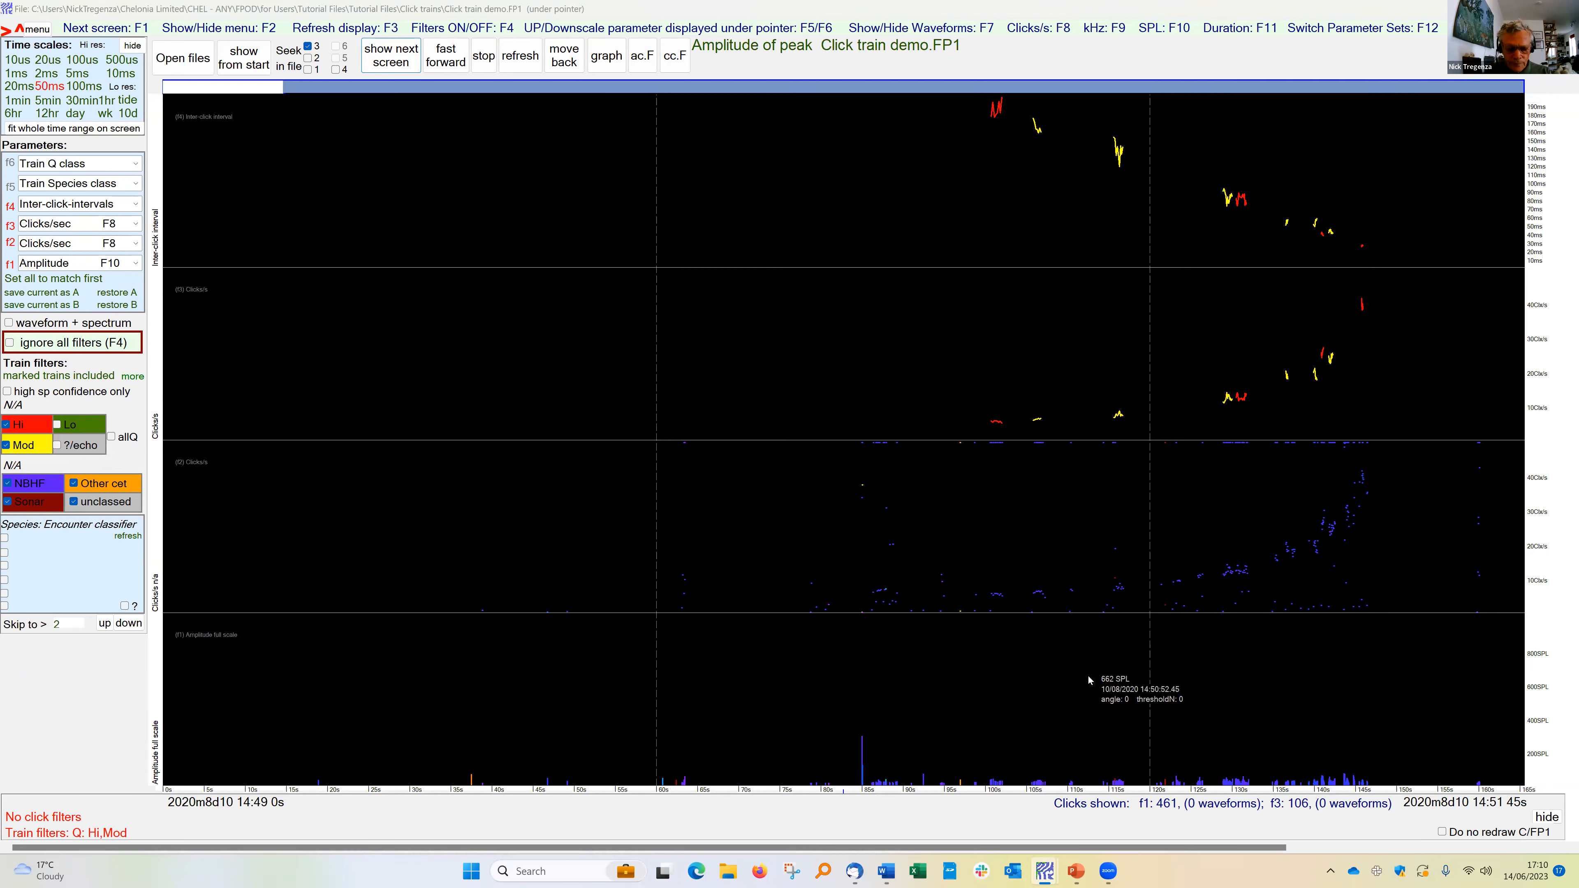
key(F5)
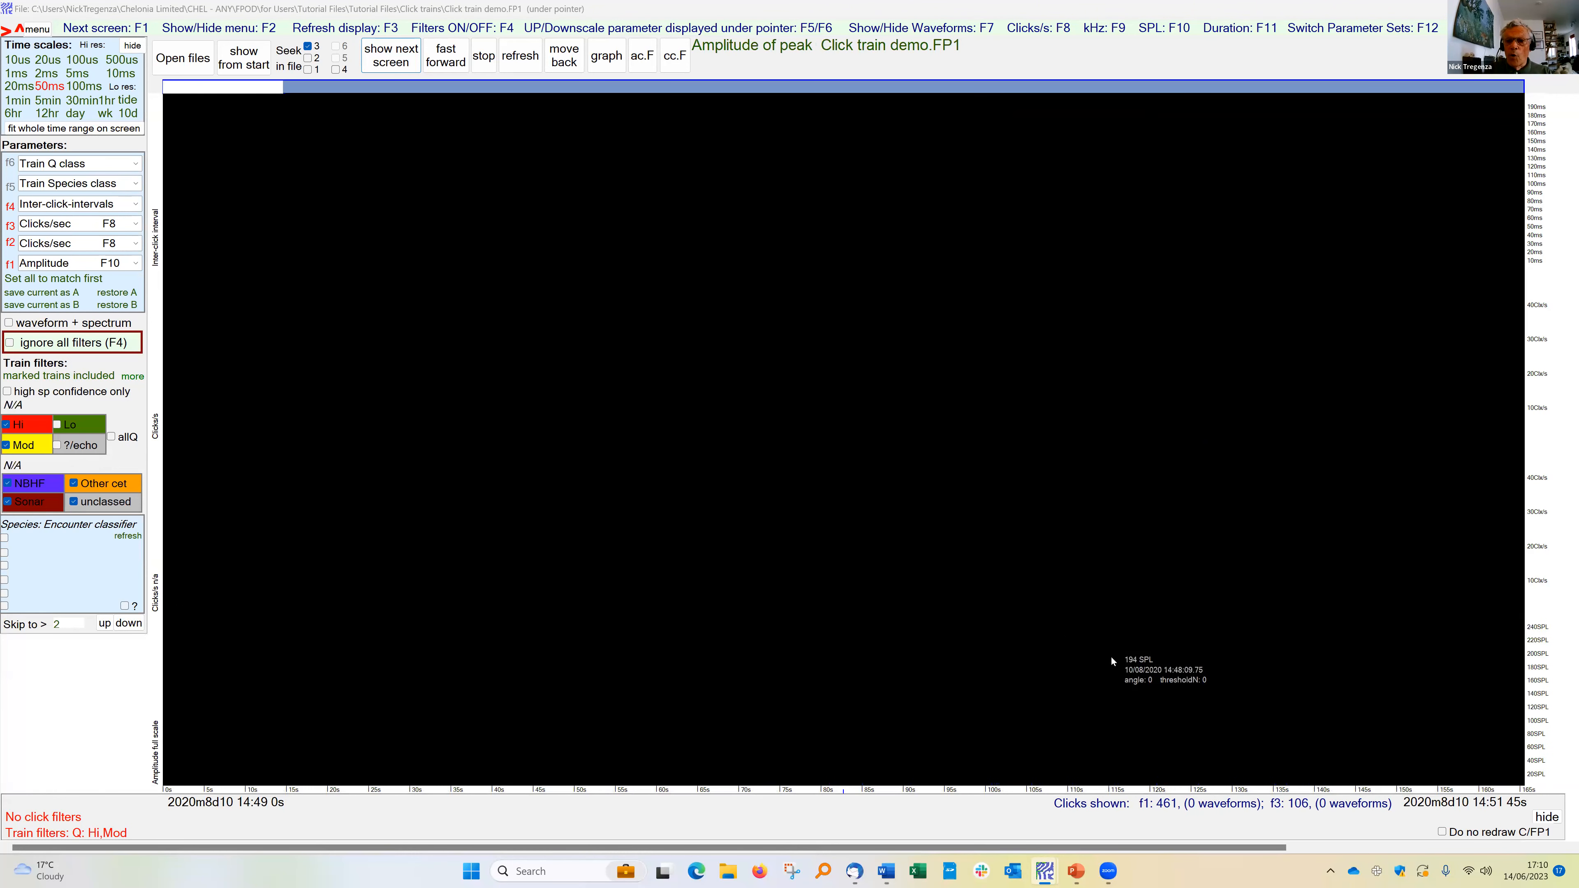
key(F5)
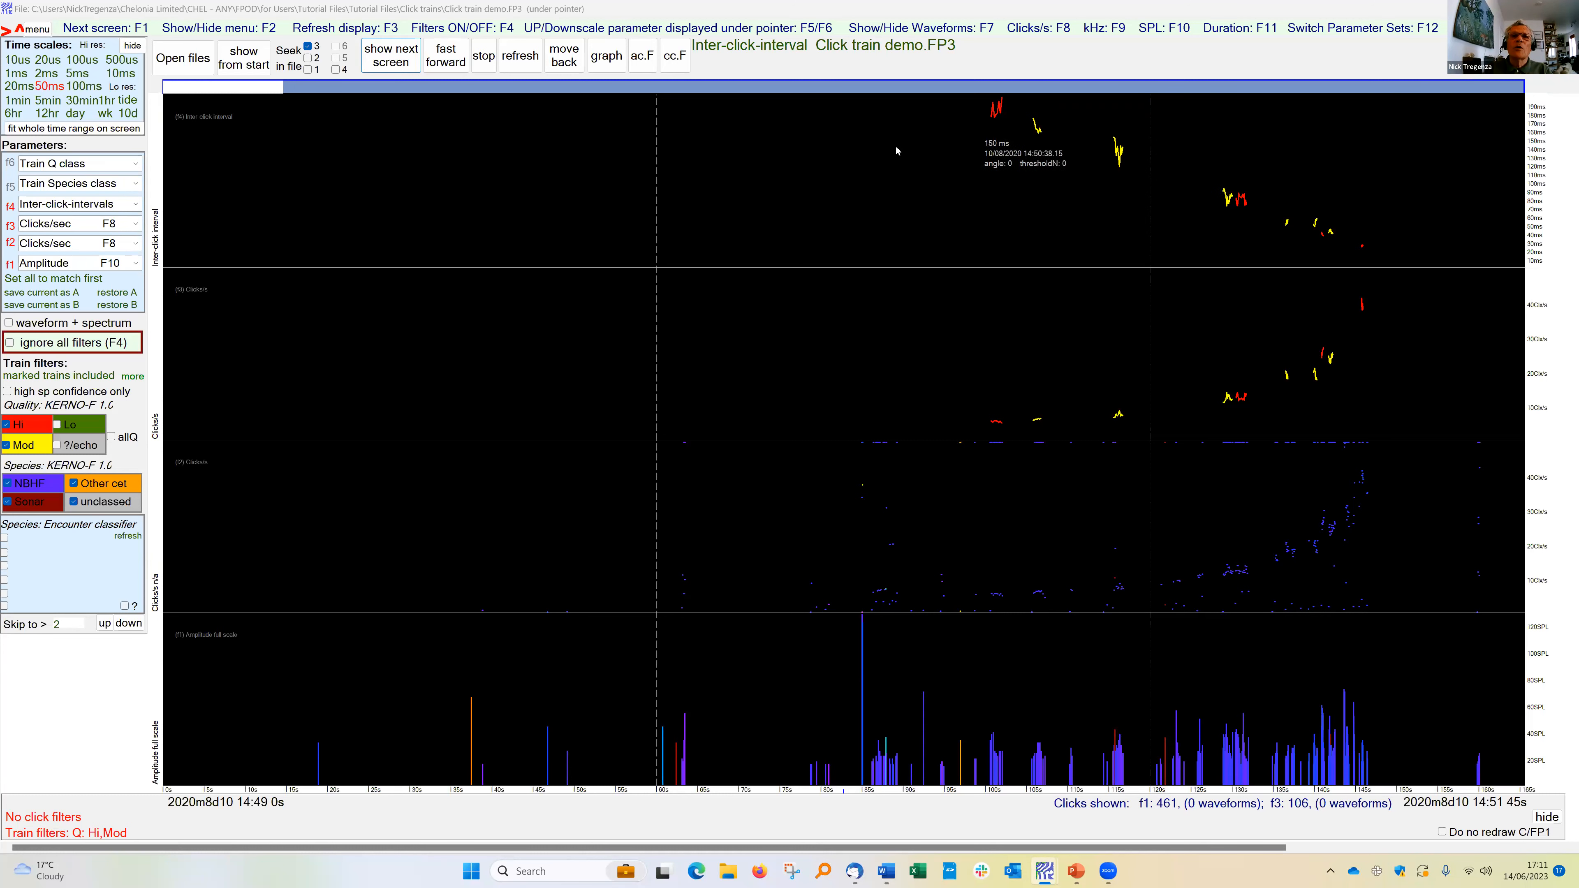
Advance through the Click train demo recording to the long click train sequence after 14:59.
click(394, 64)
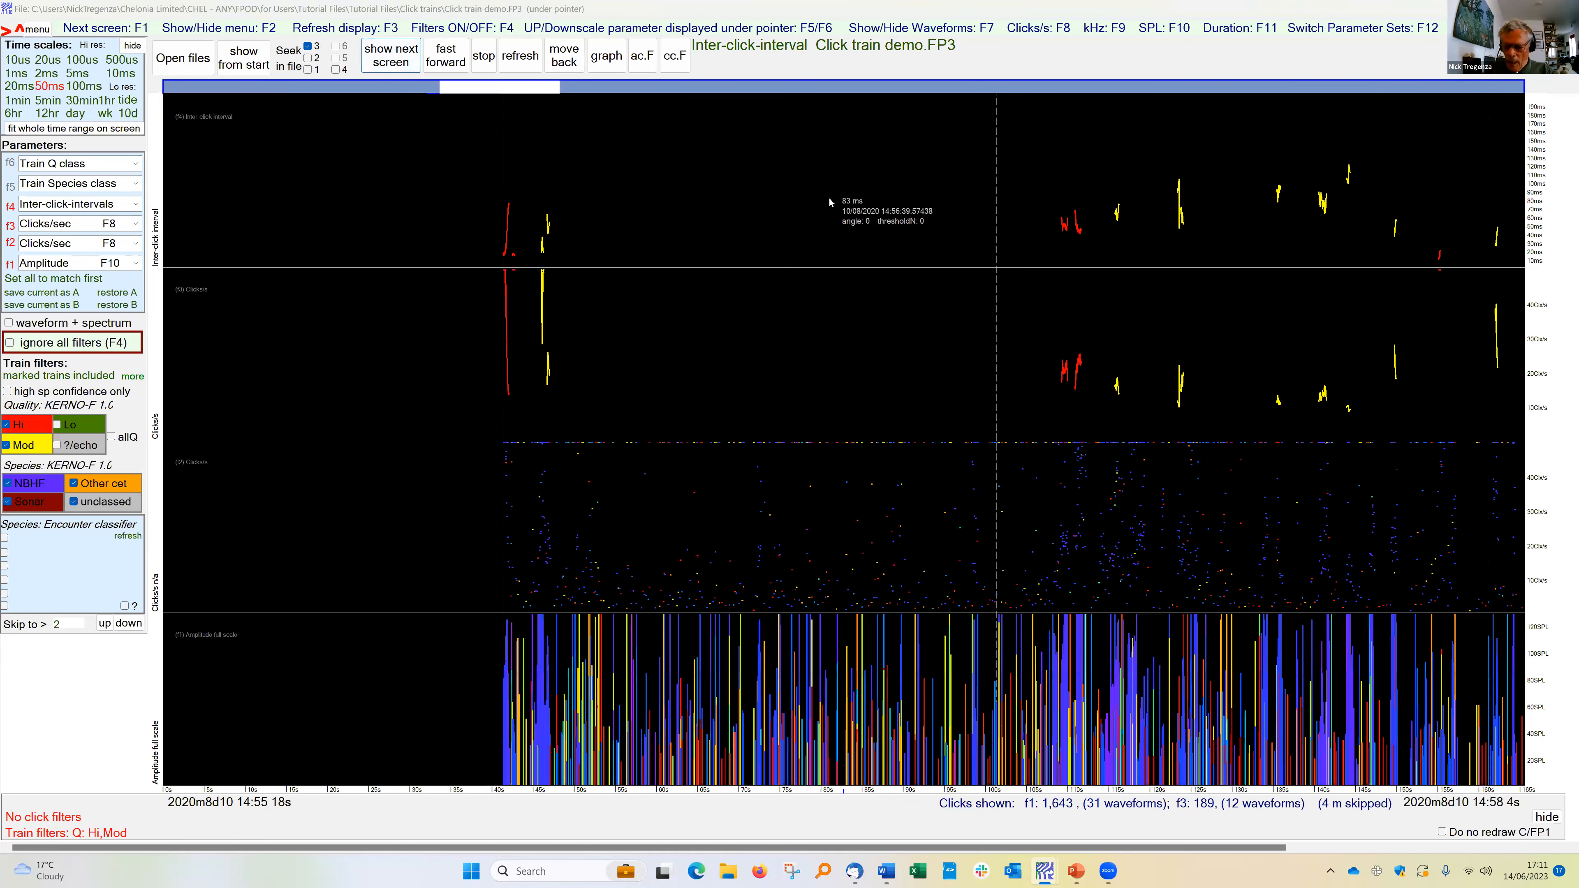
click(1027, 153)
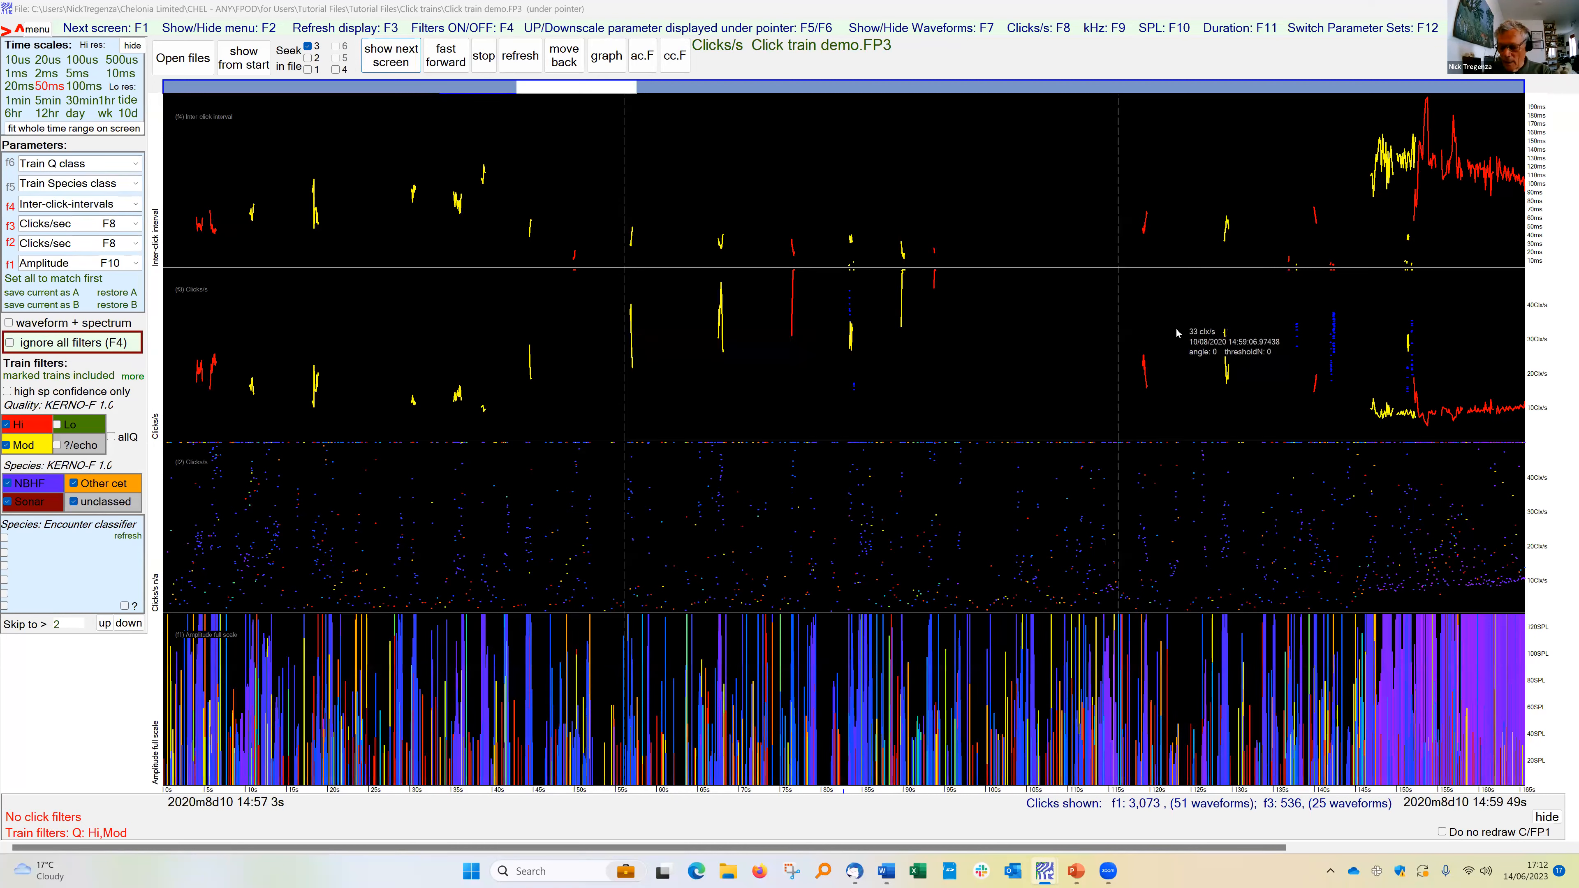
key(F1)
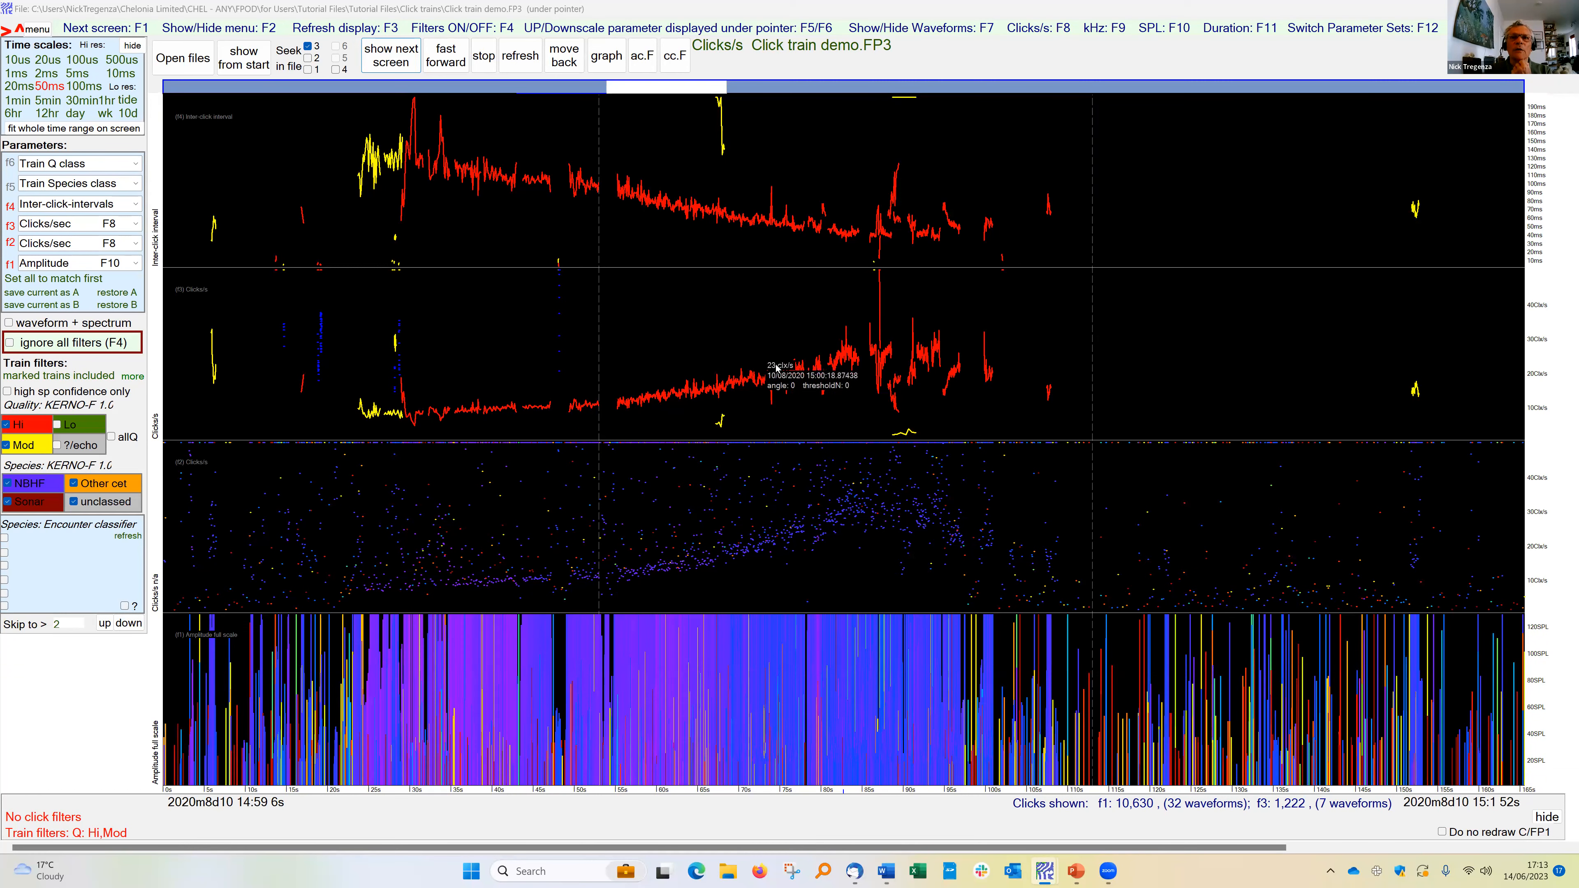
Return to the Word tutorial document, zoom out to two pages side by side and view the HP and Dolphins clicks/s graphs.
key(F2)
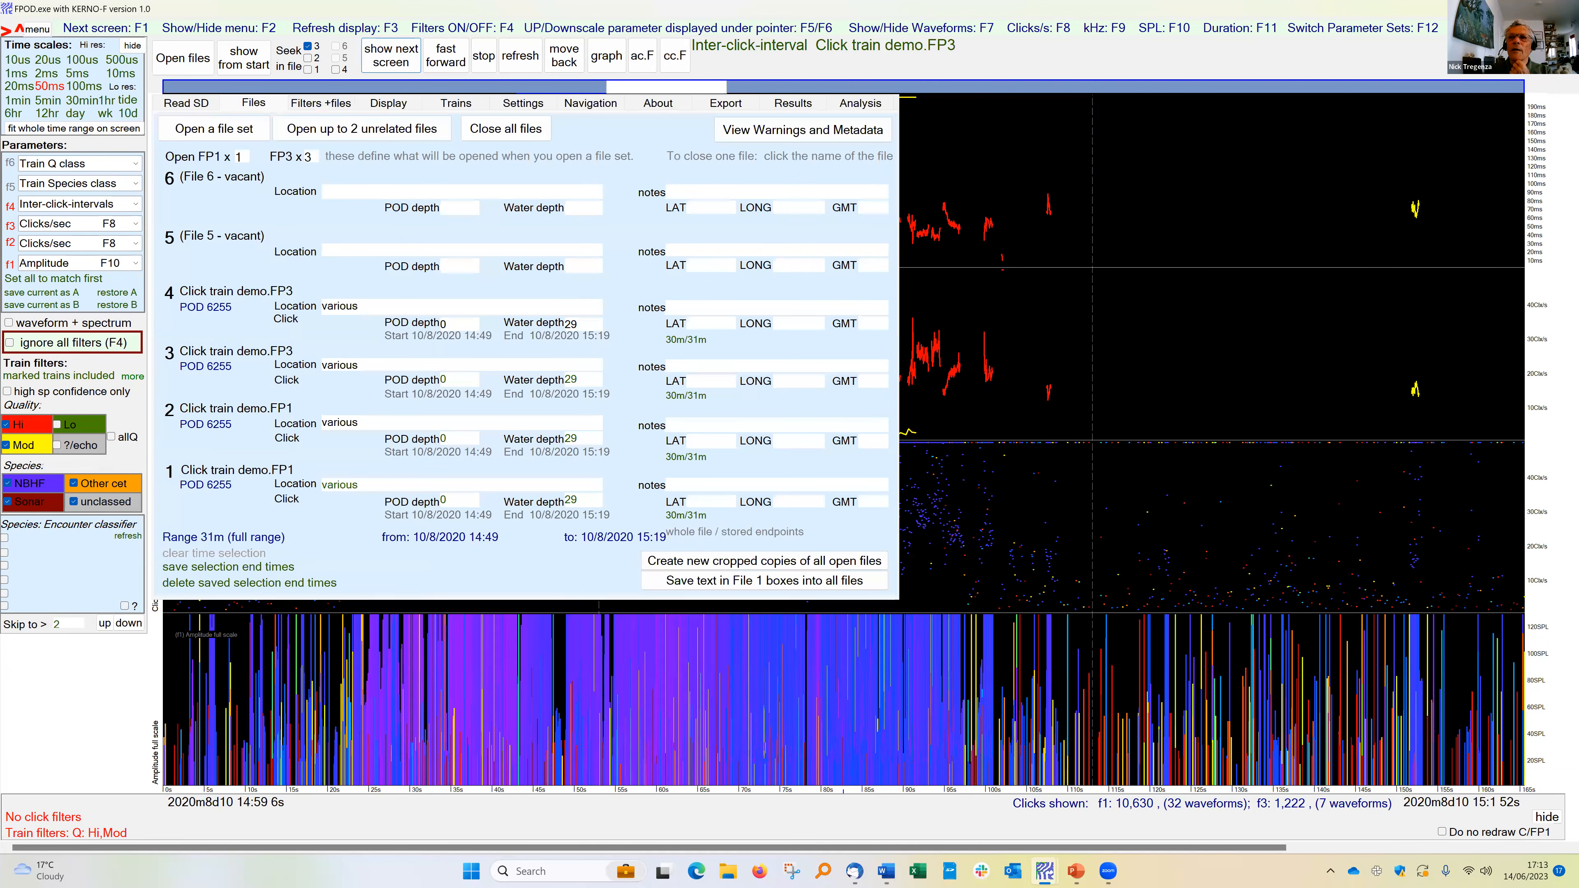
key(alt+Tab)
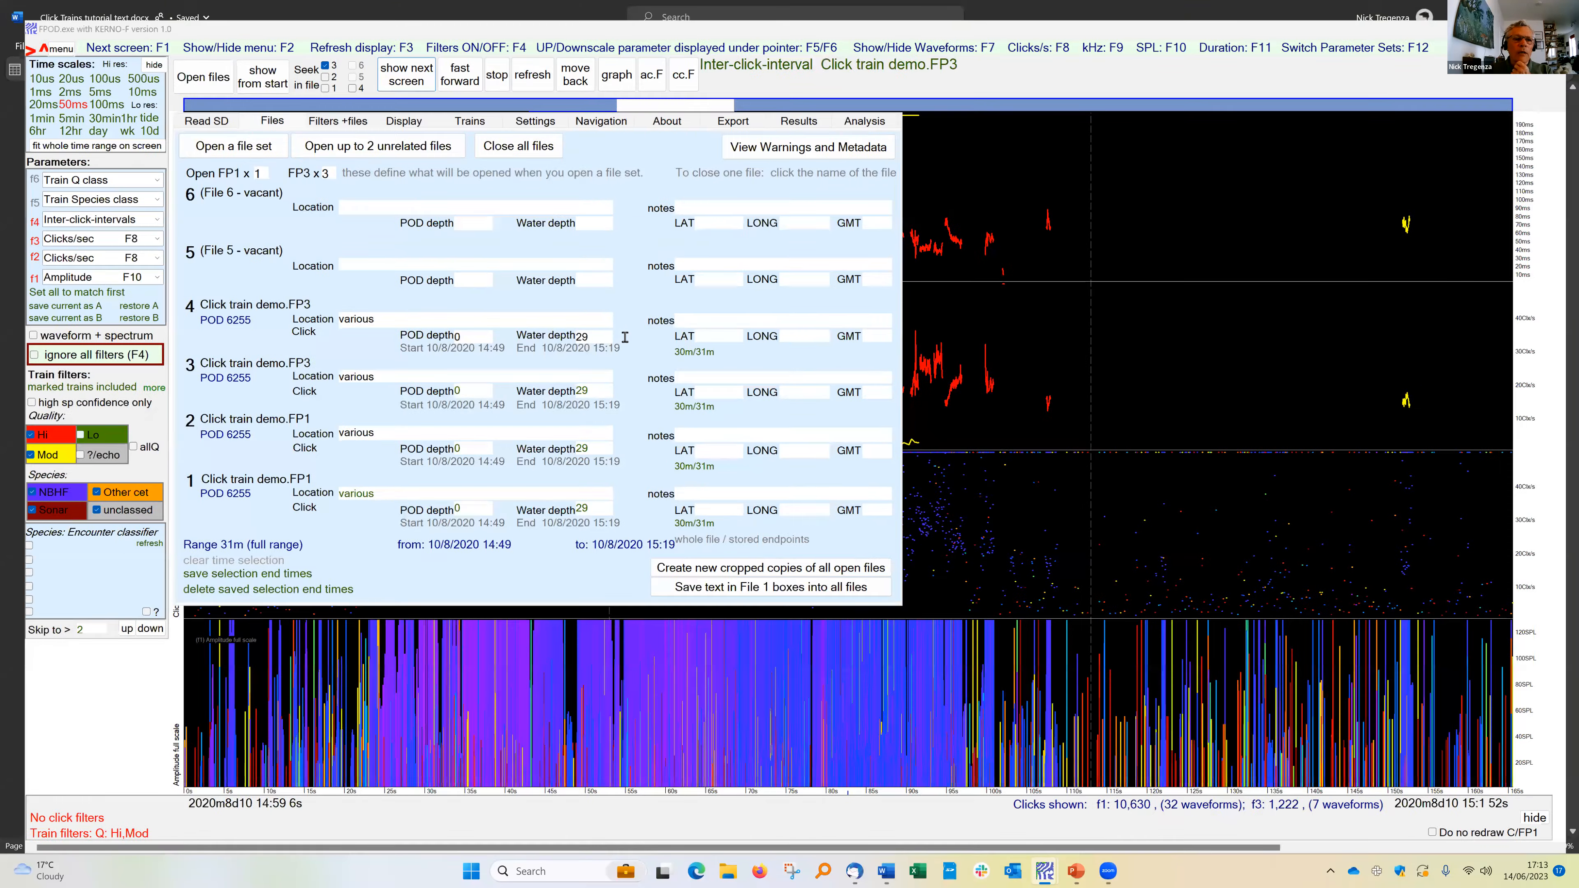
scroll(624, 338, down, 2)
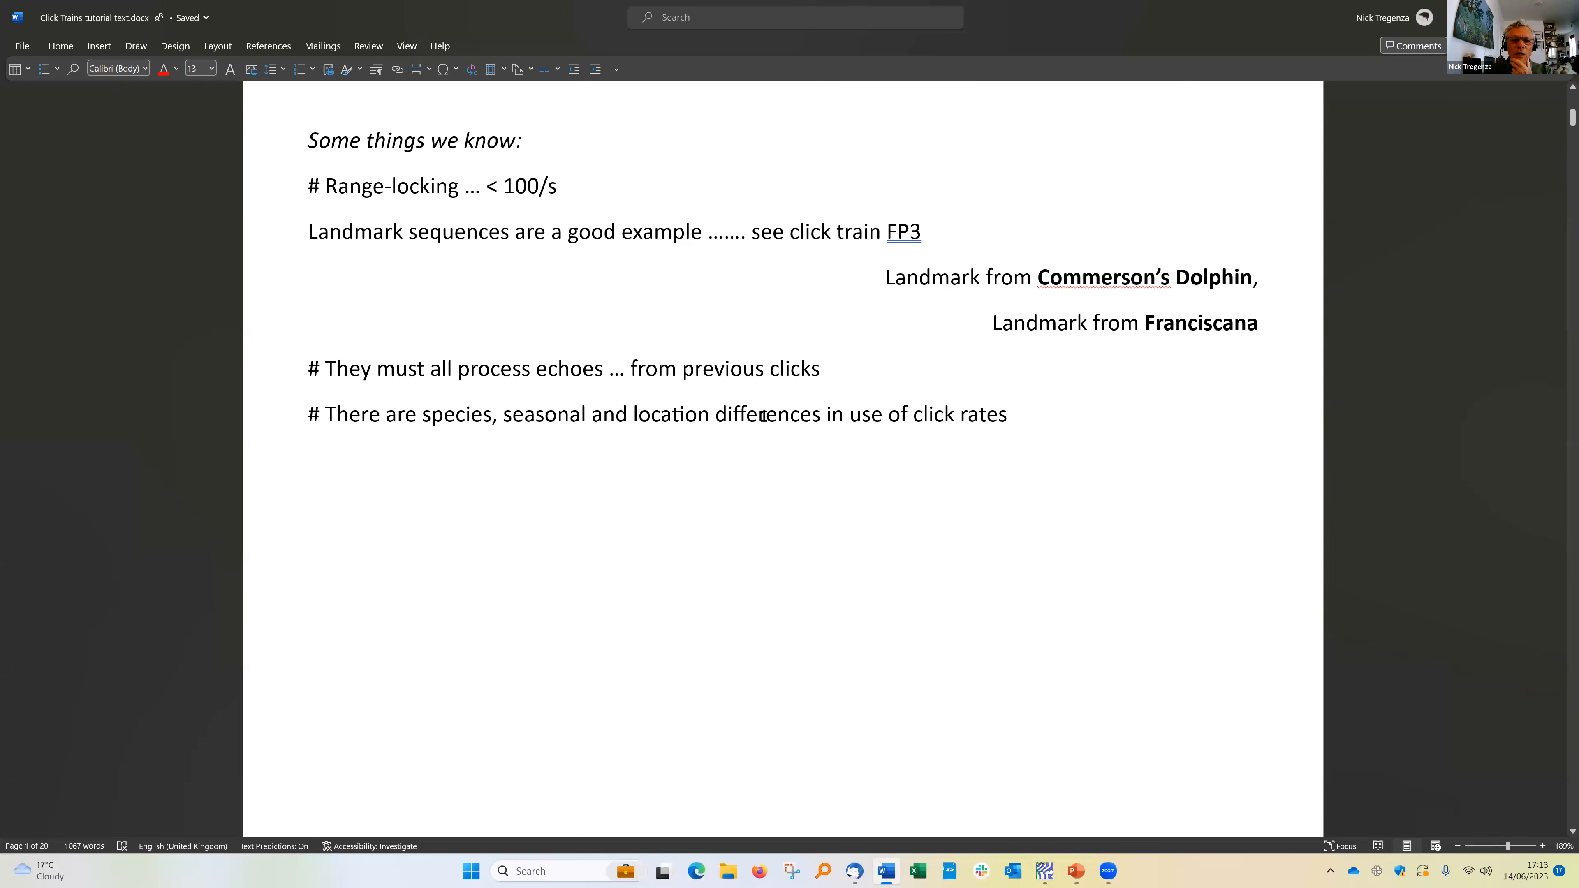
scroll(764, 415, down, 10)
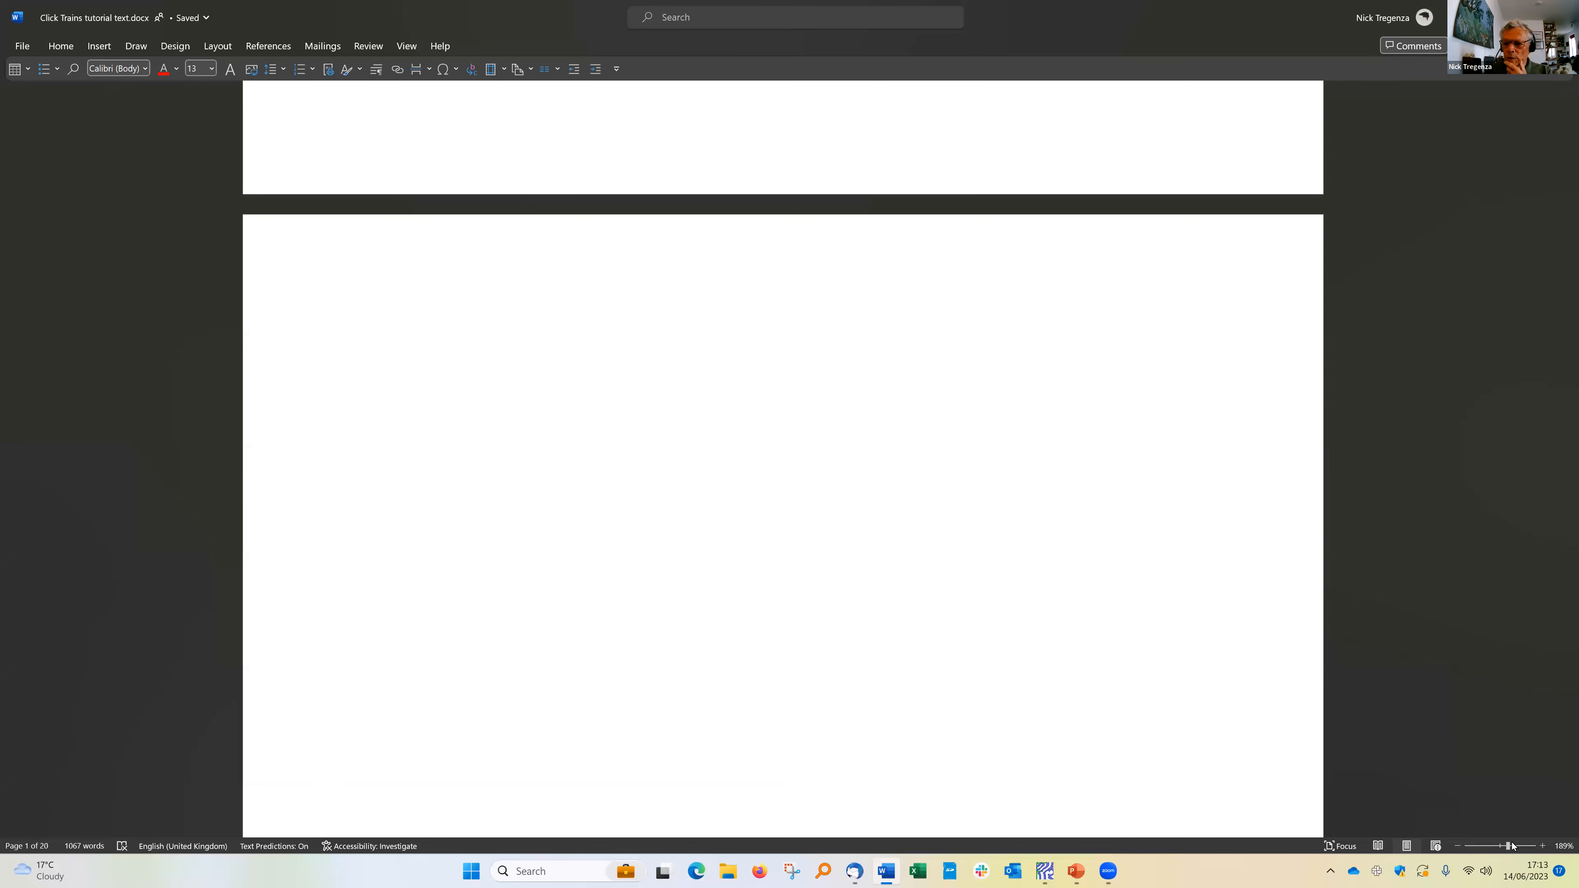
drag(1511, 849, 1506, 847)
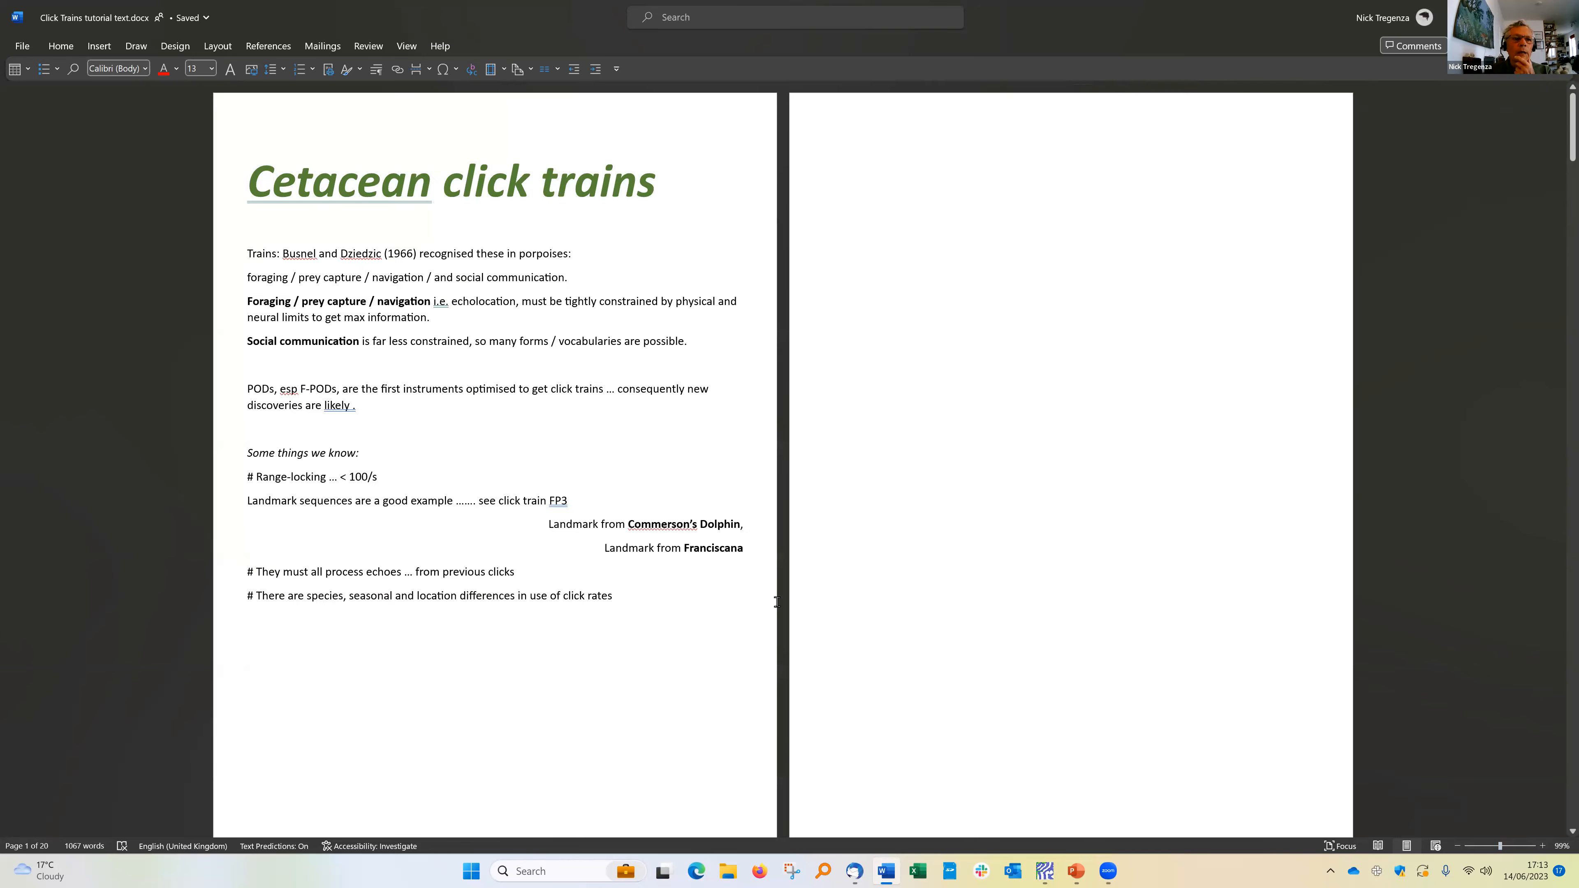
scroll(426, 526, down, 10)
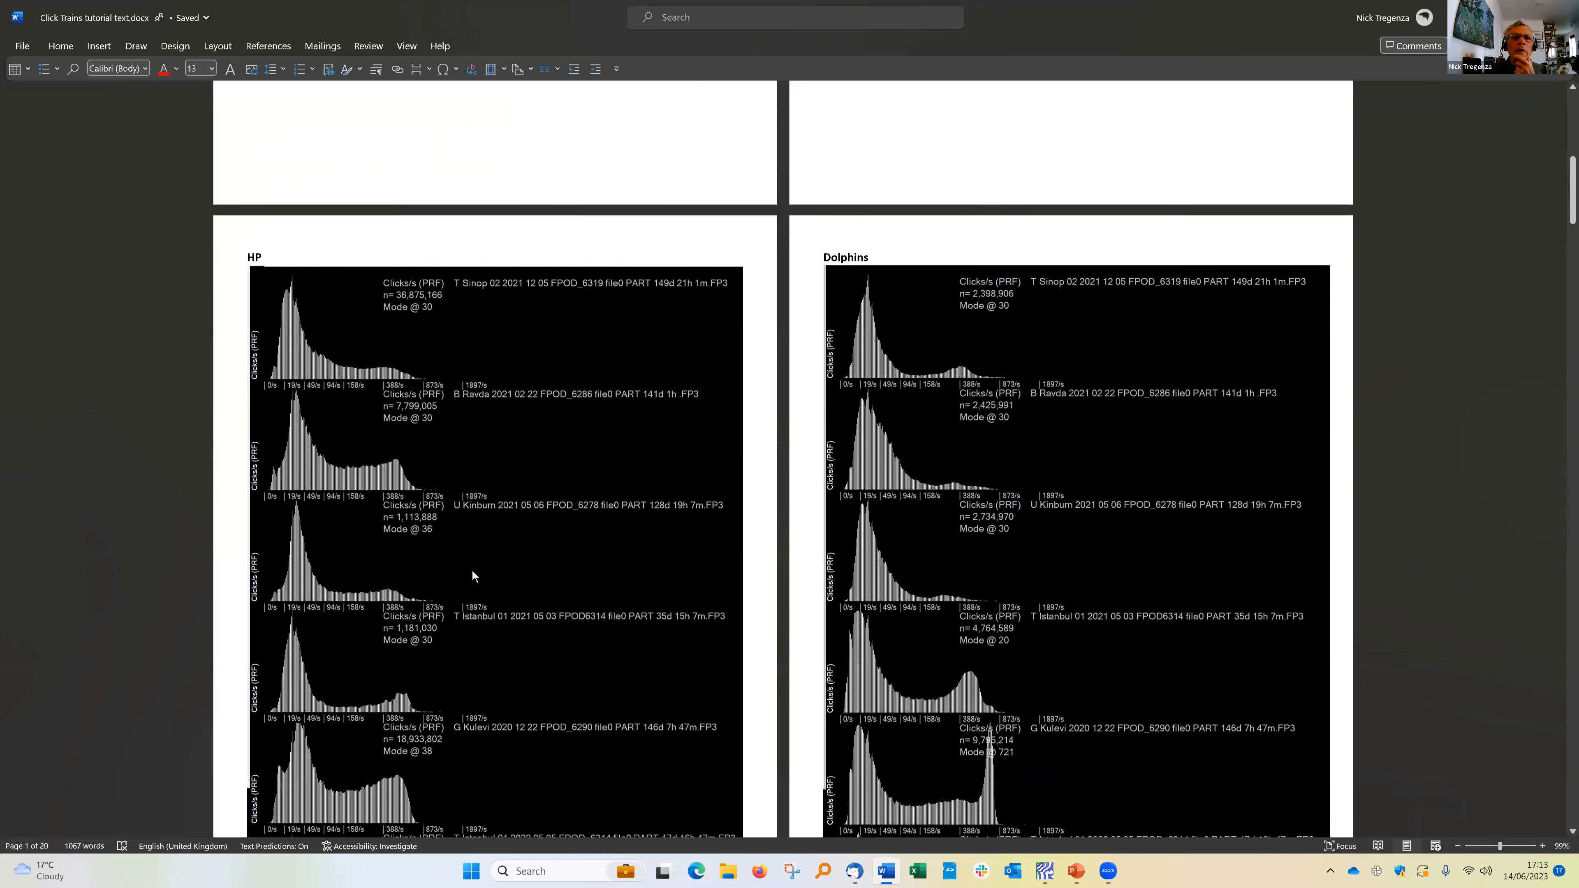
scroll(471, 571, down, 3)
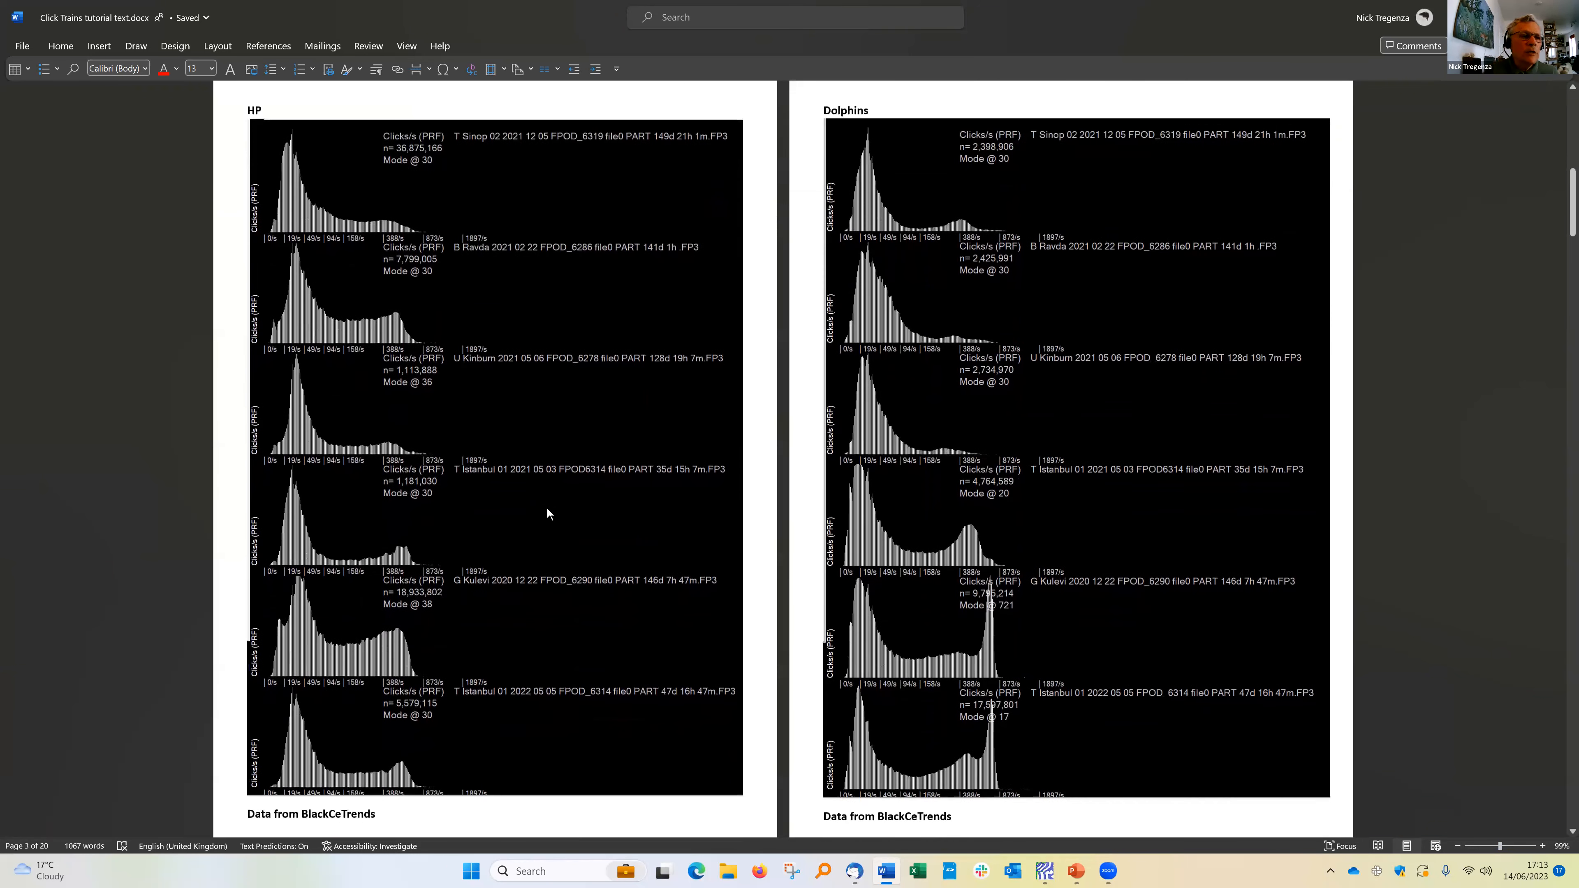
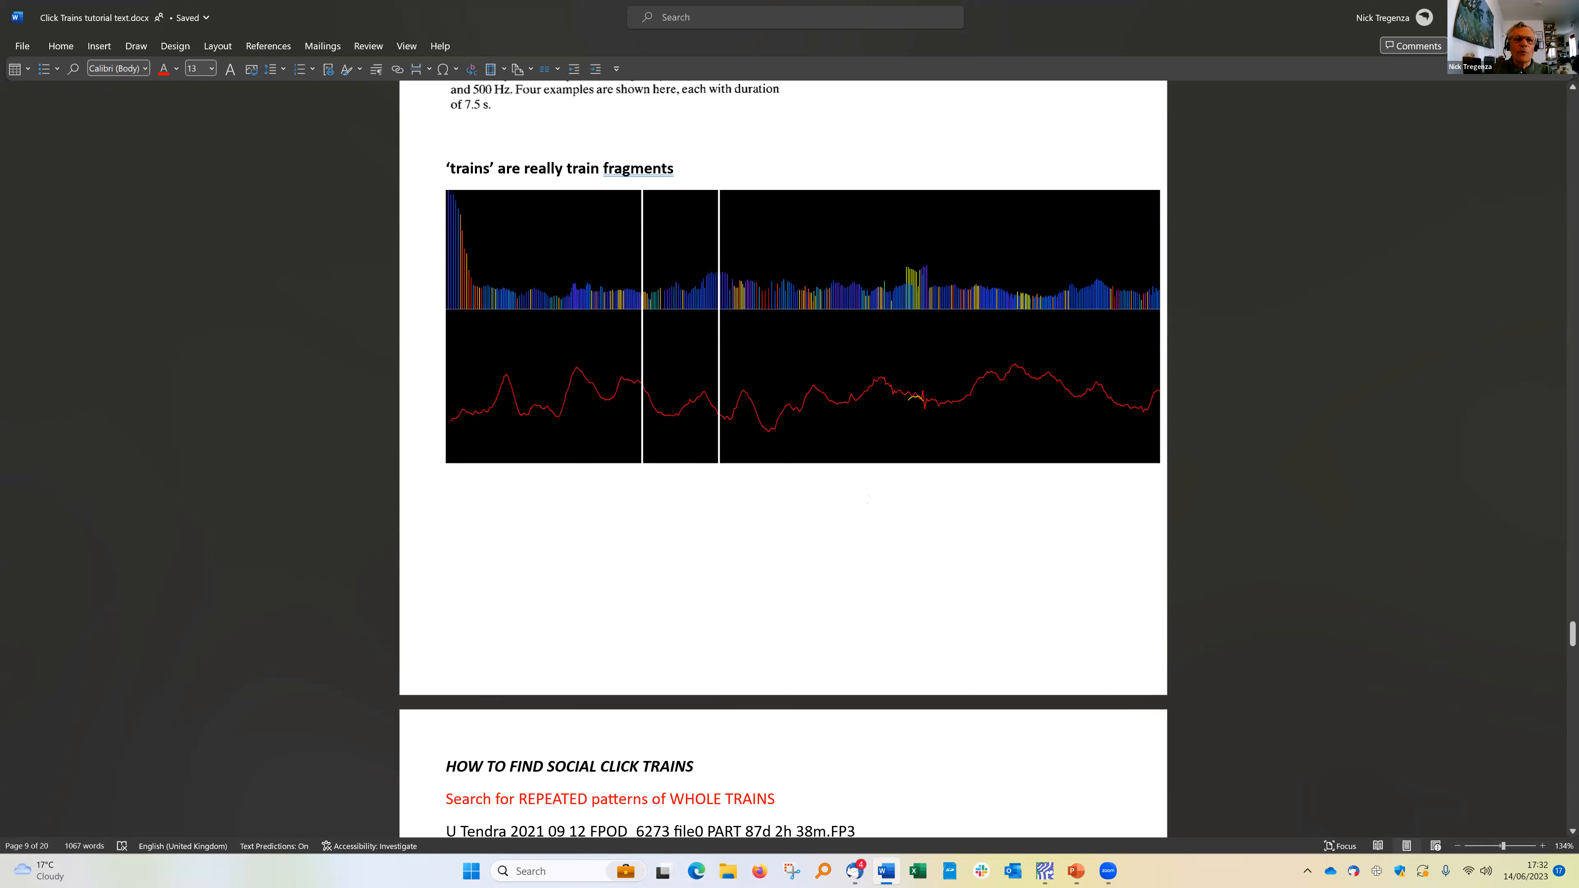
Go to the HOW TO FIND SOCIAL CLICK TRAINS section of the tutorial document.
scroll(868, 499, down, 1)
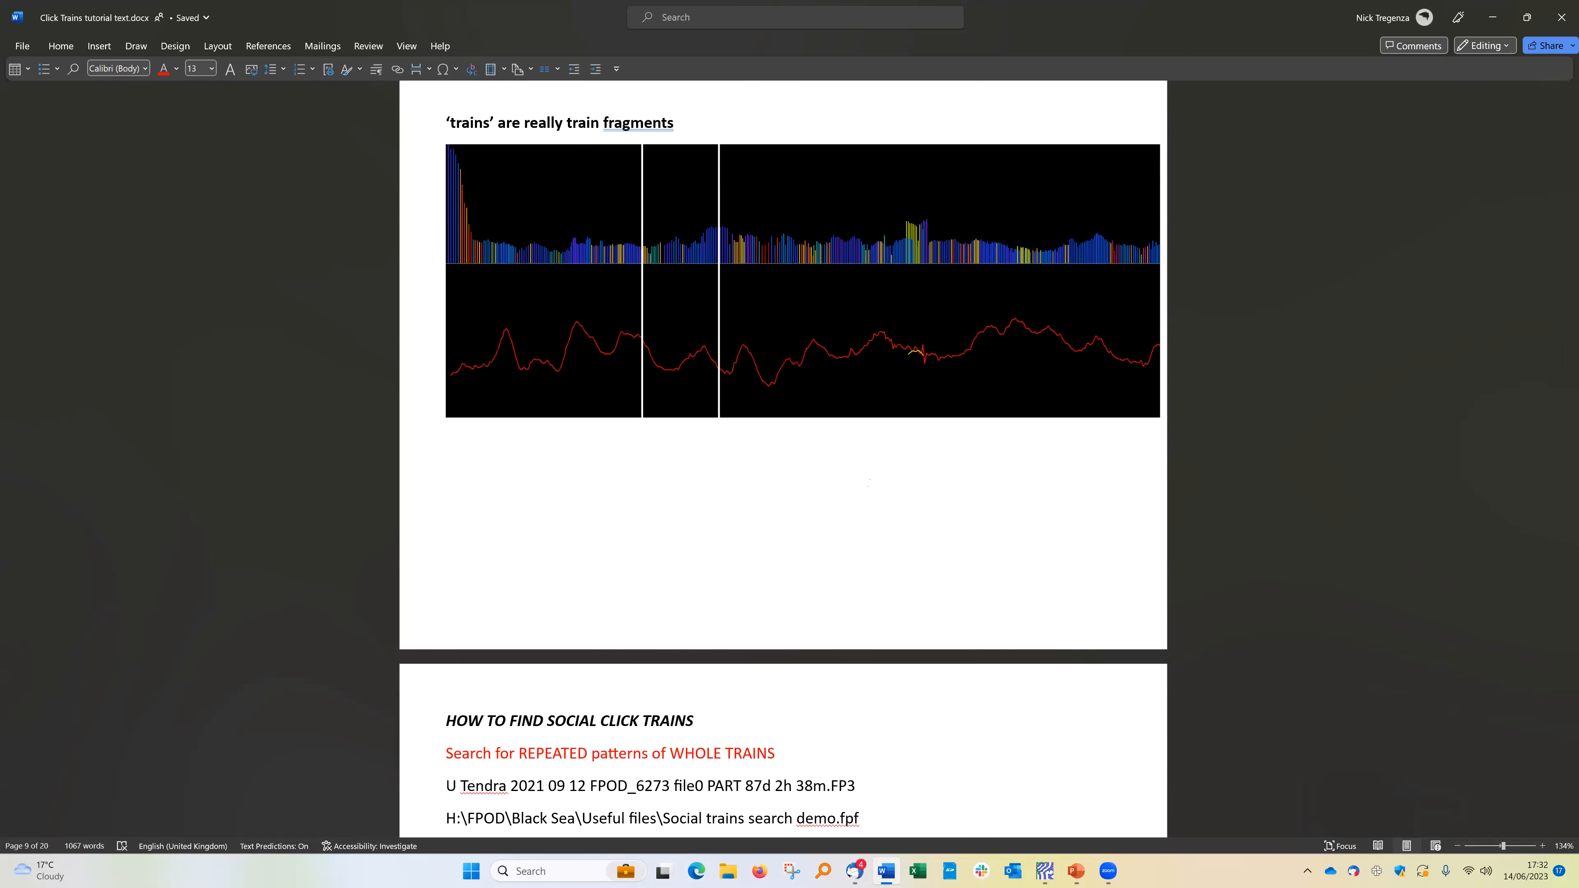
scroll(883, 482, down, 4)
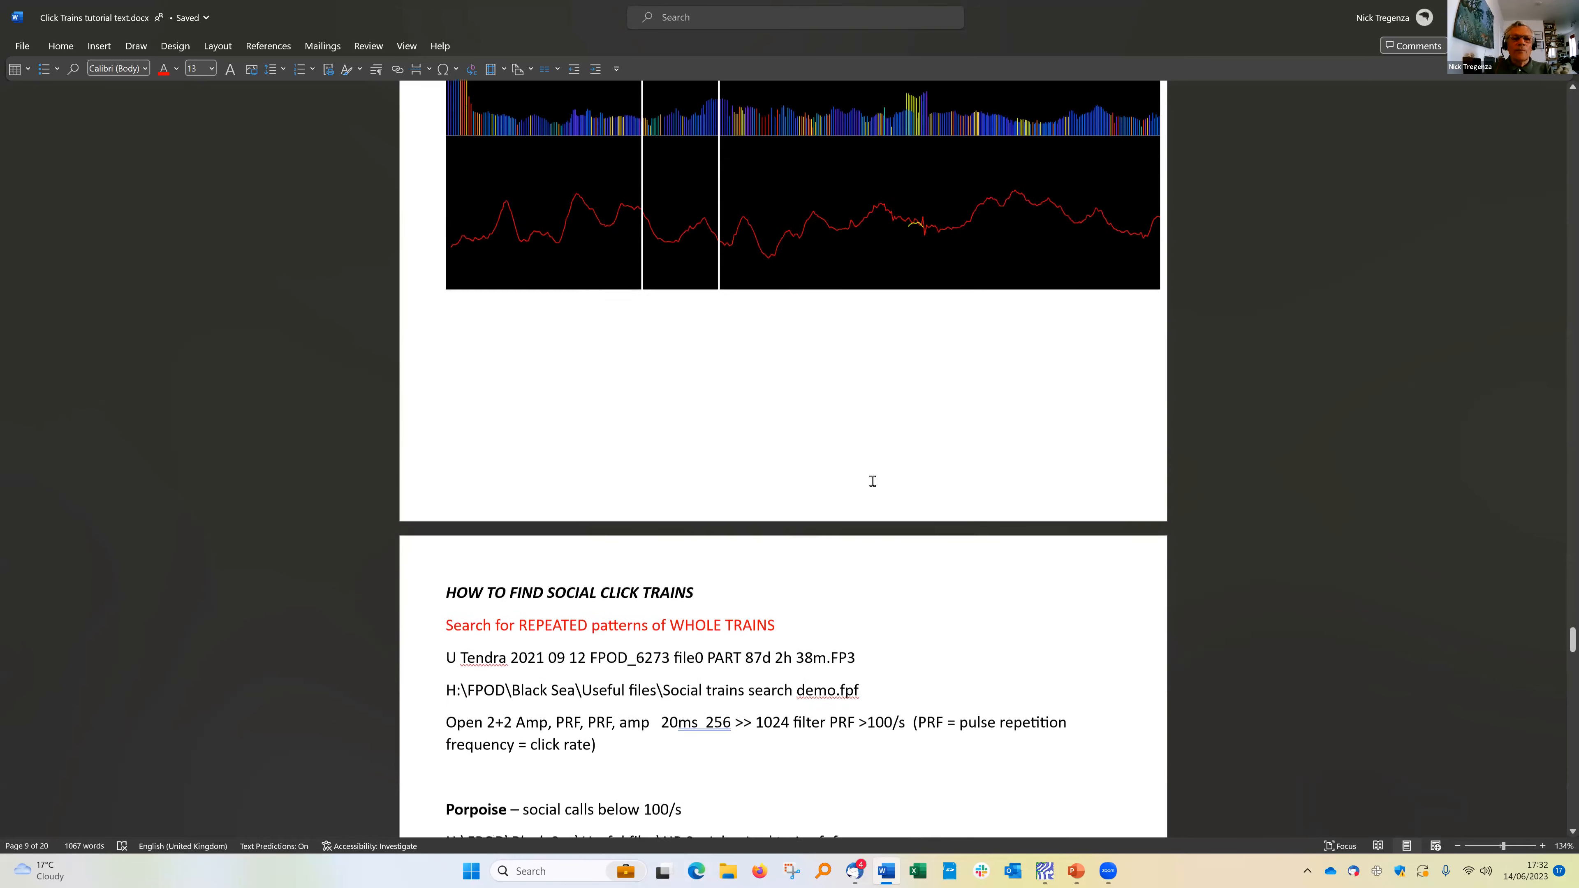
scroll(891, 480, down, 3)
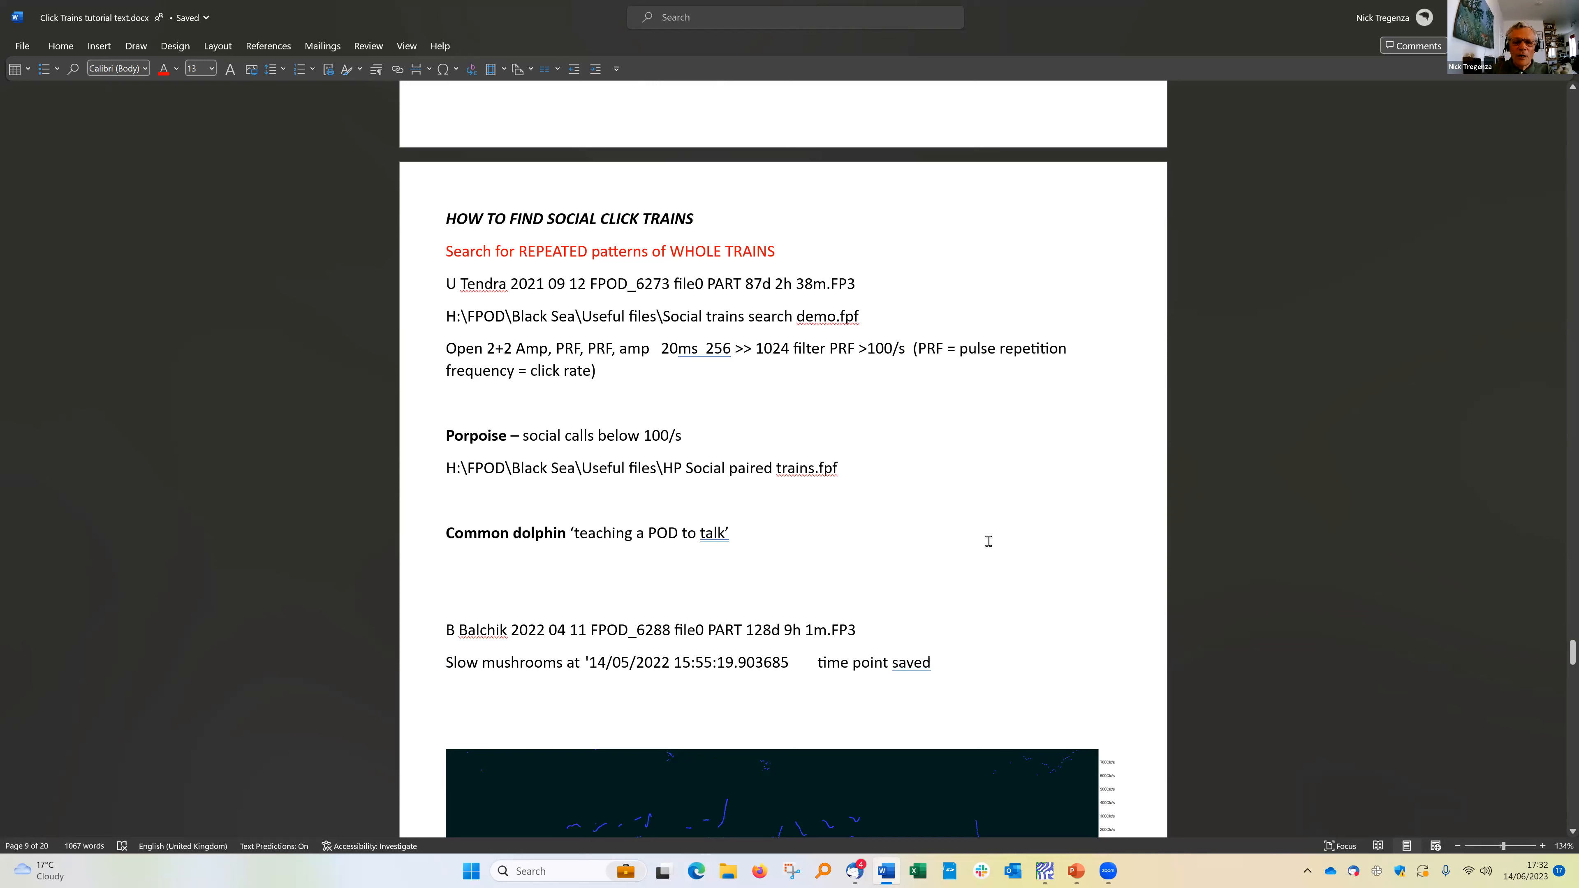
Switch to the F-POD window with the U Tendra 2021 09 12 FPOD_6273 file and refresh its display.
mouse_move(1045, 871)
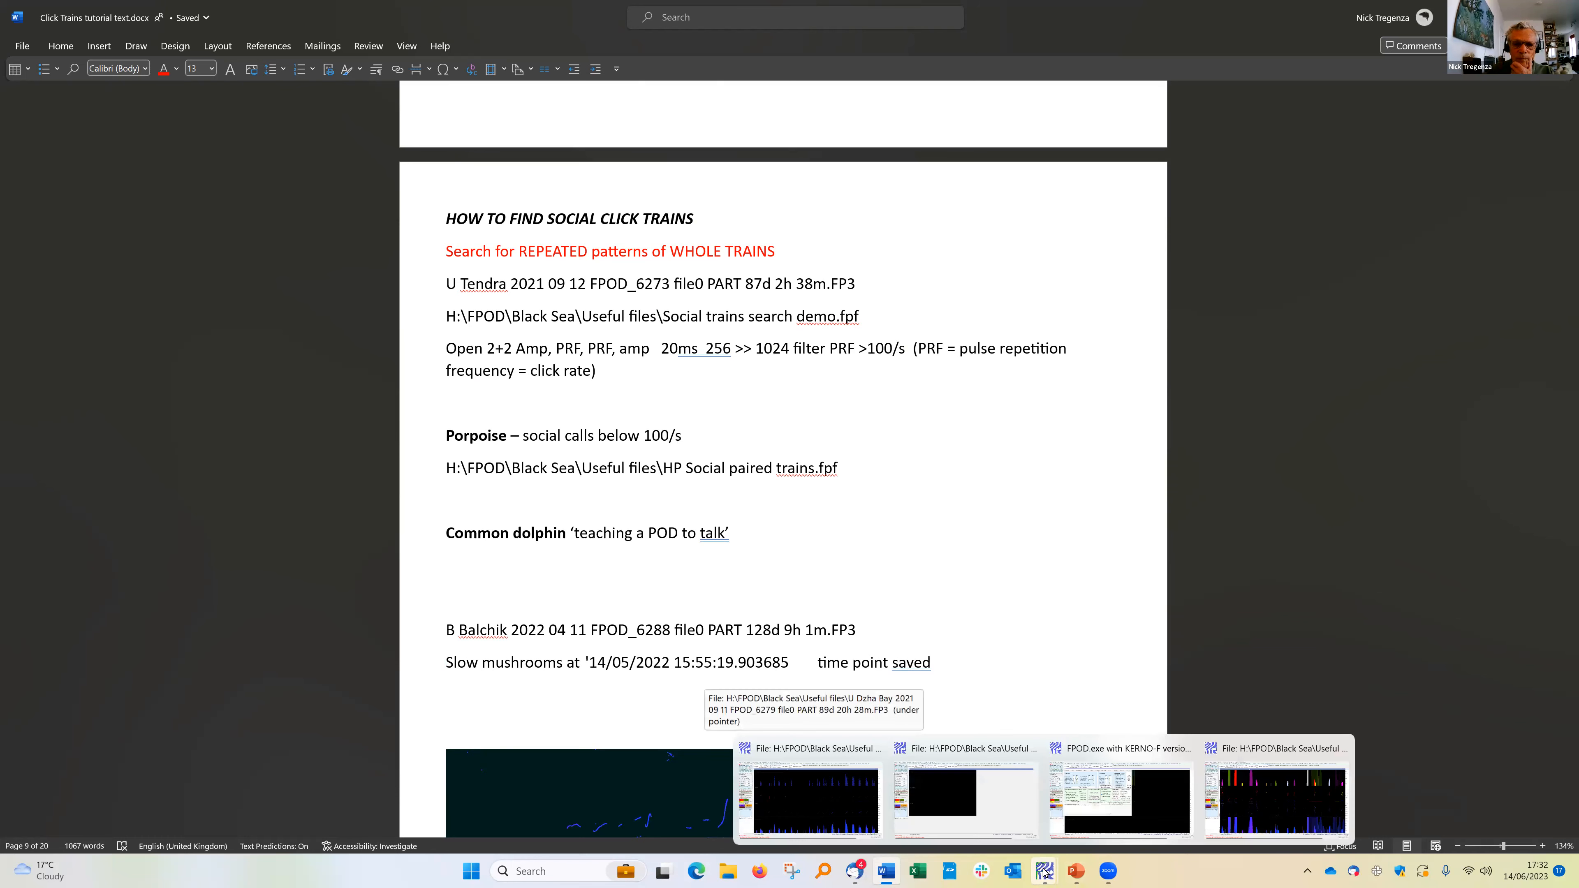
click(1005, 805)
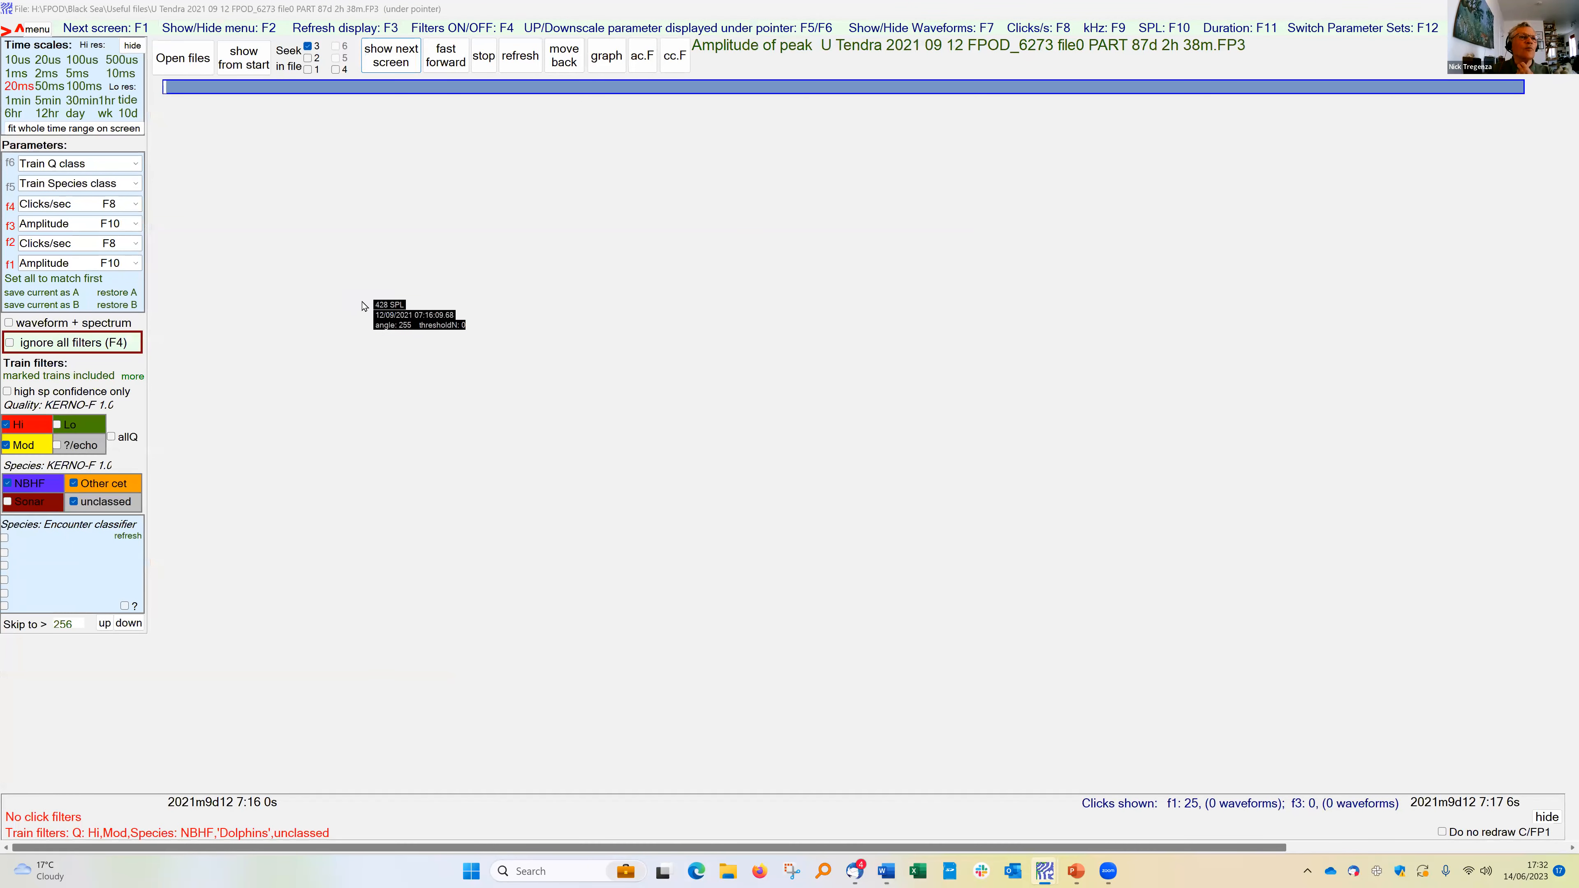
click(521, 65)
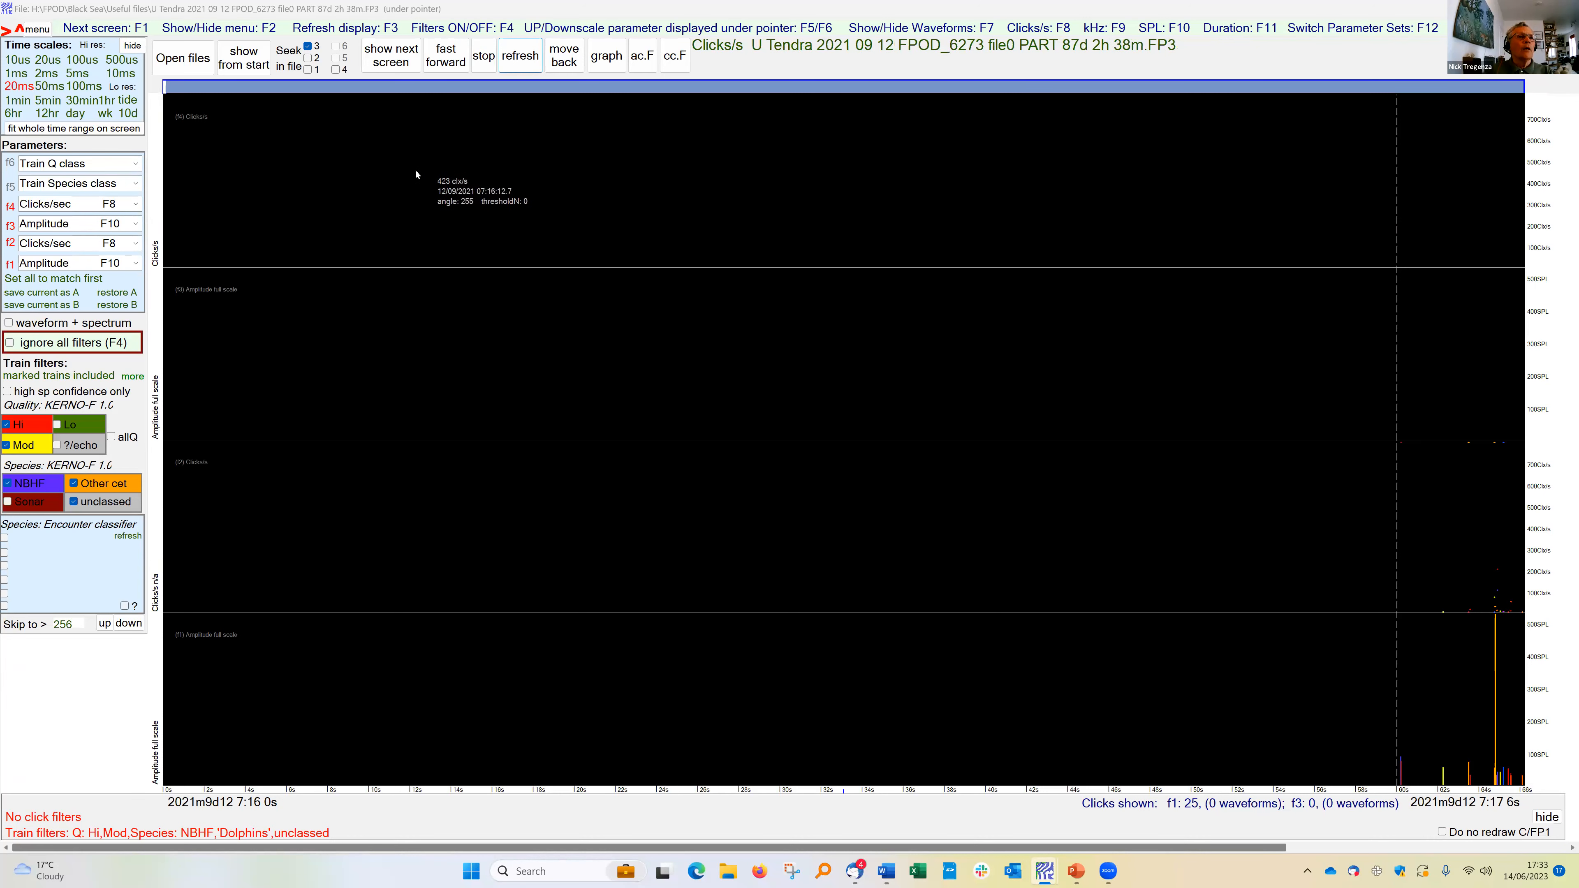
Fit the whole time range on screen and limit the species filter to NBHF by excluding Other cet and unclassed trains.
key(F2)
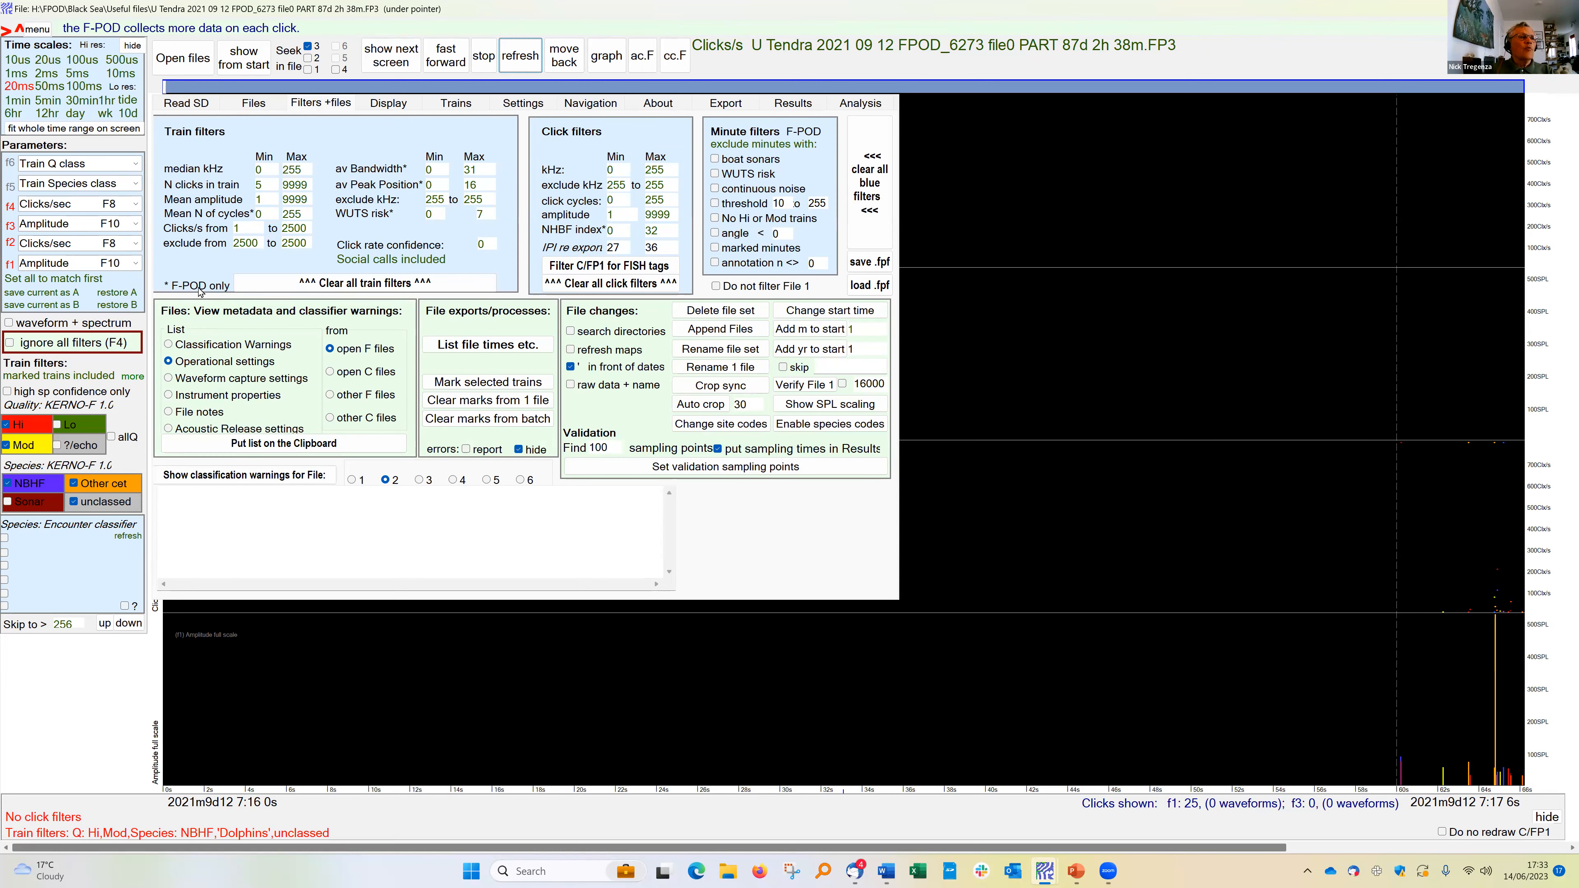
click(102, 133)
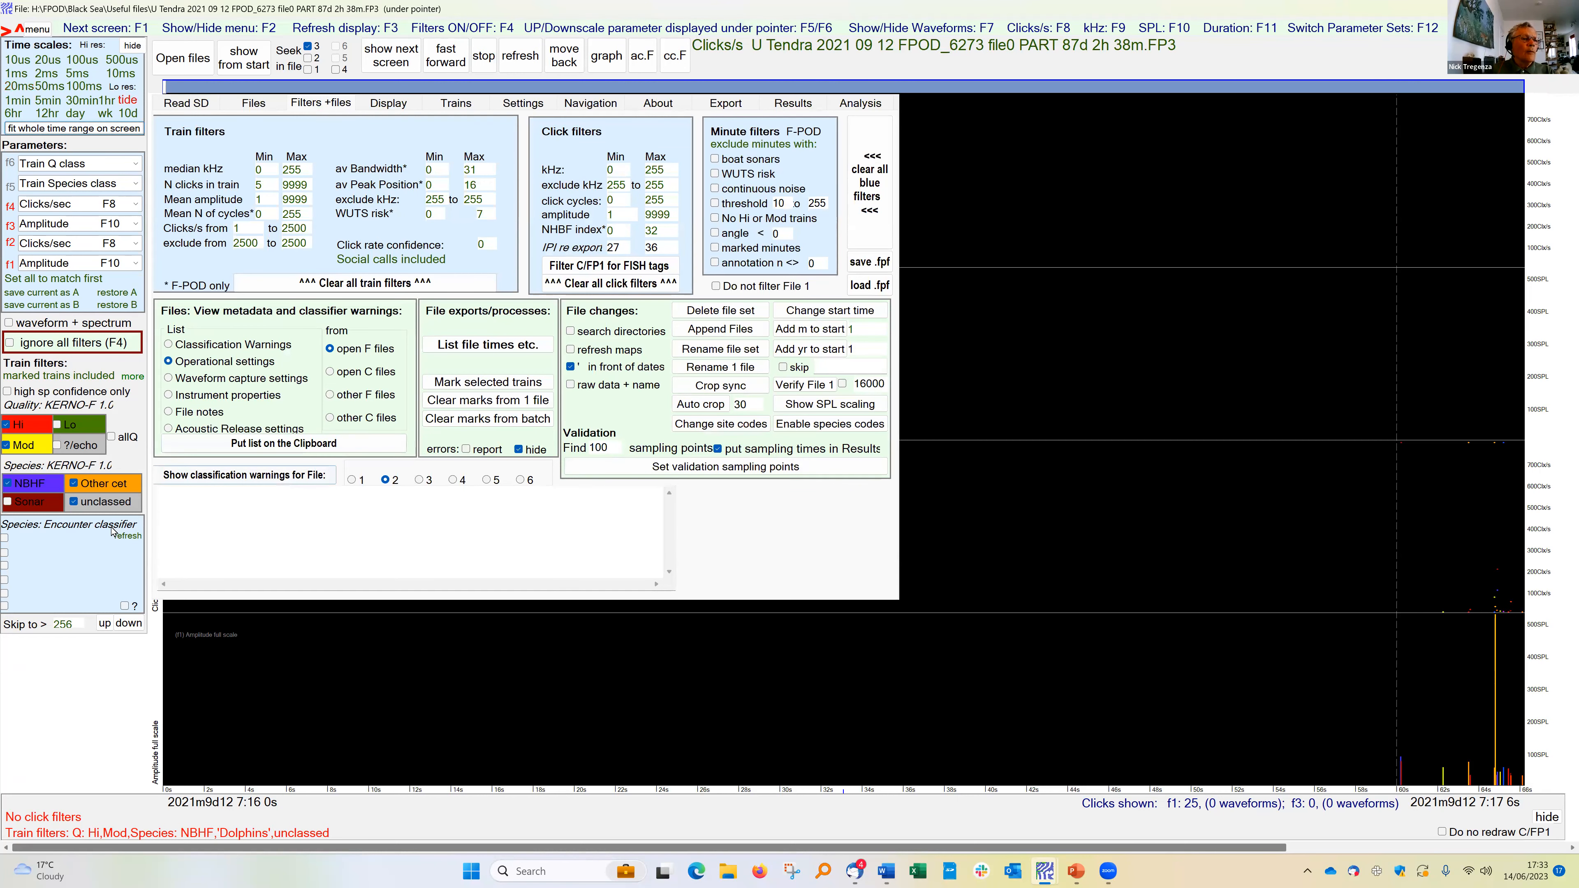
click(102, 485)
click(106, 504)
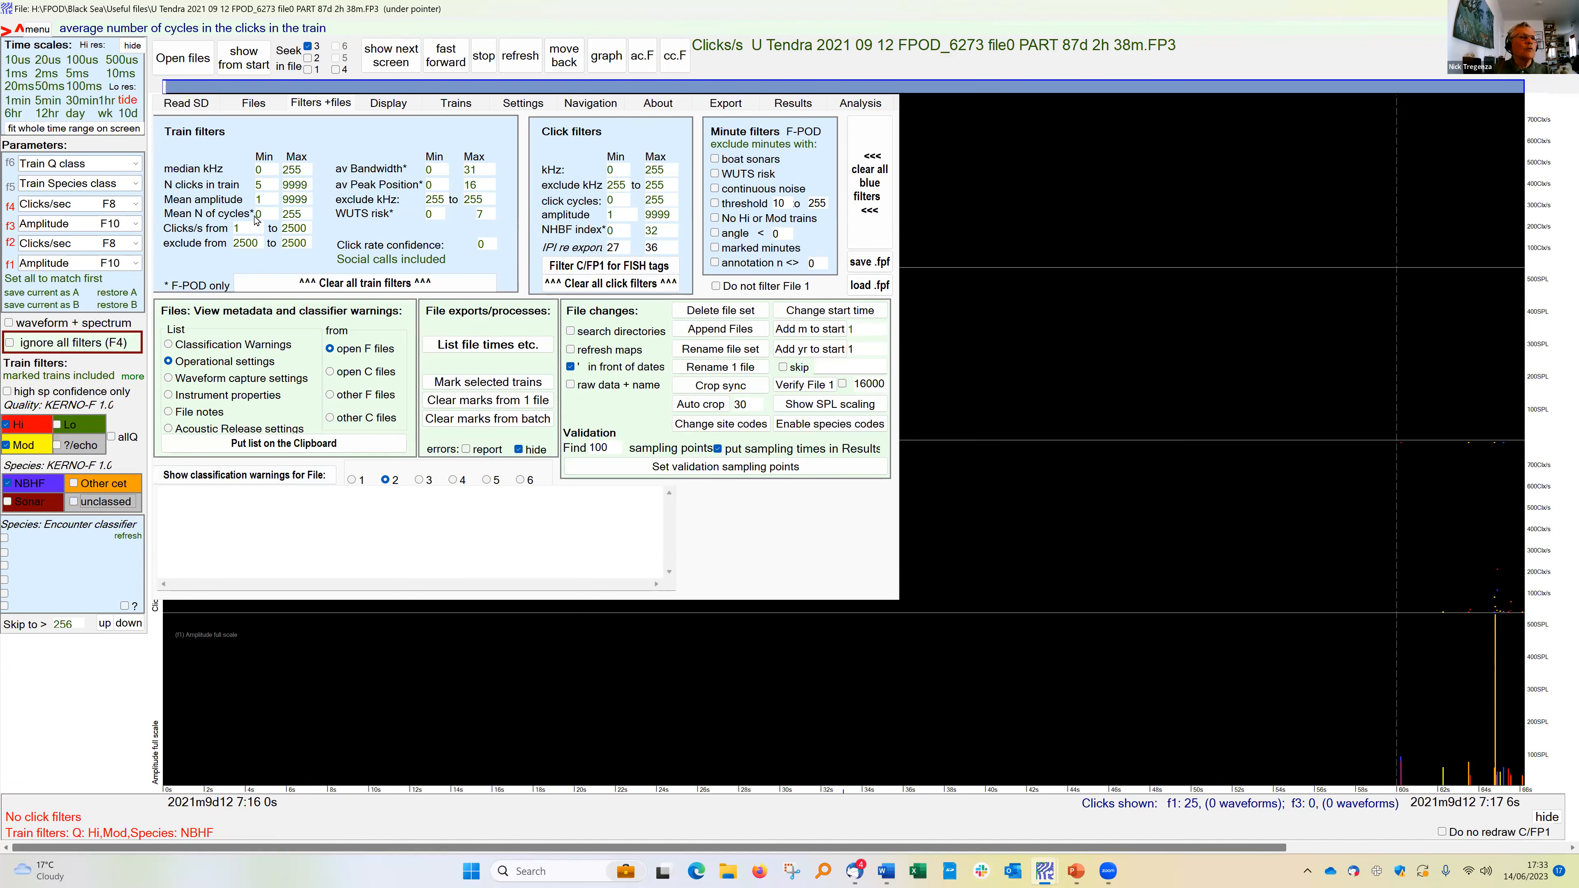
Show the U Tendra file from its start, turn off C/FP1 redrawing, and graph duration (N of cycles) and clicks/s (PRF).
click(385, 104)
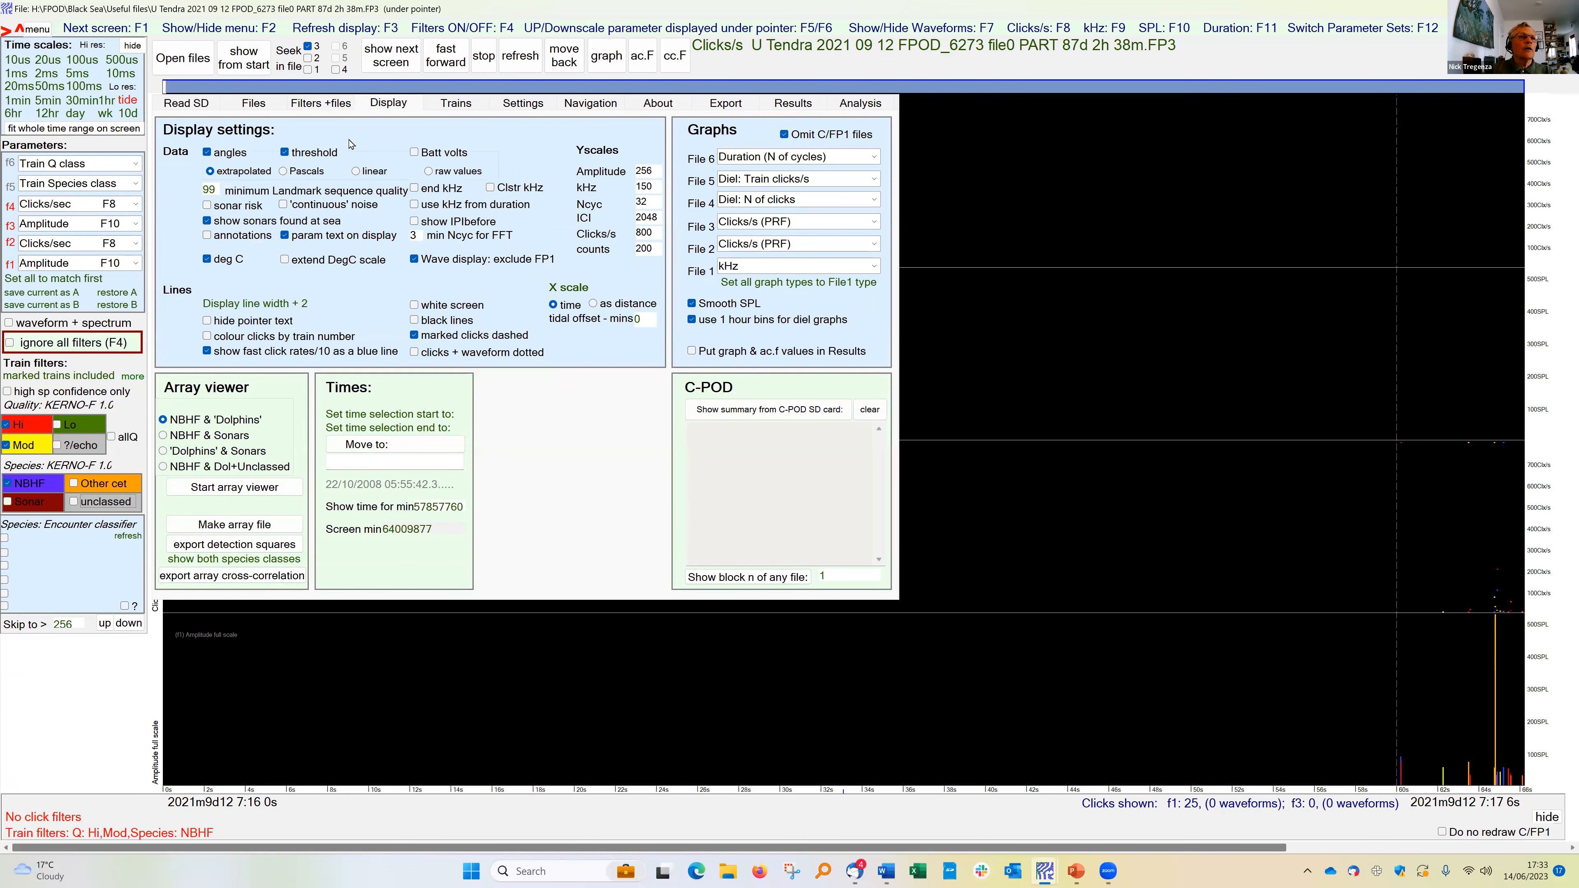
click(601, 61)
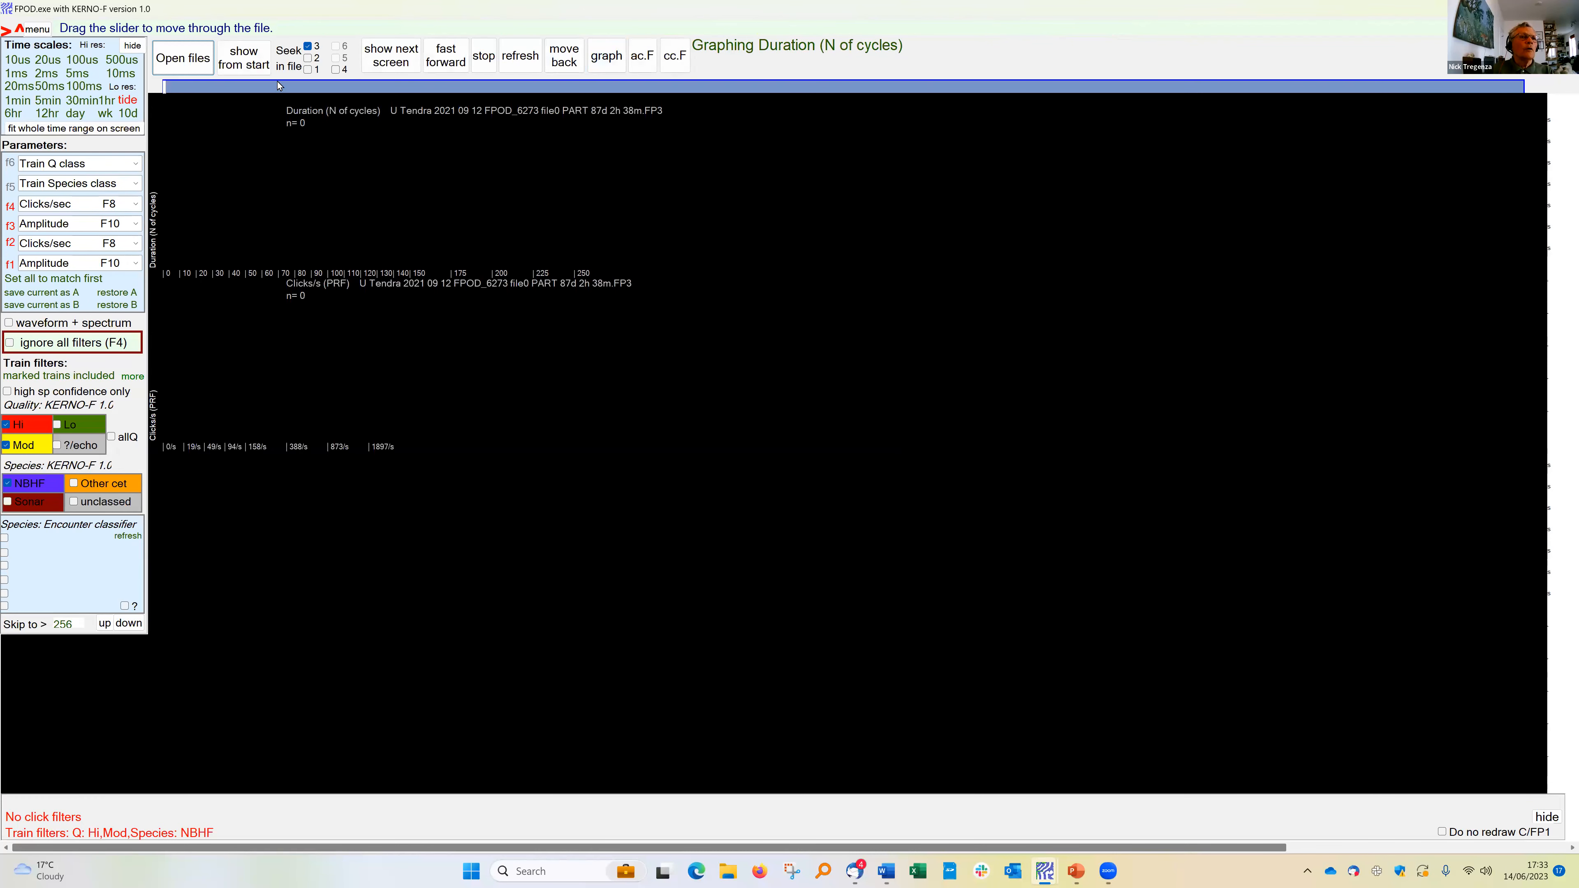
click(245, 65)
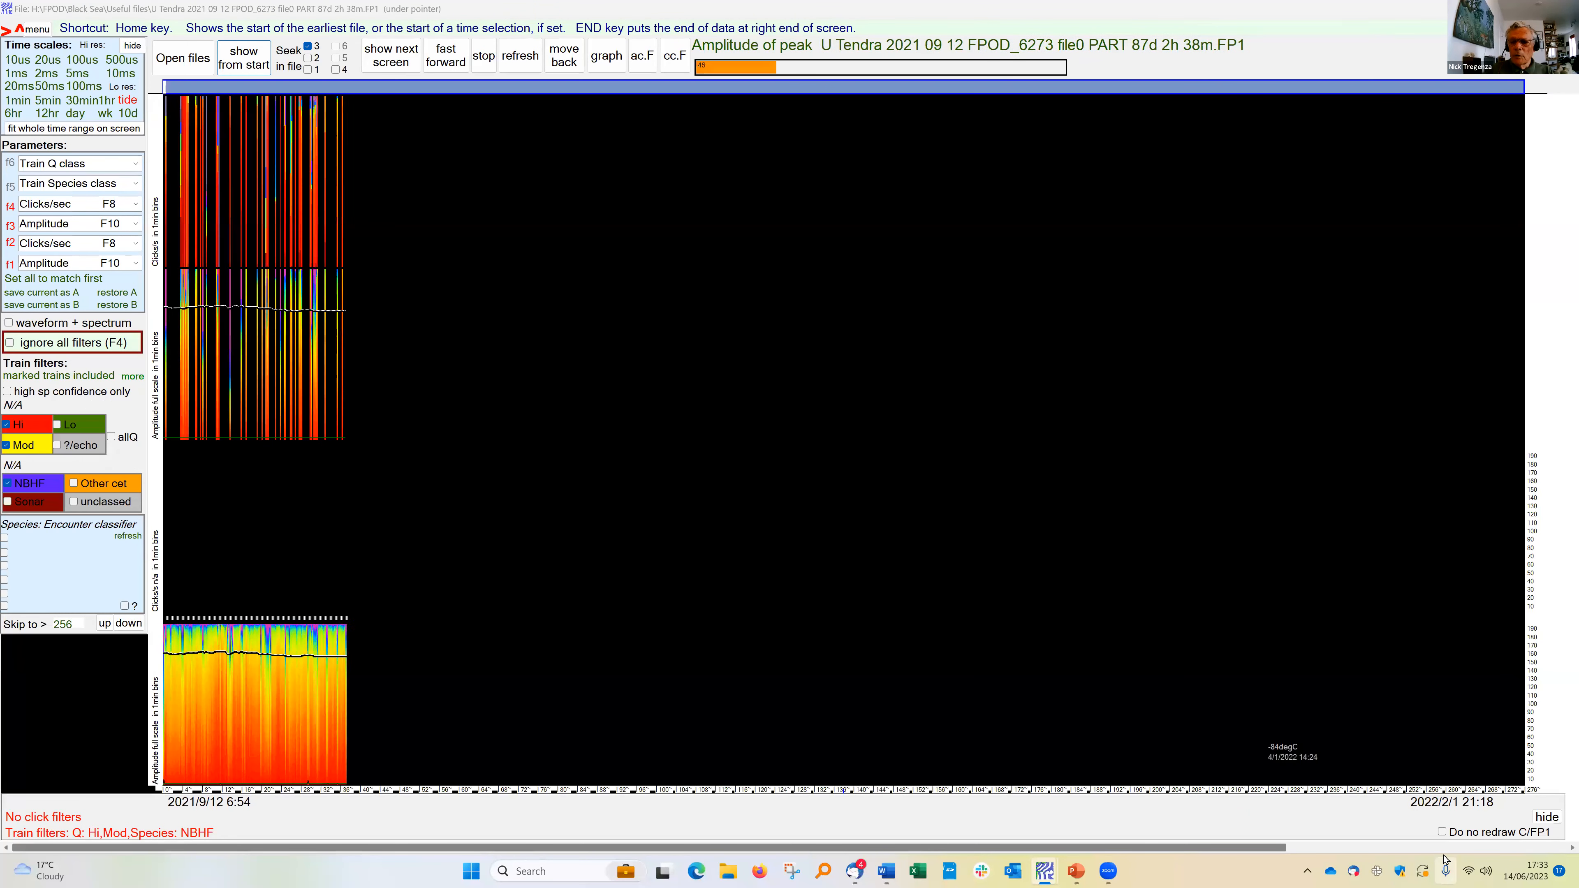
click(1441, 831)
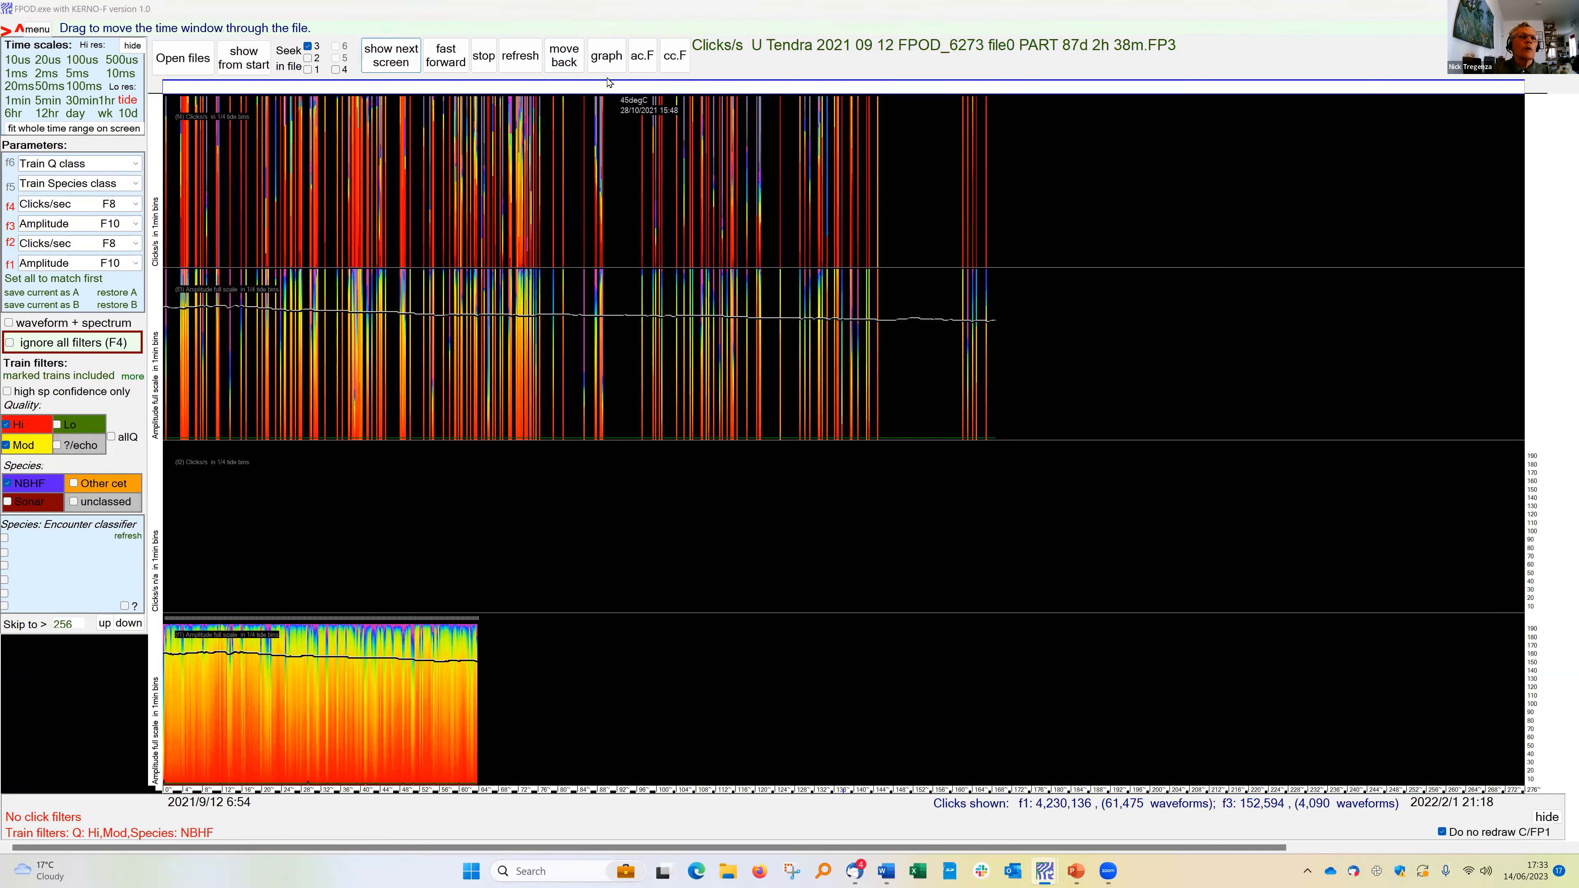
click(609, 62)
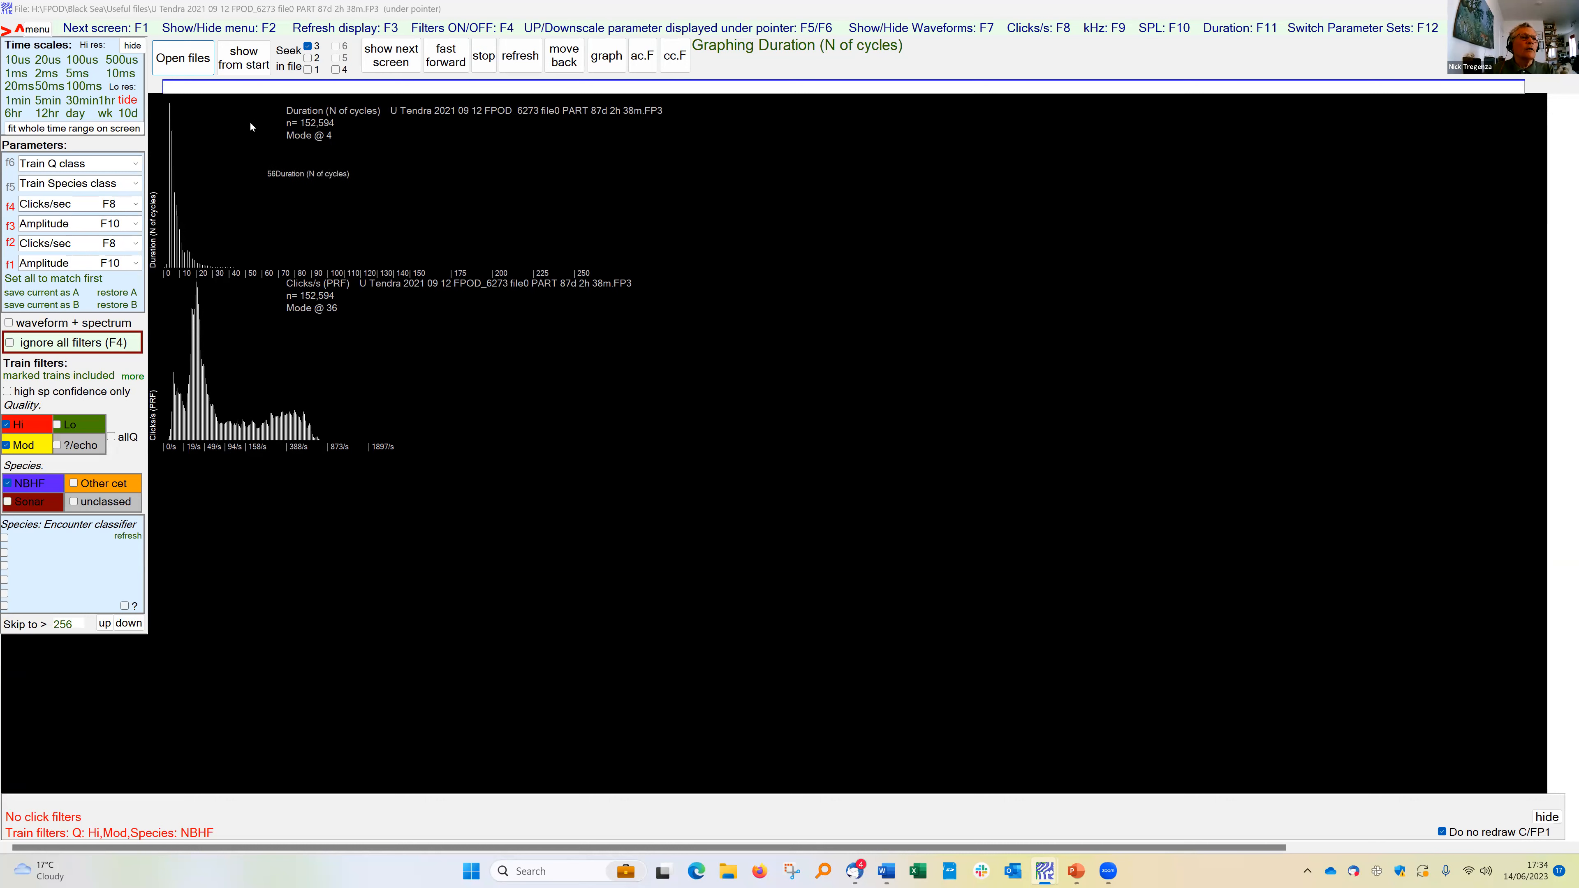
Set the train filter's minimum clicks/s to 100 and include the Other cet and unclassed species classes.
key(F2)
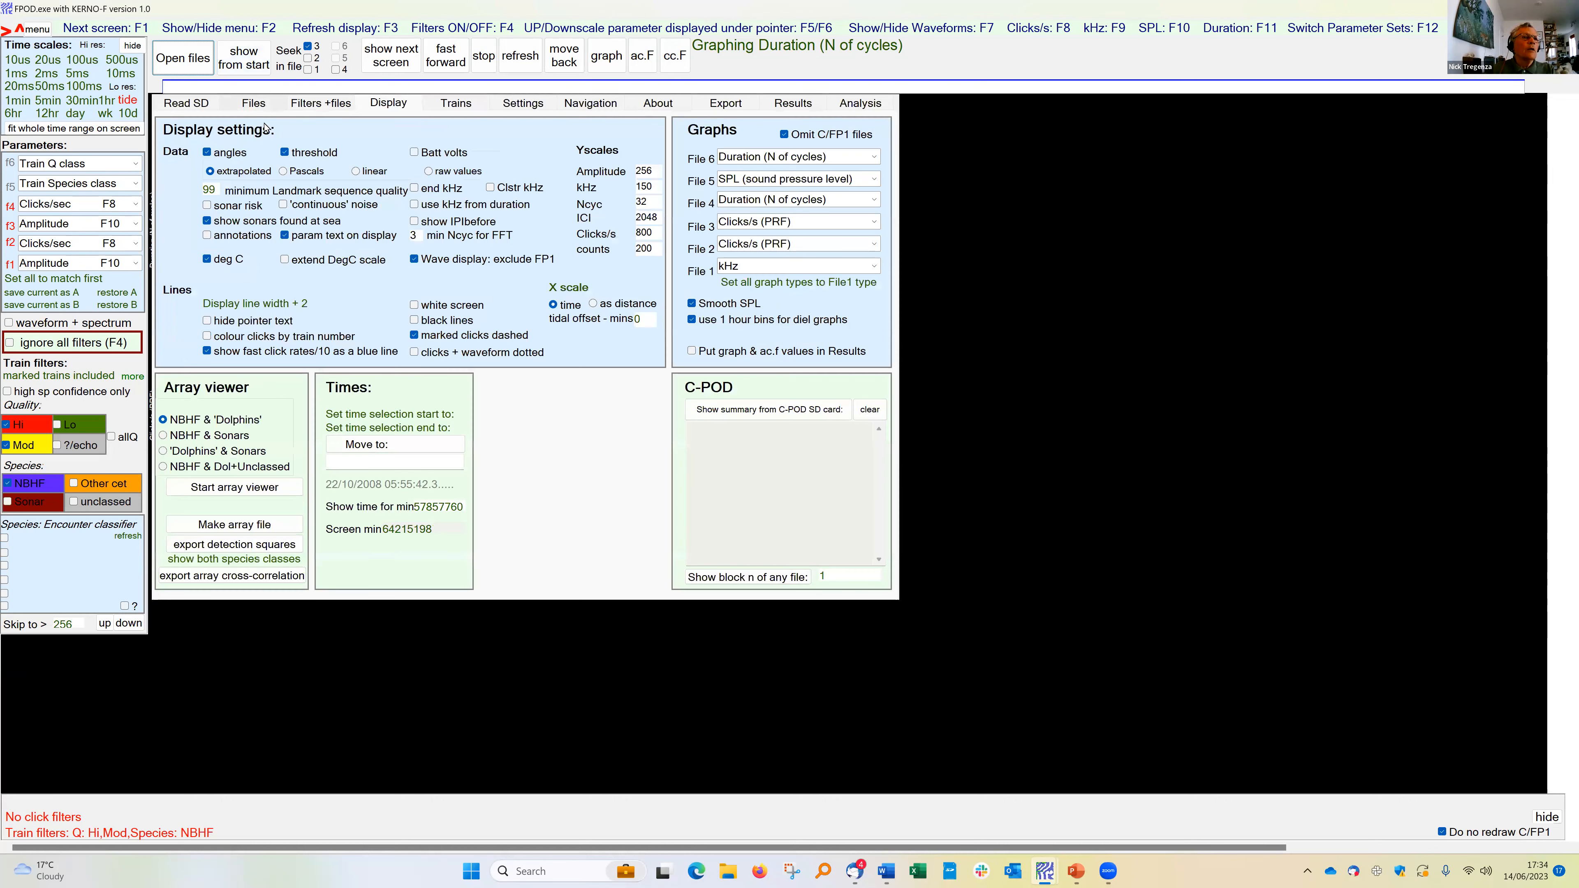
click(312, 107)
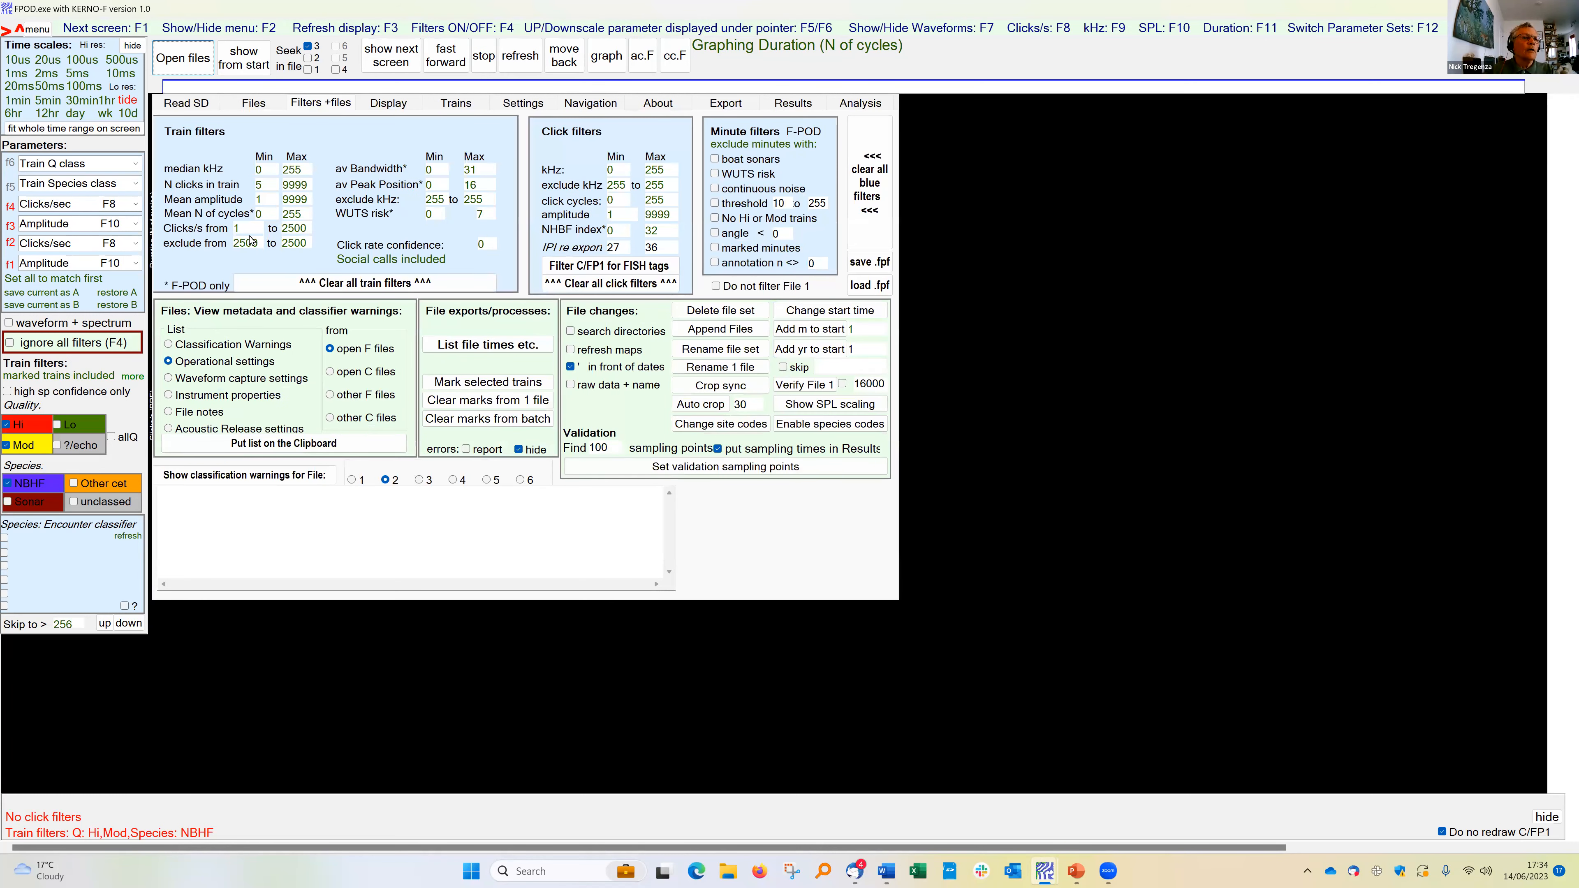
click(239, 228)
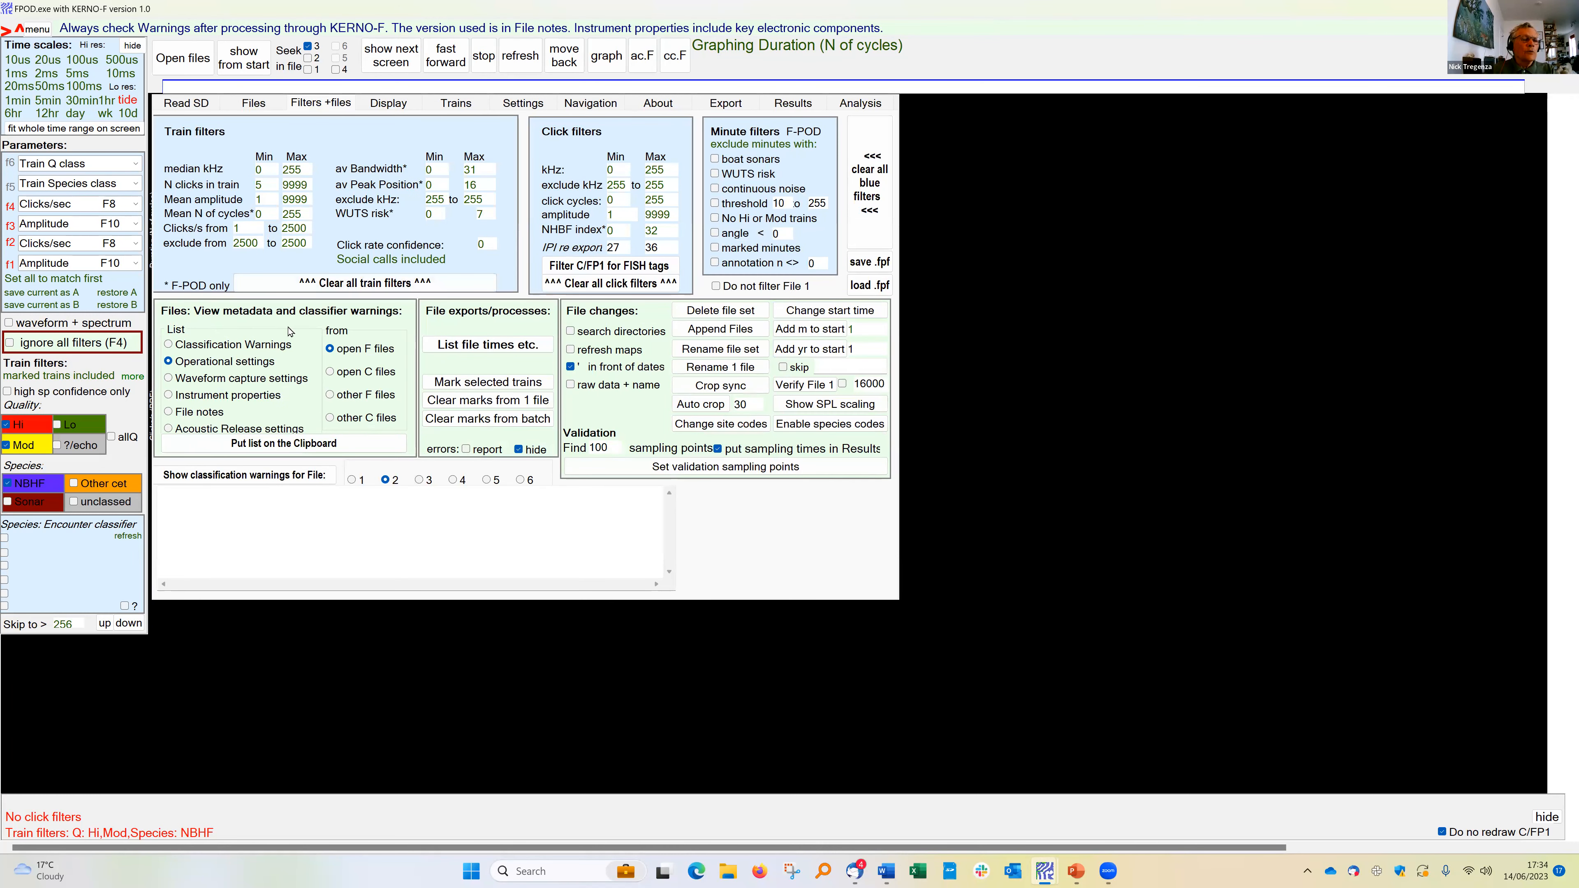
text(00)
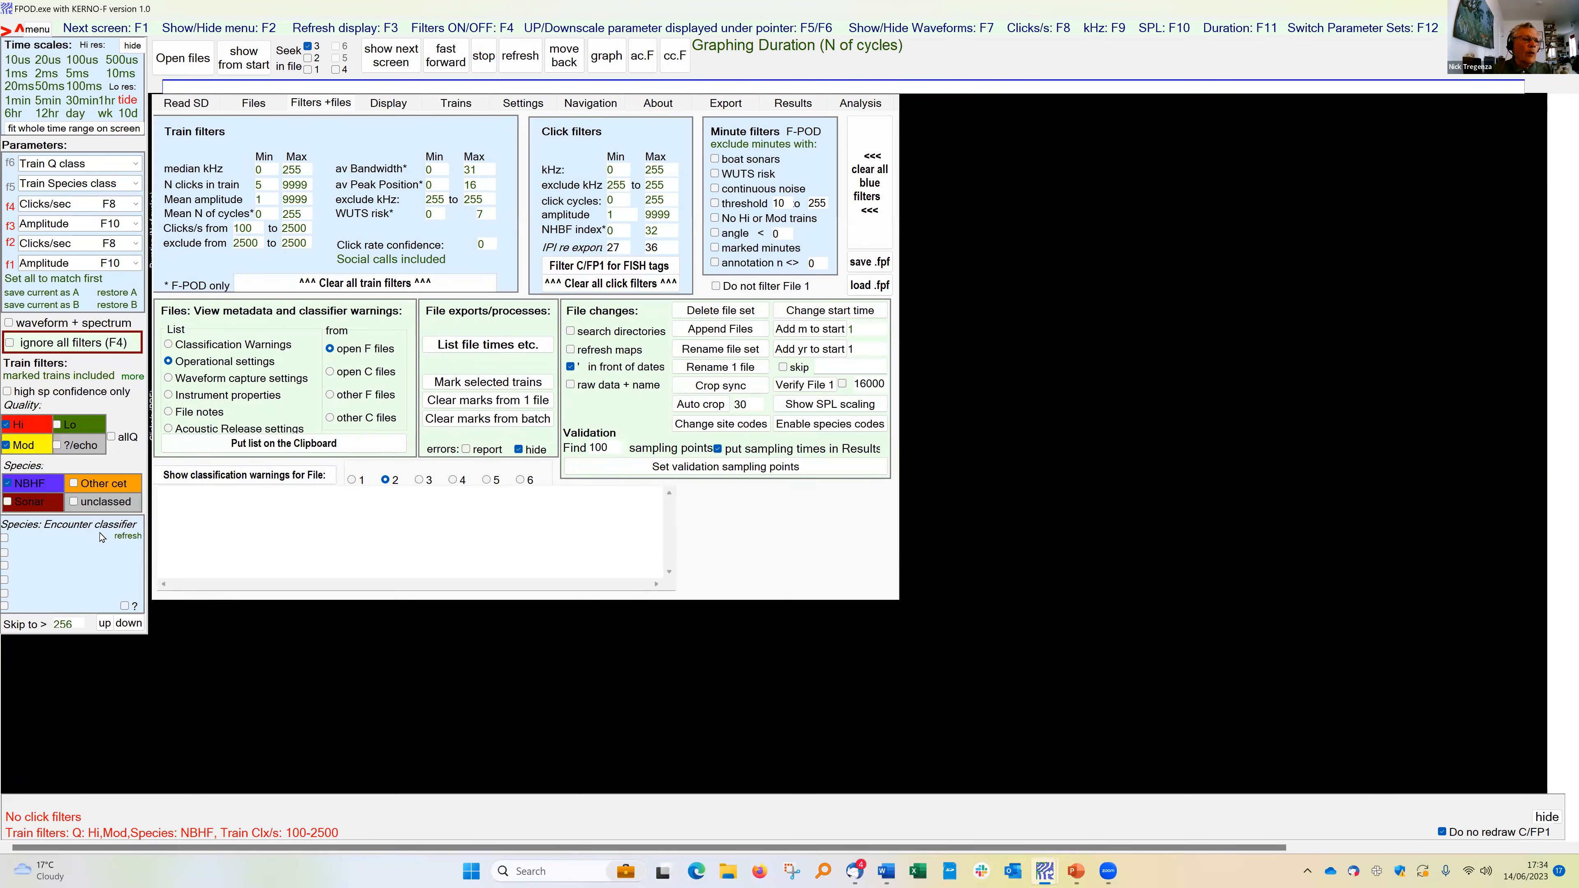
click(76, 486)
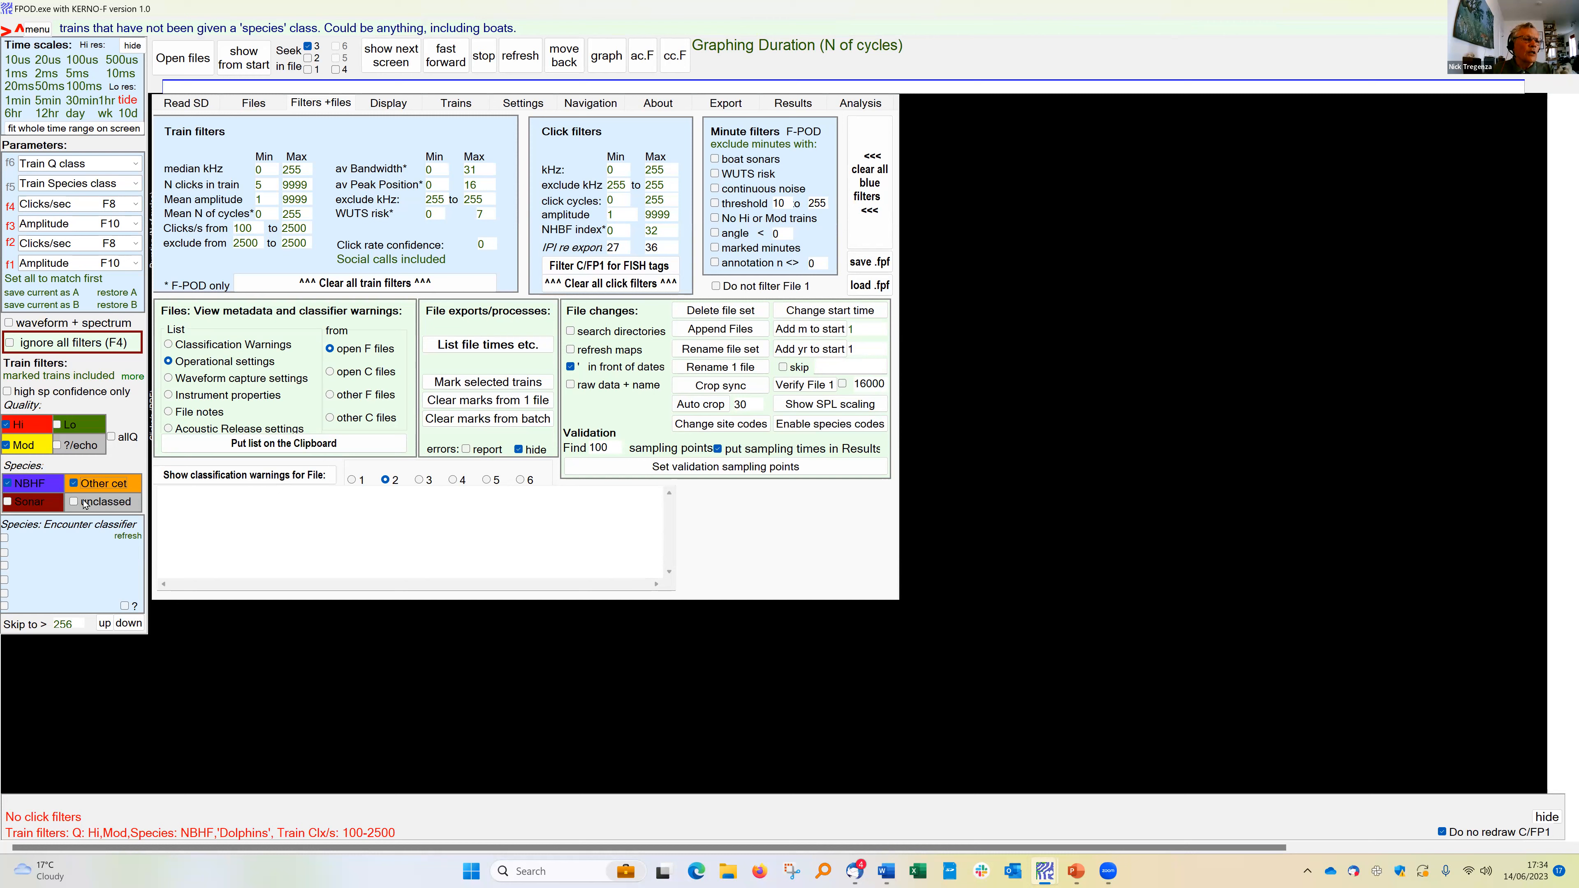
click(86, 503)
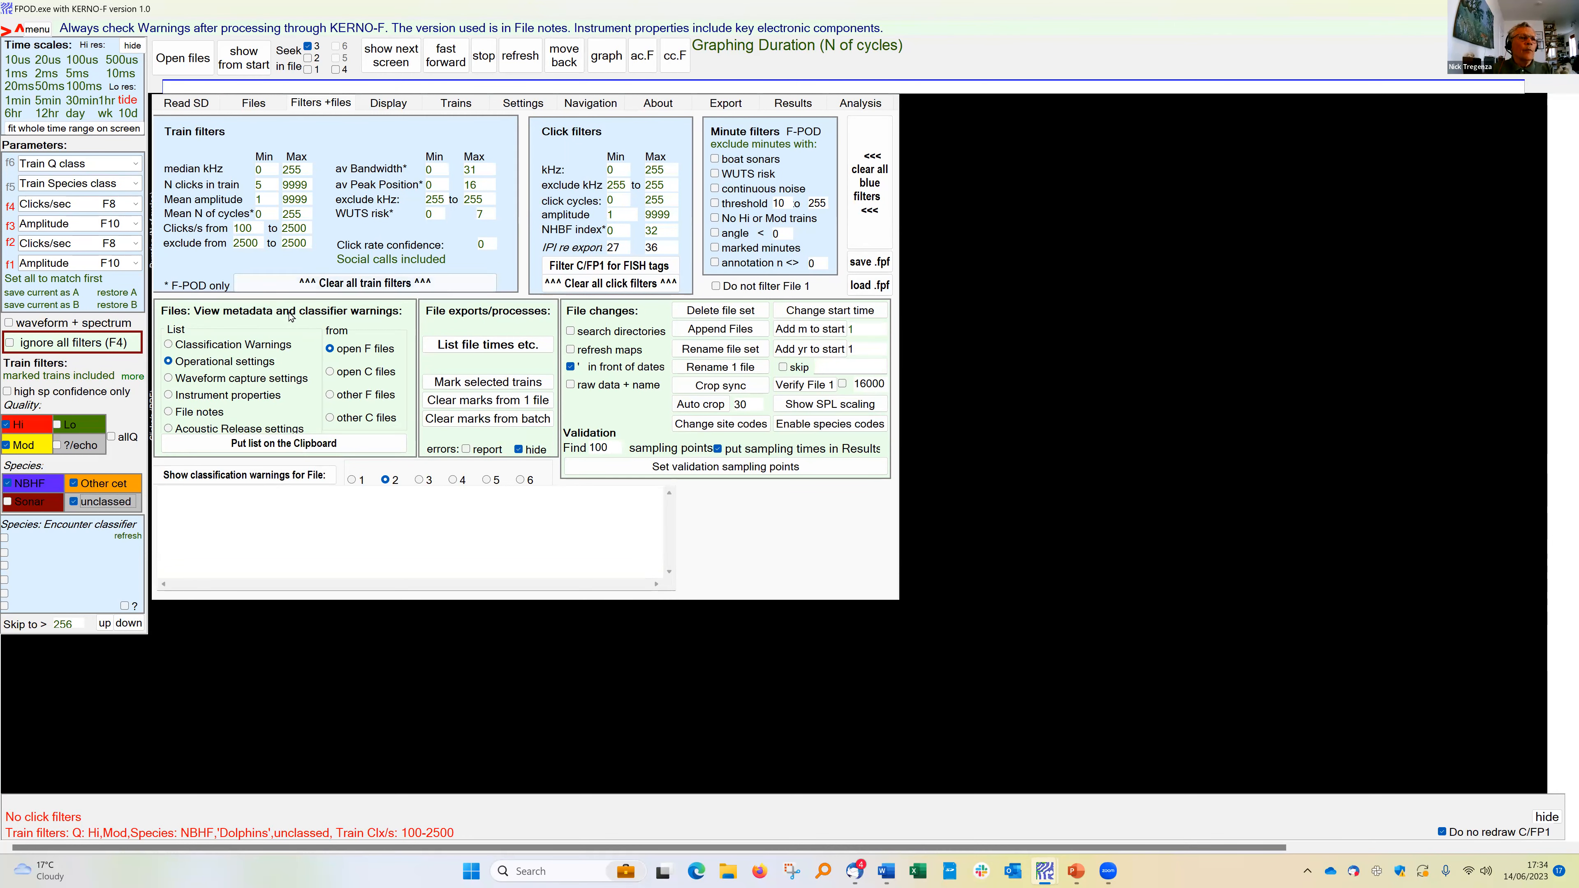
Show the U Tendra file from its start at a 10 ms time scale and consult the Word notes on finding social click trains.
click(238, 65)
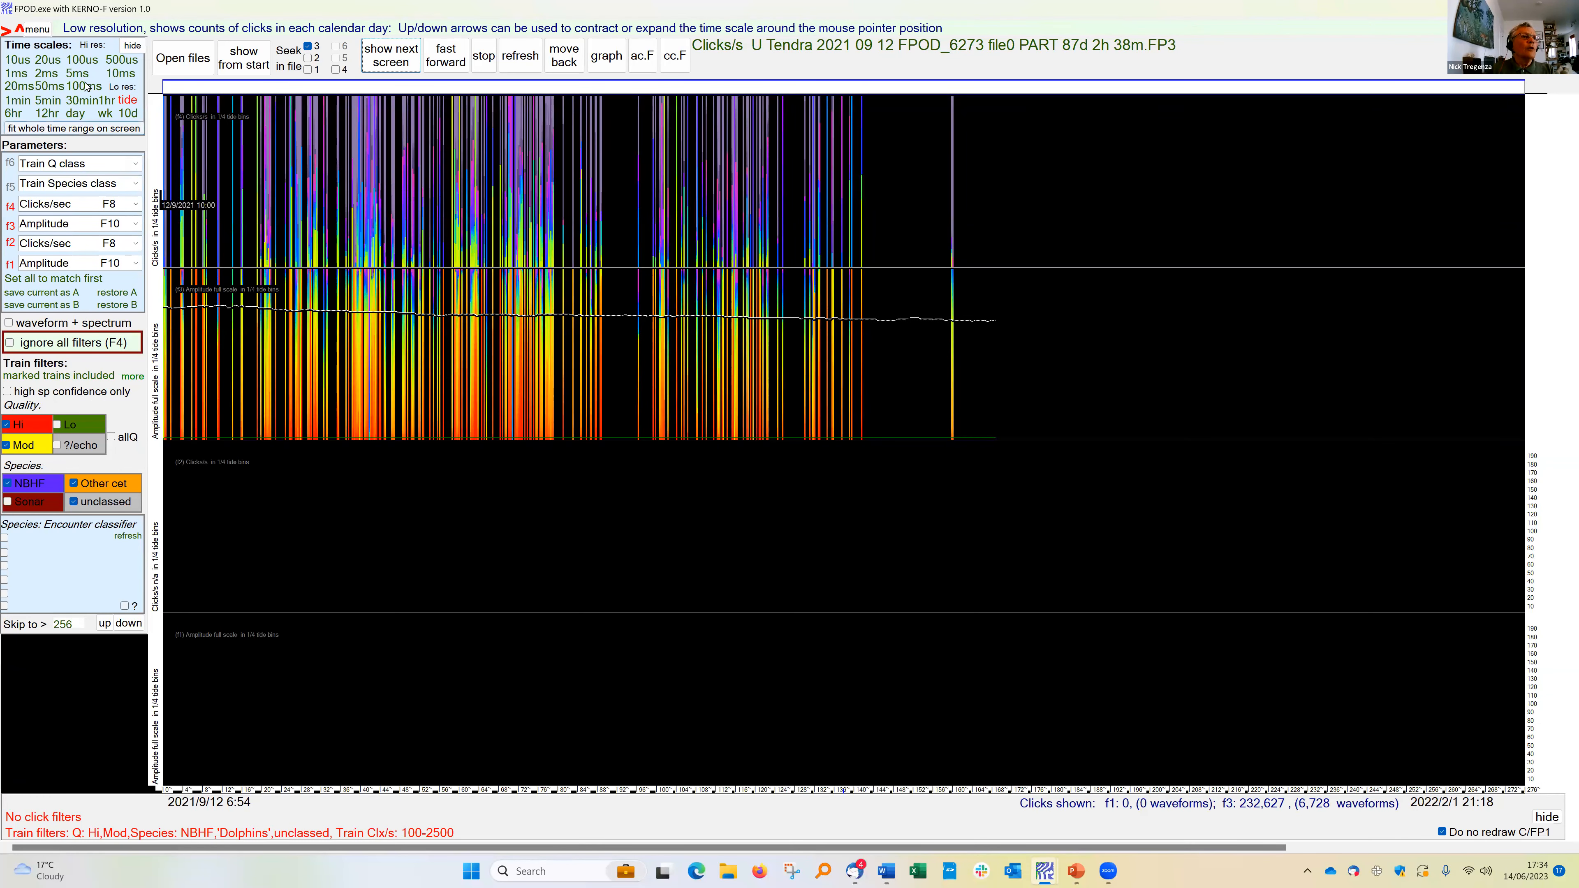
click(122, 76)
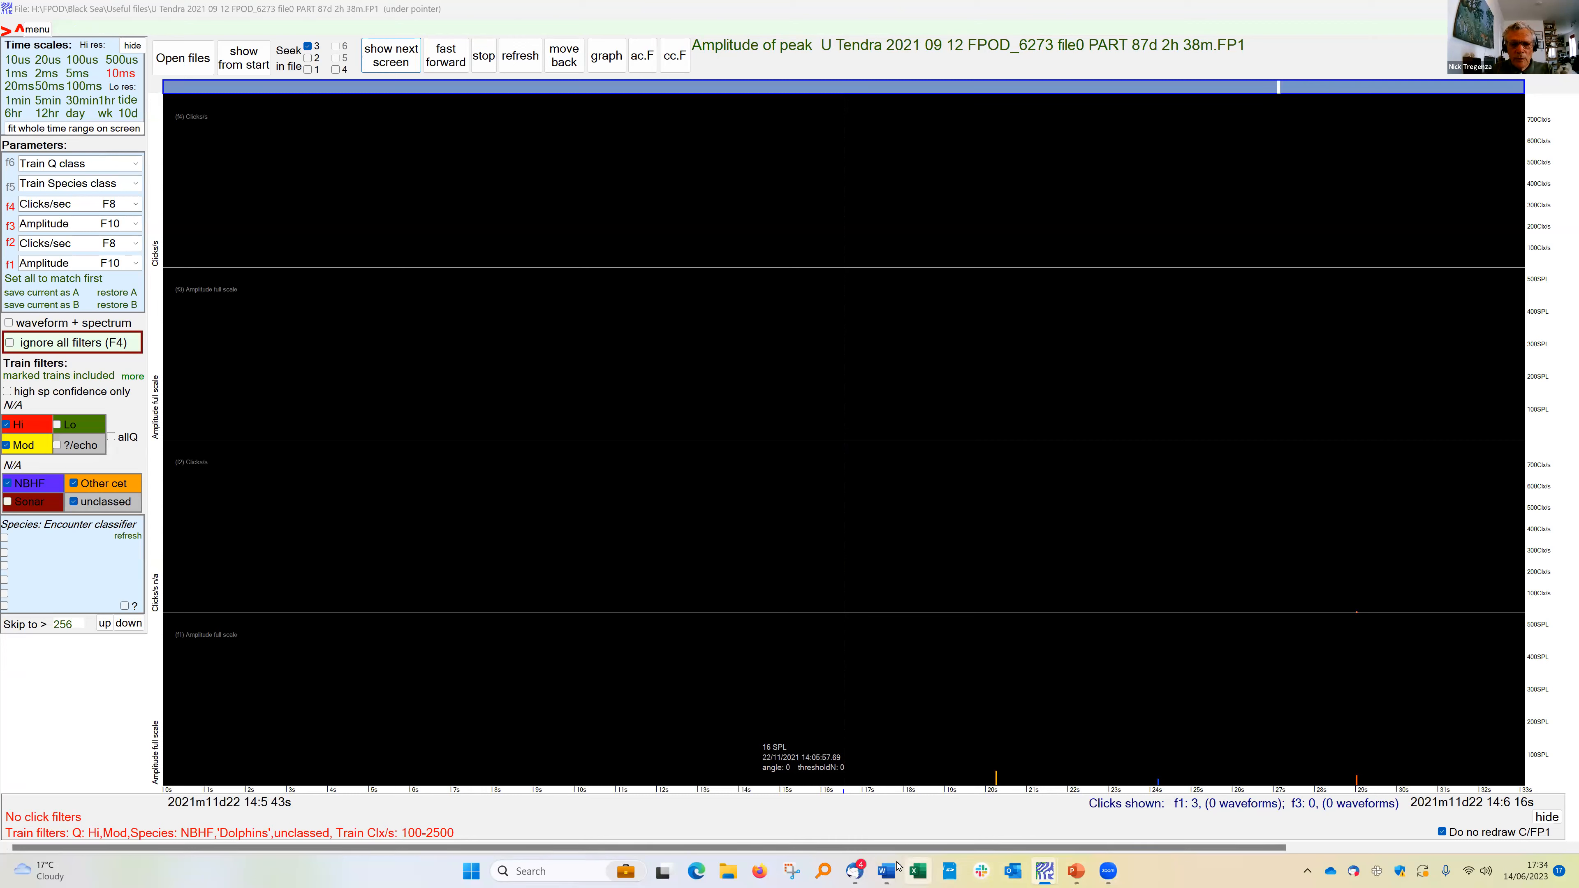
click(886, 871)
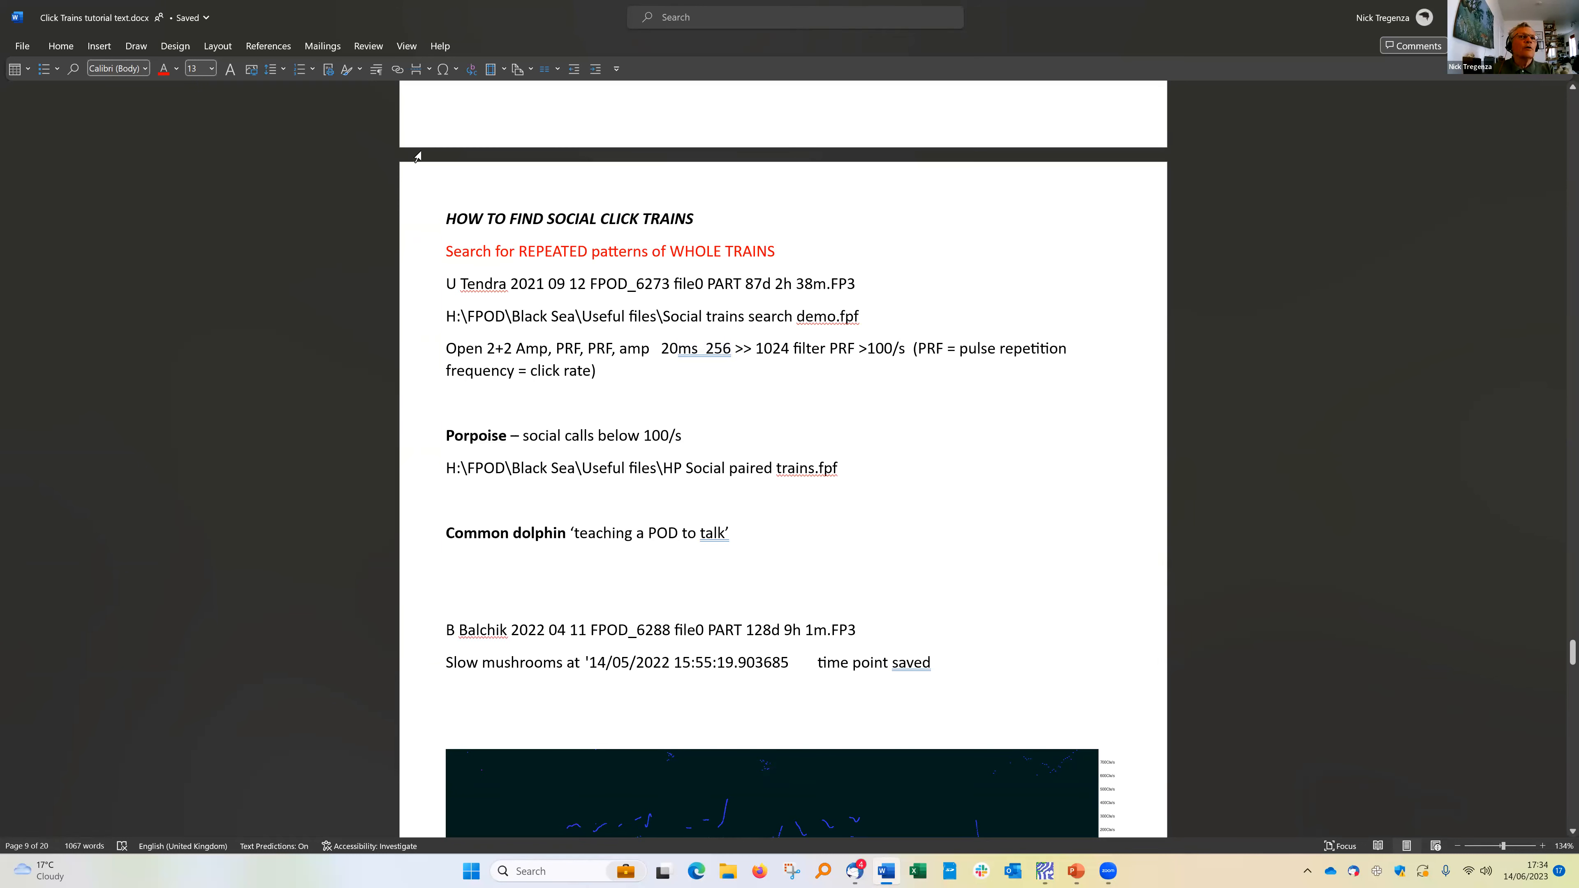
Return to the U Tendra F-POD window, set a 20 ms time scale and a skip threshold of 1024, and seek screens from the file's start.
mouse_move(1046, 873)
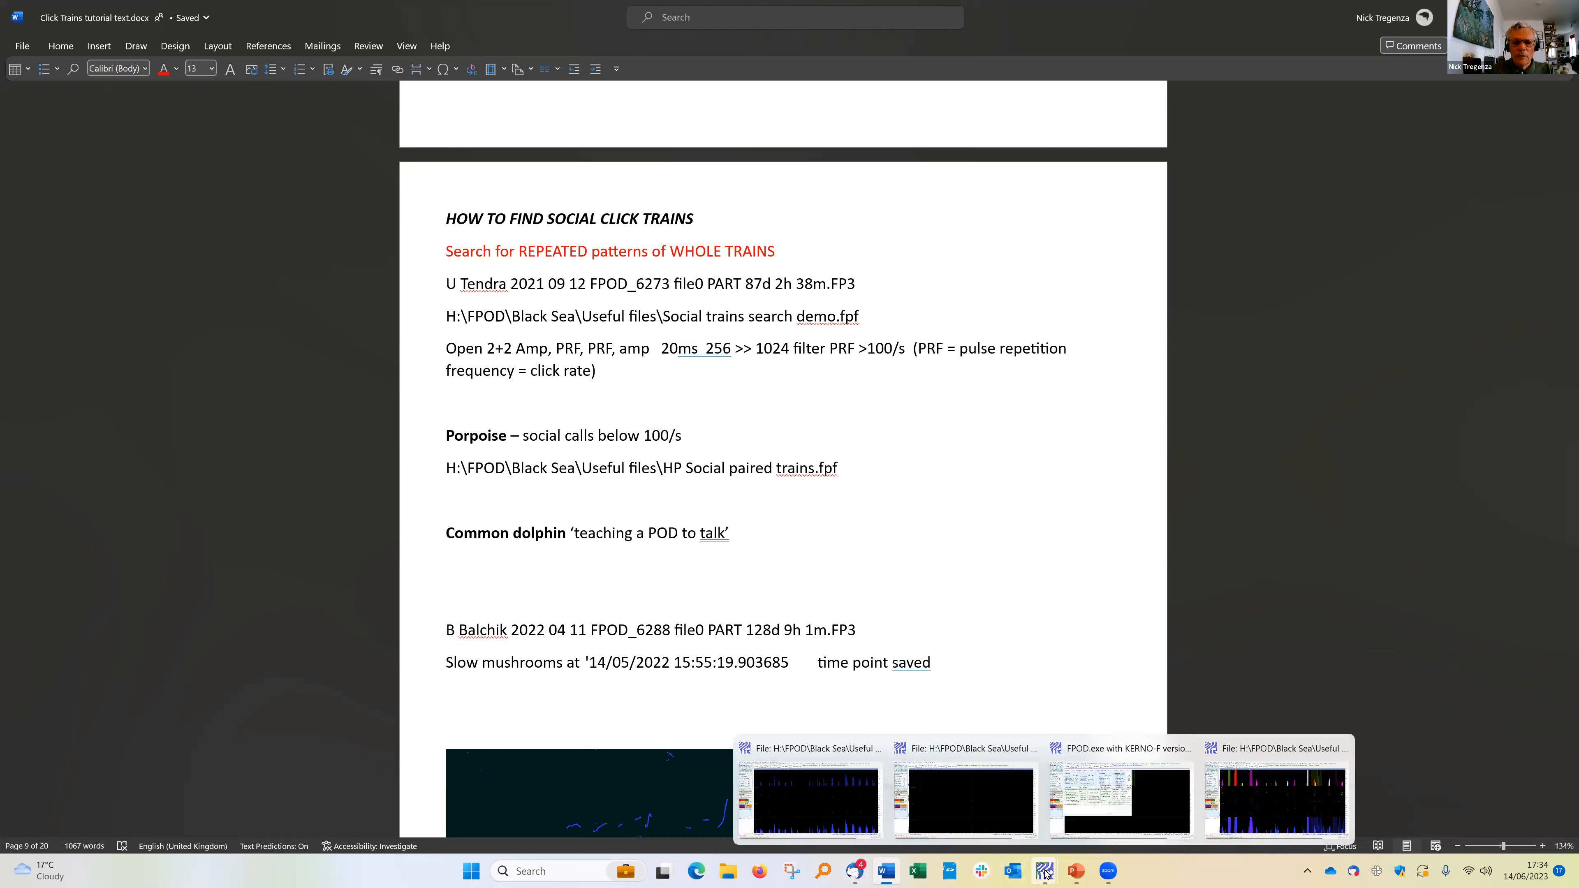
click(926, 801)
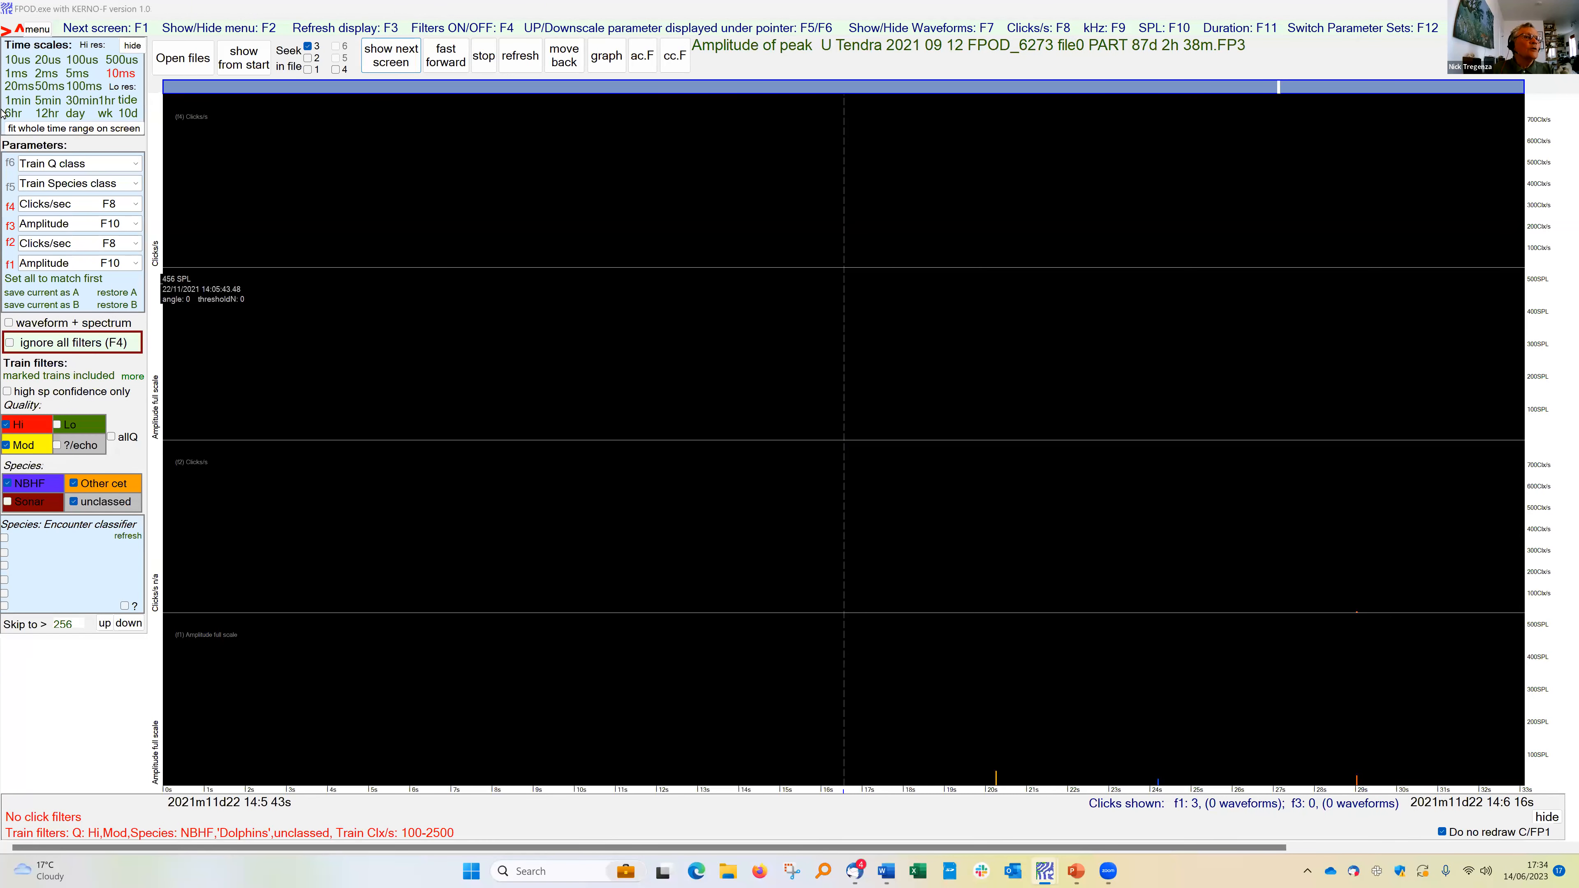
click(19, 86)
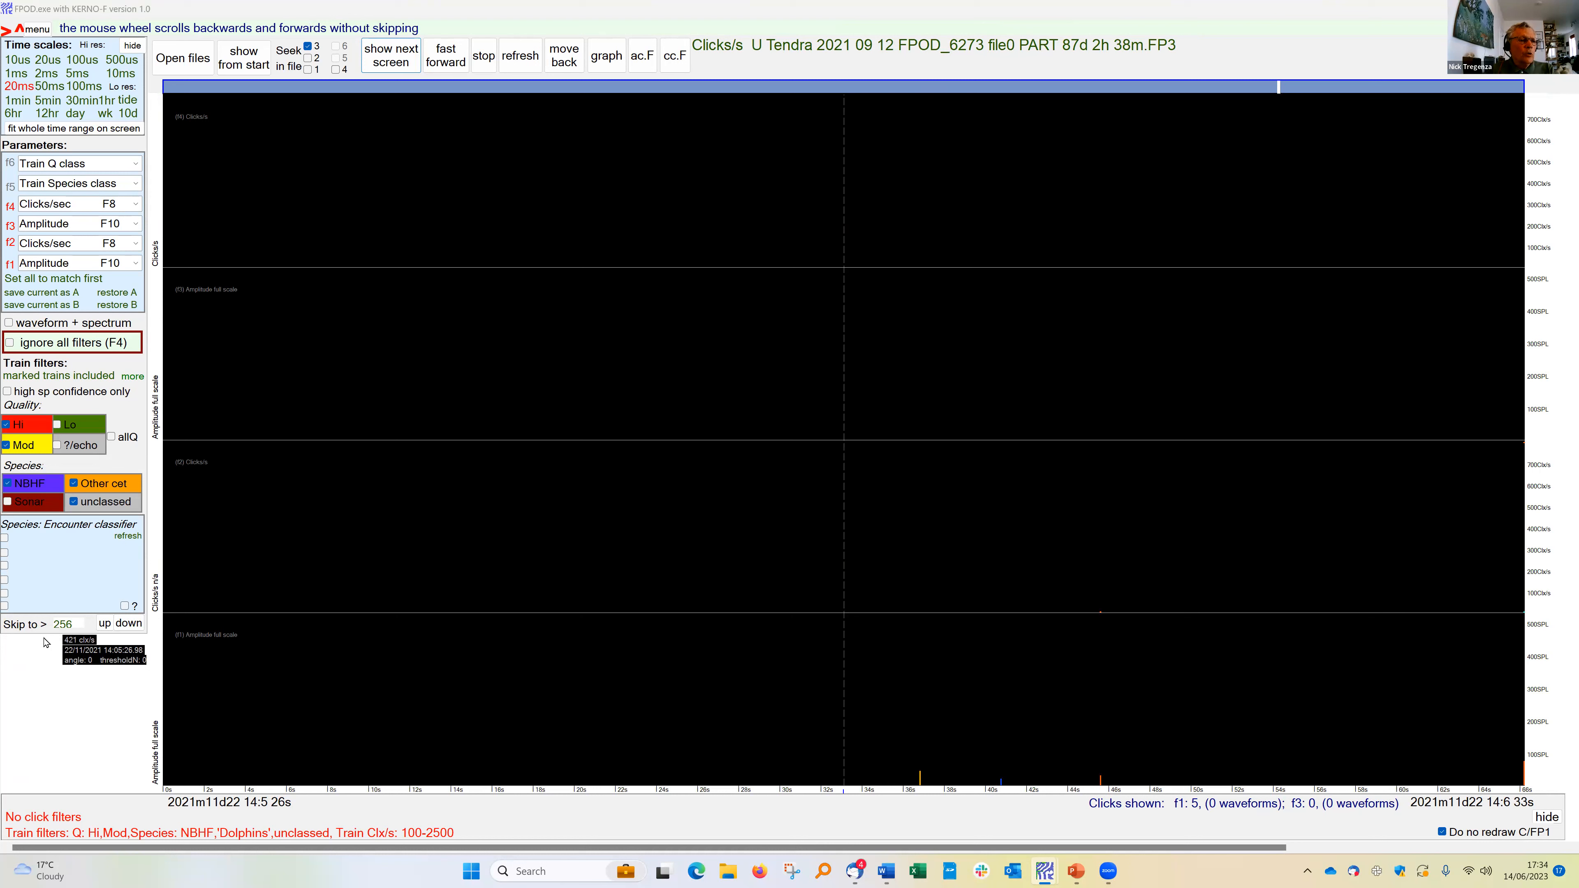
click(105, 623)
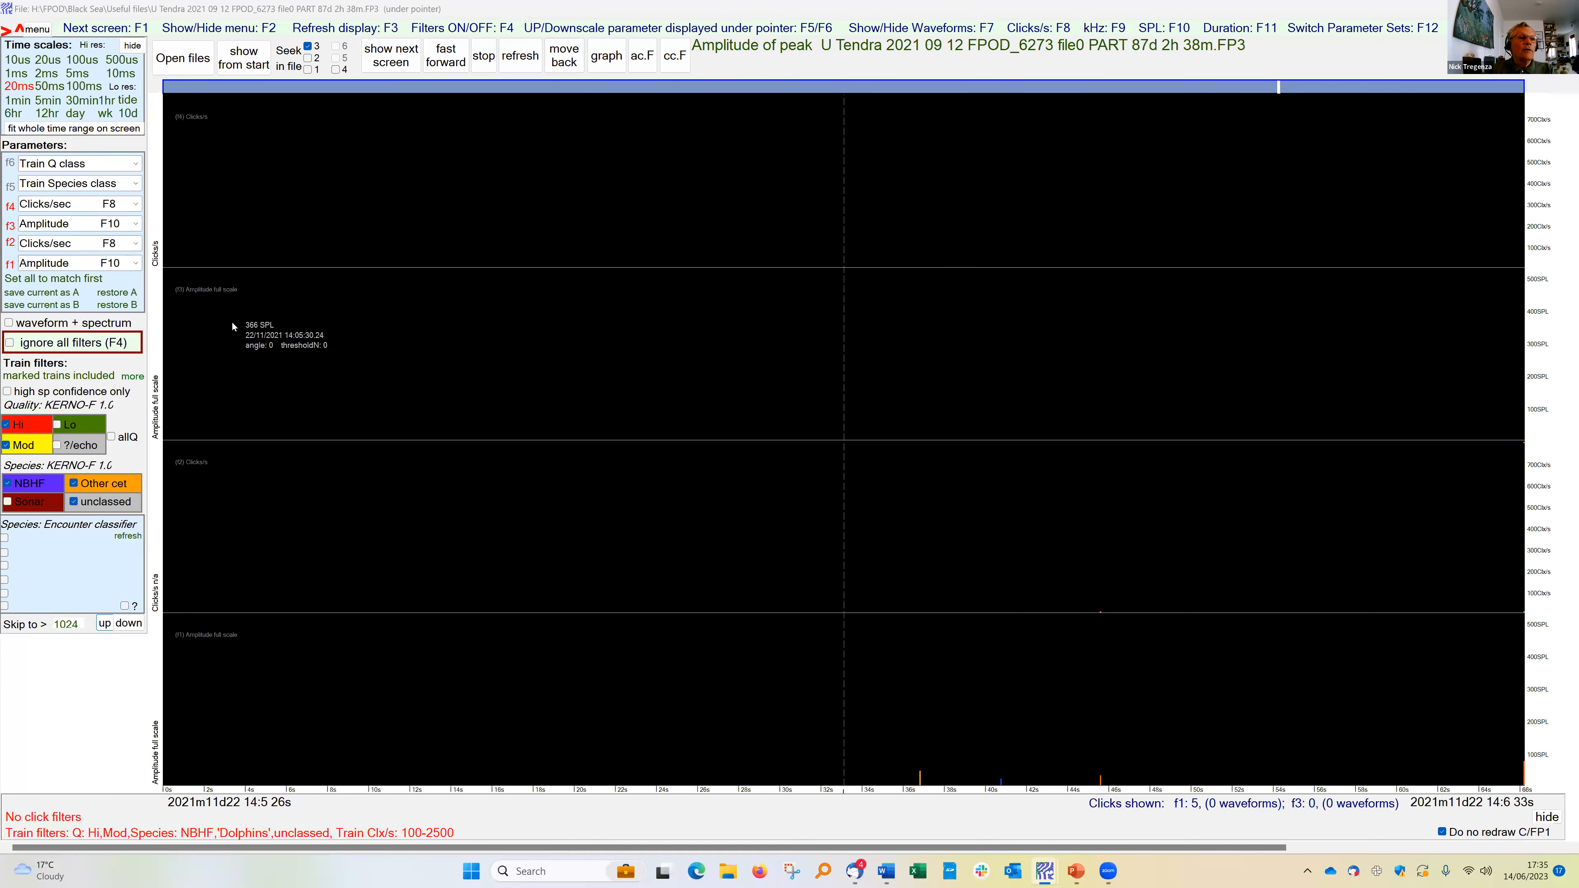
click(245, 65)
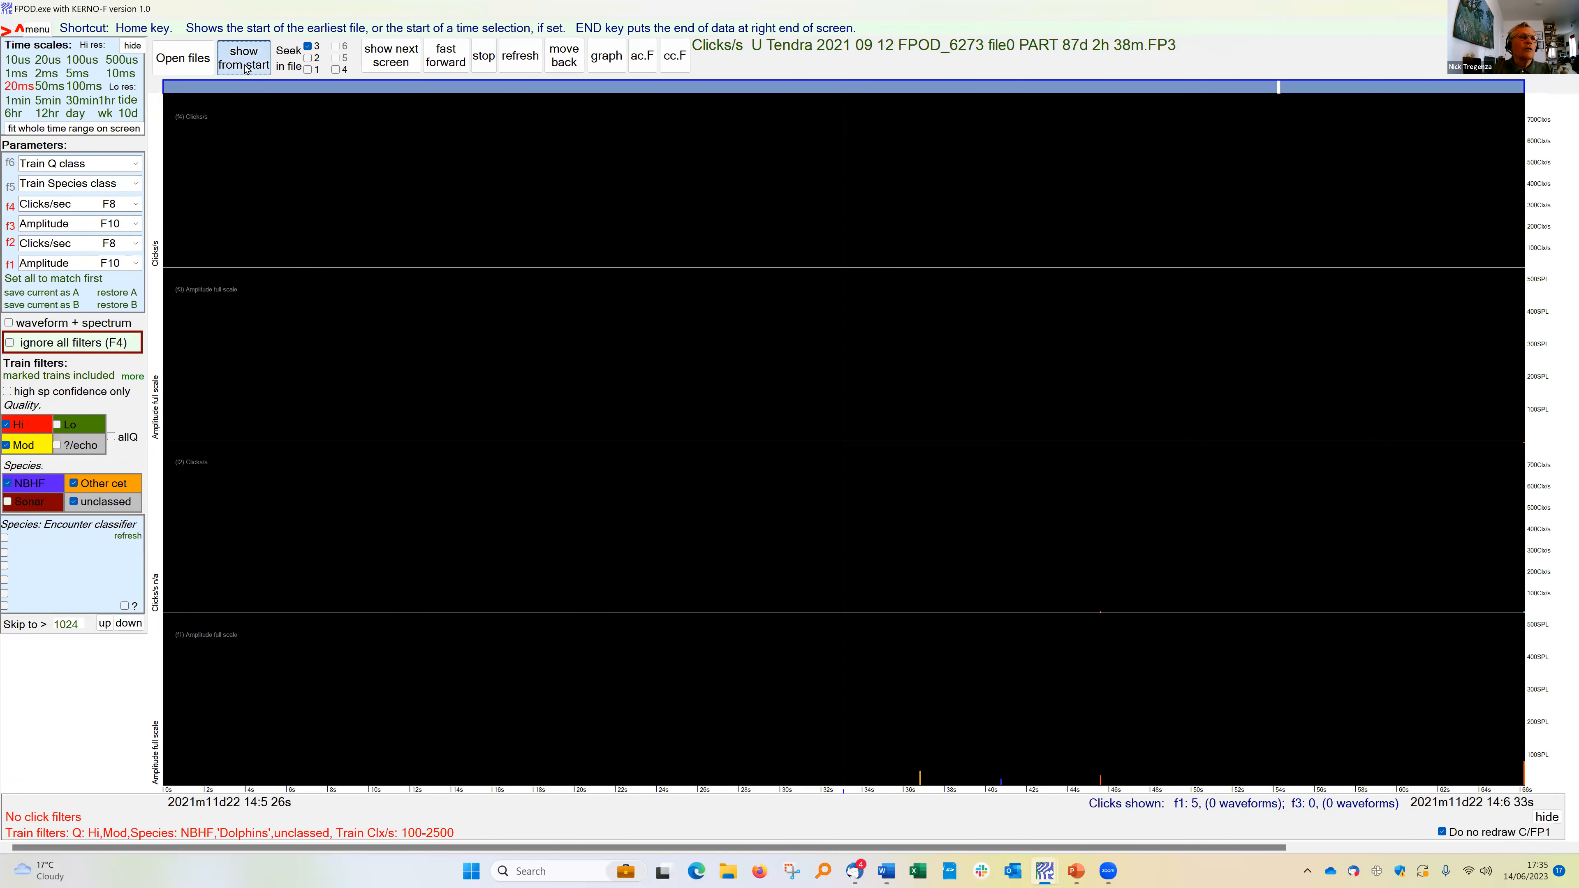
click(389, 61)
click(388, 60)
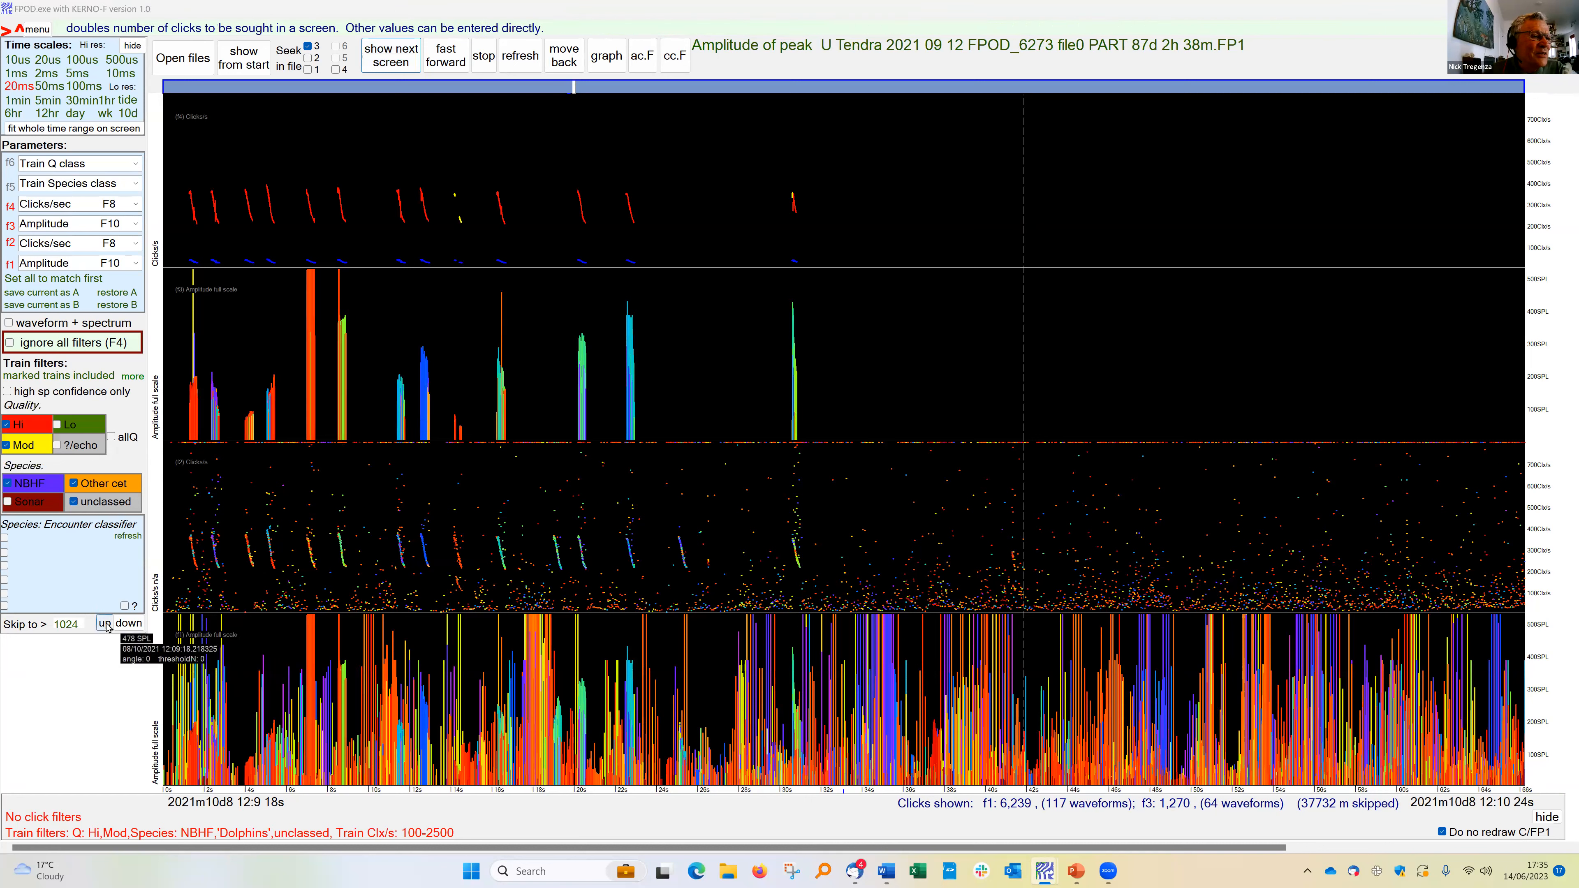
Lower the skip threshold to 512 clicks and seek the first matching screen from the start of the file.
click(135, 627)
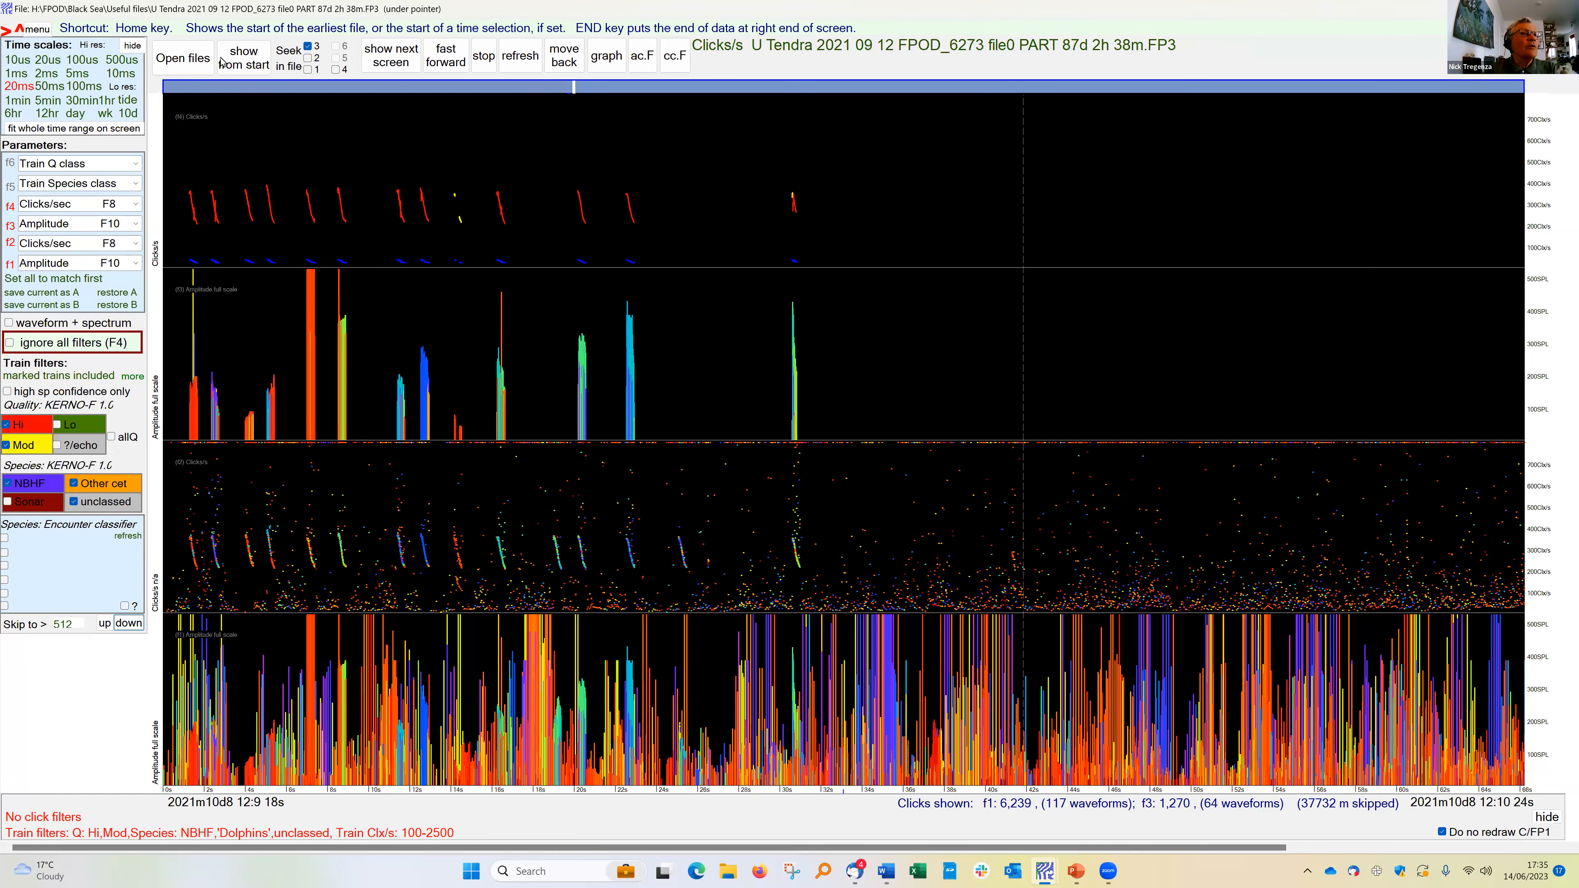
click(250, 59)
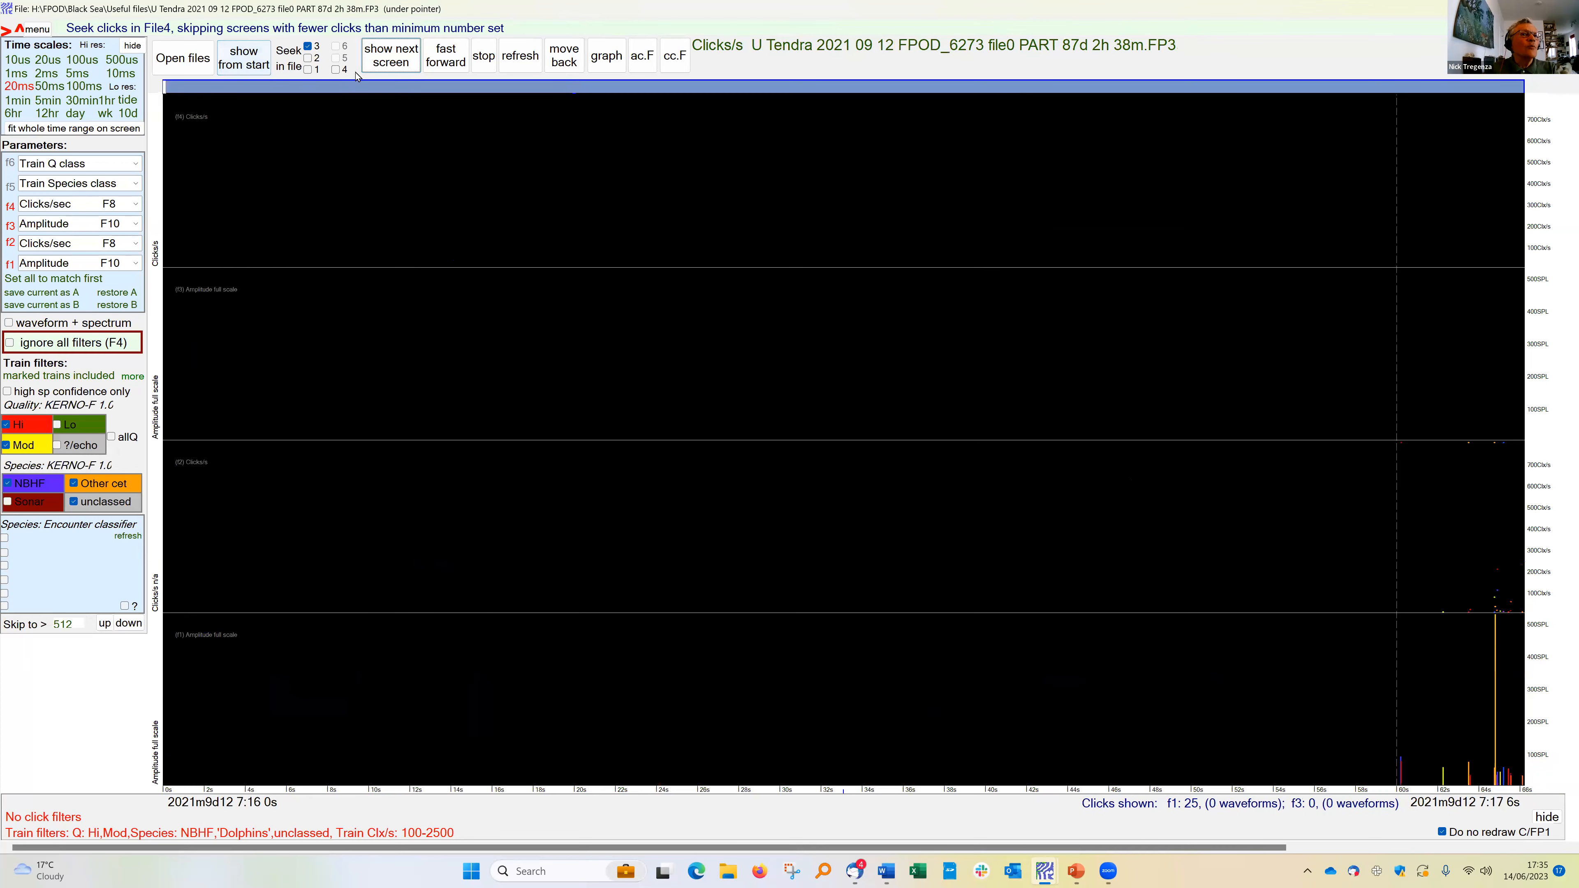
click(390, 61)
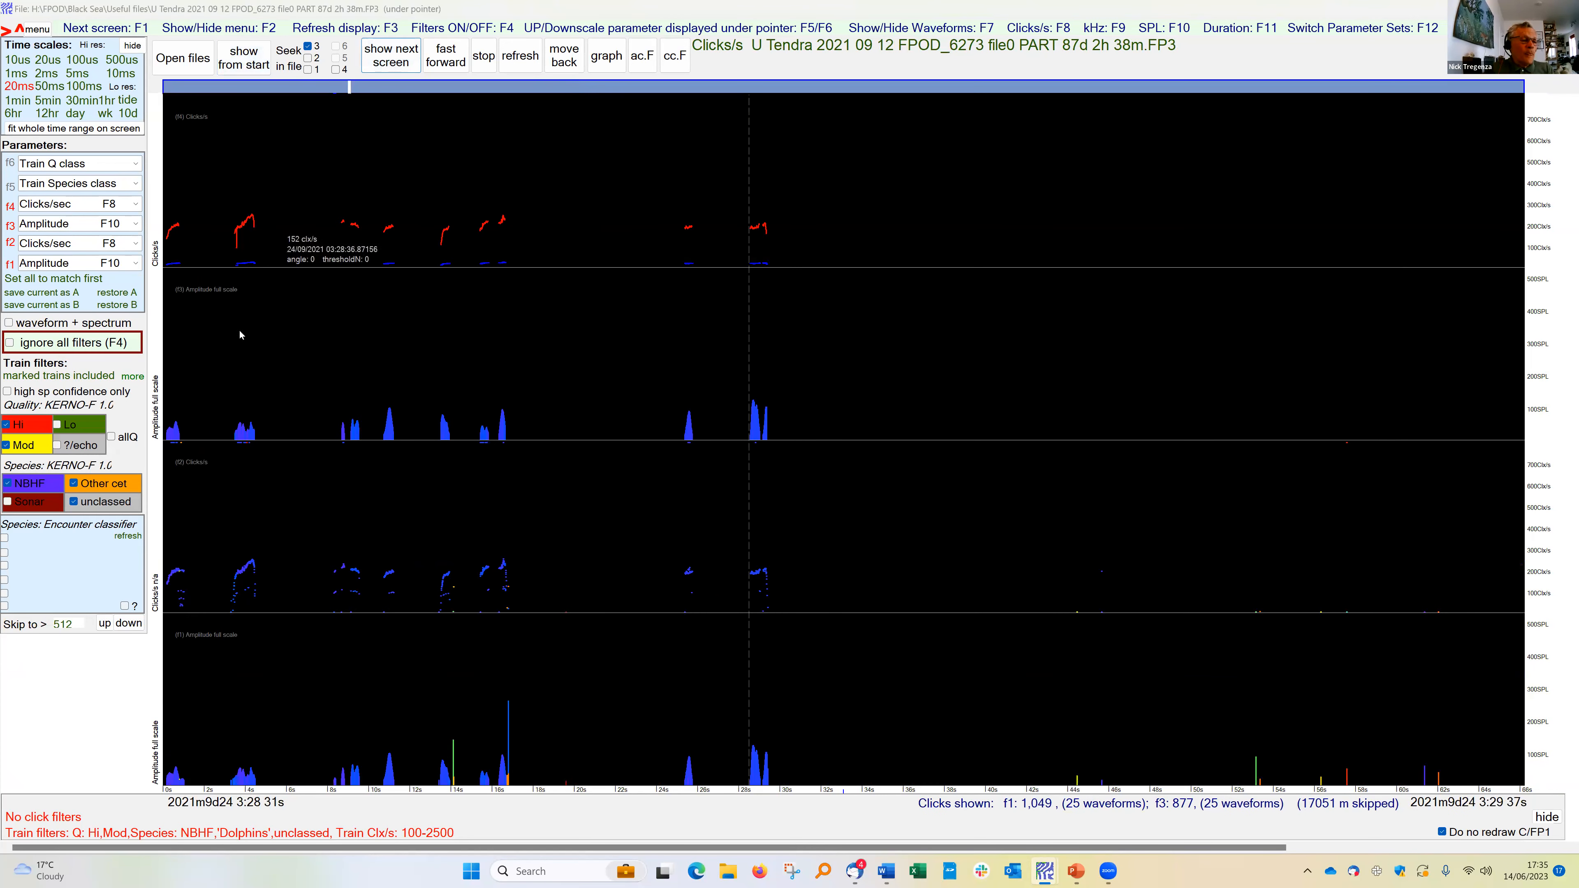
Reduce the skip threshold to 256 clicks and search again from the beginning of the file.
click(129, 624)
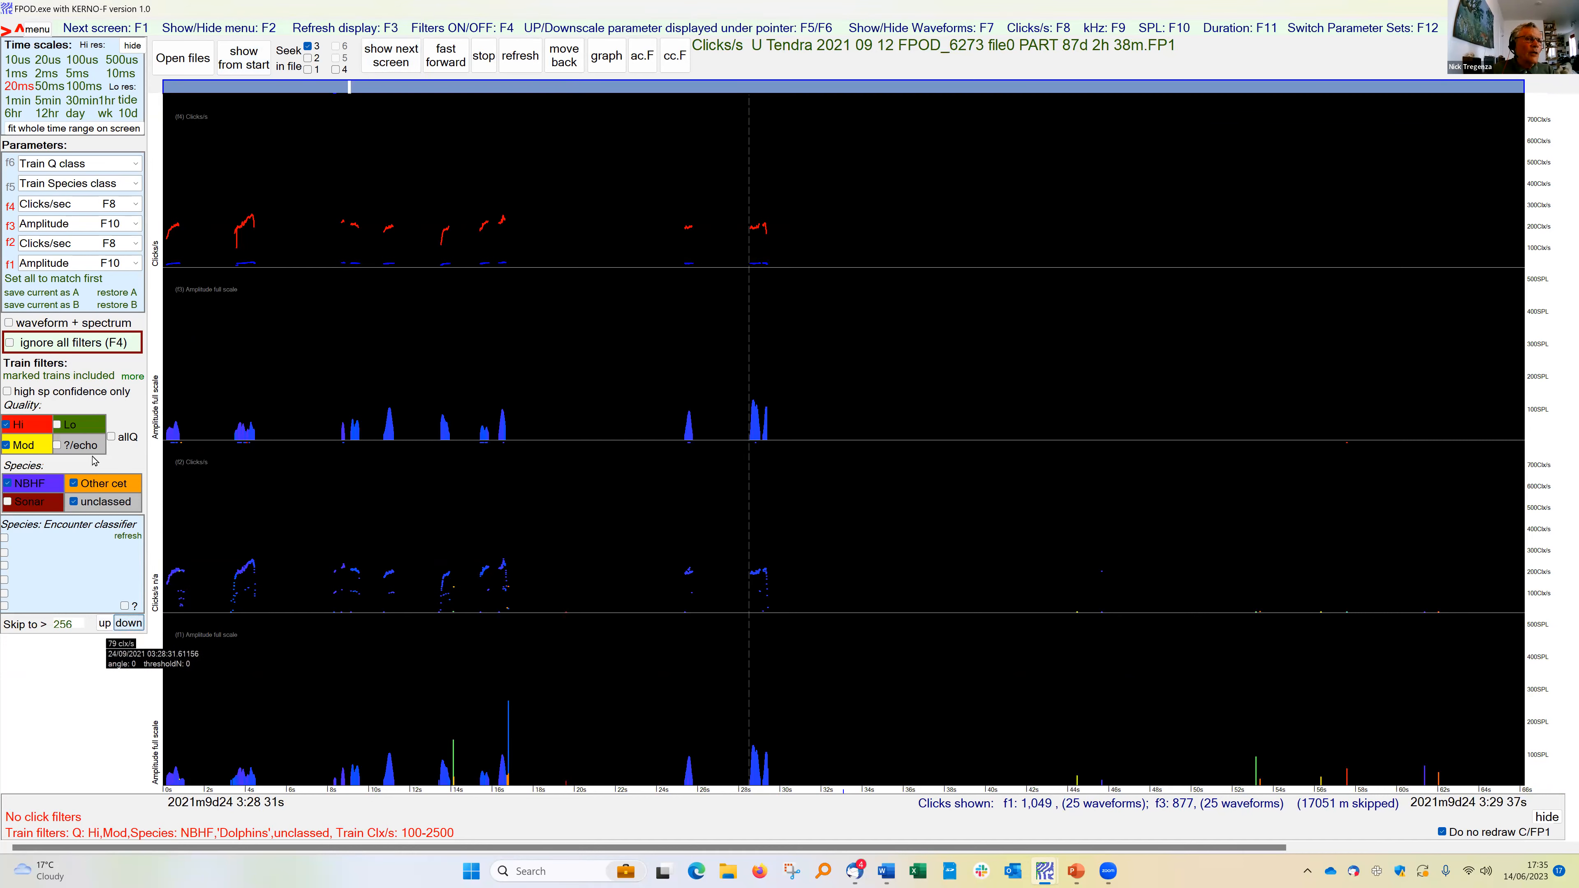
click(242, 60)
click(391, 56)
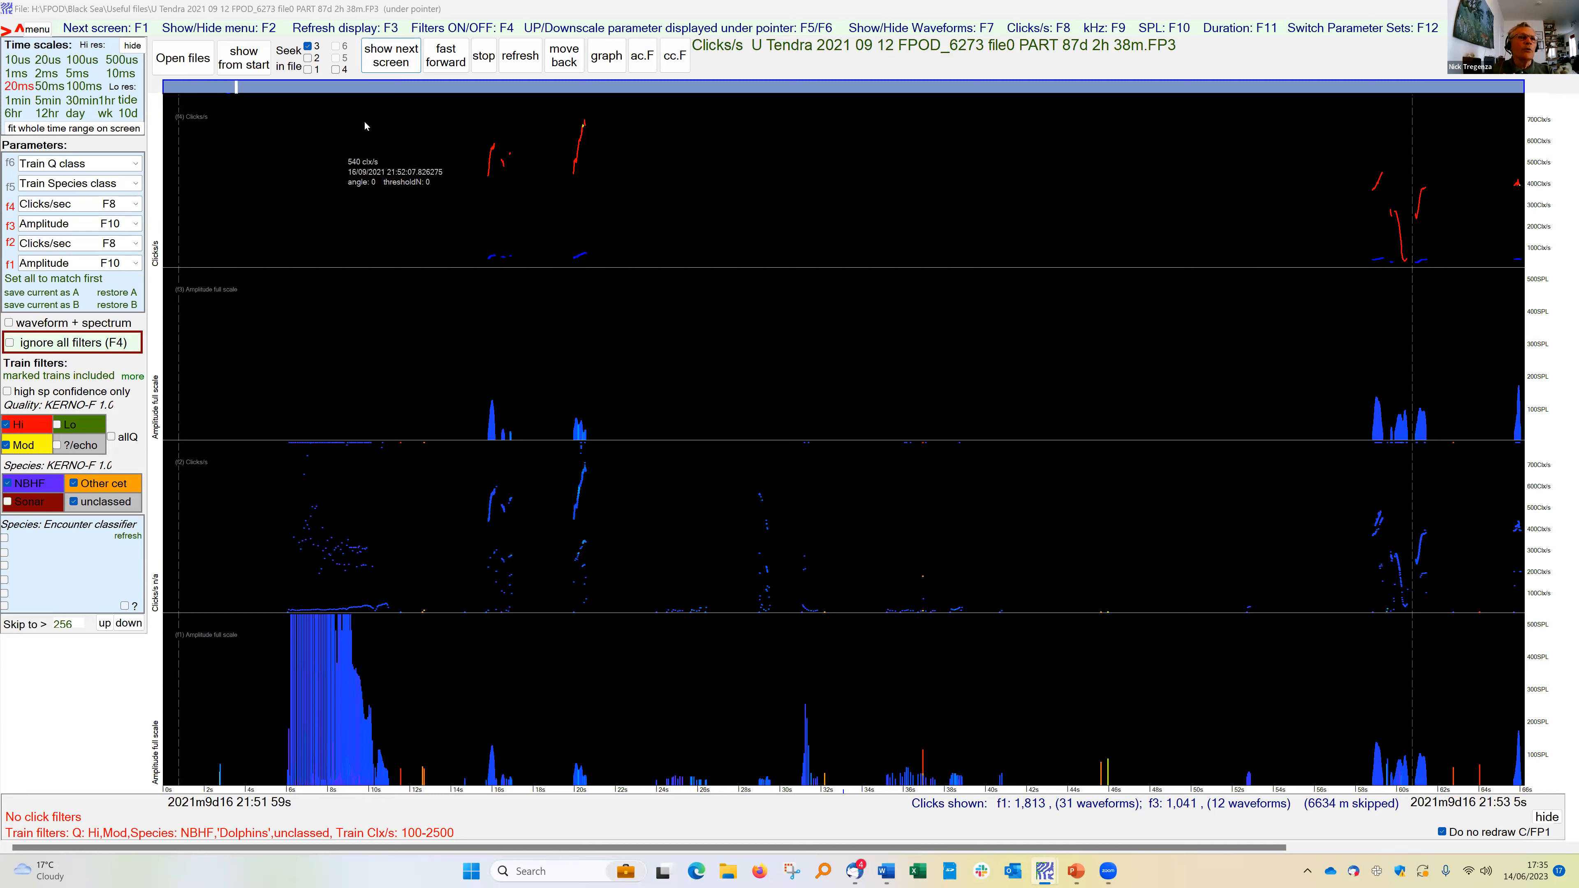
Step through the next four matching screens to look for repeated patterns of whole click trains.
click(405, 63)
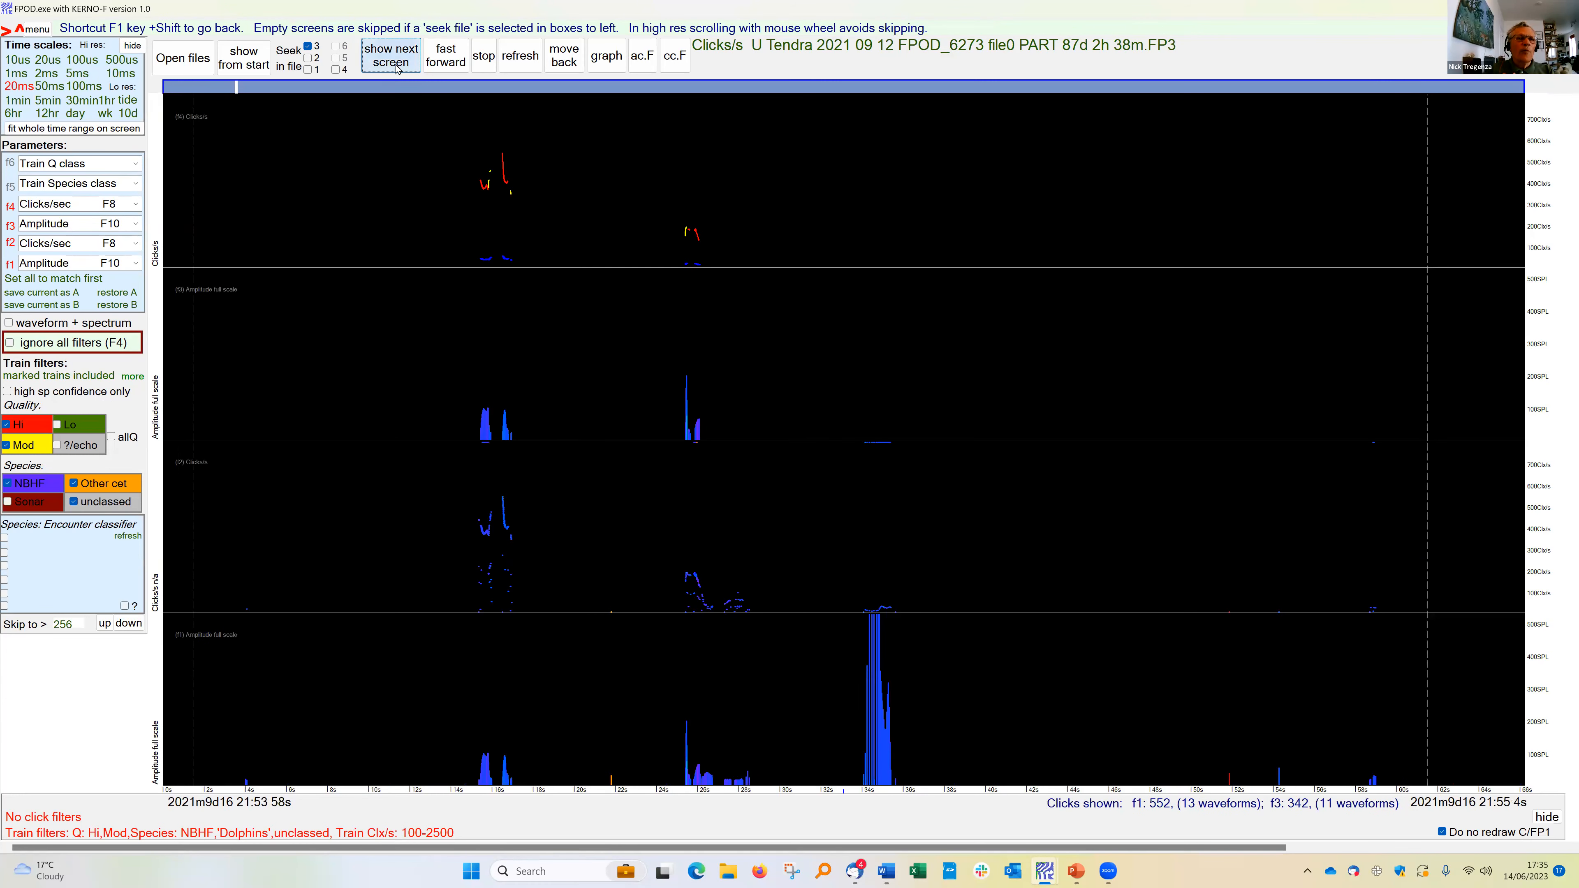
click(396, 68)
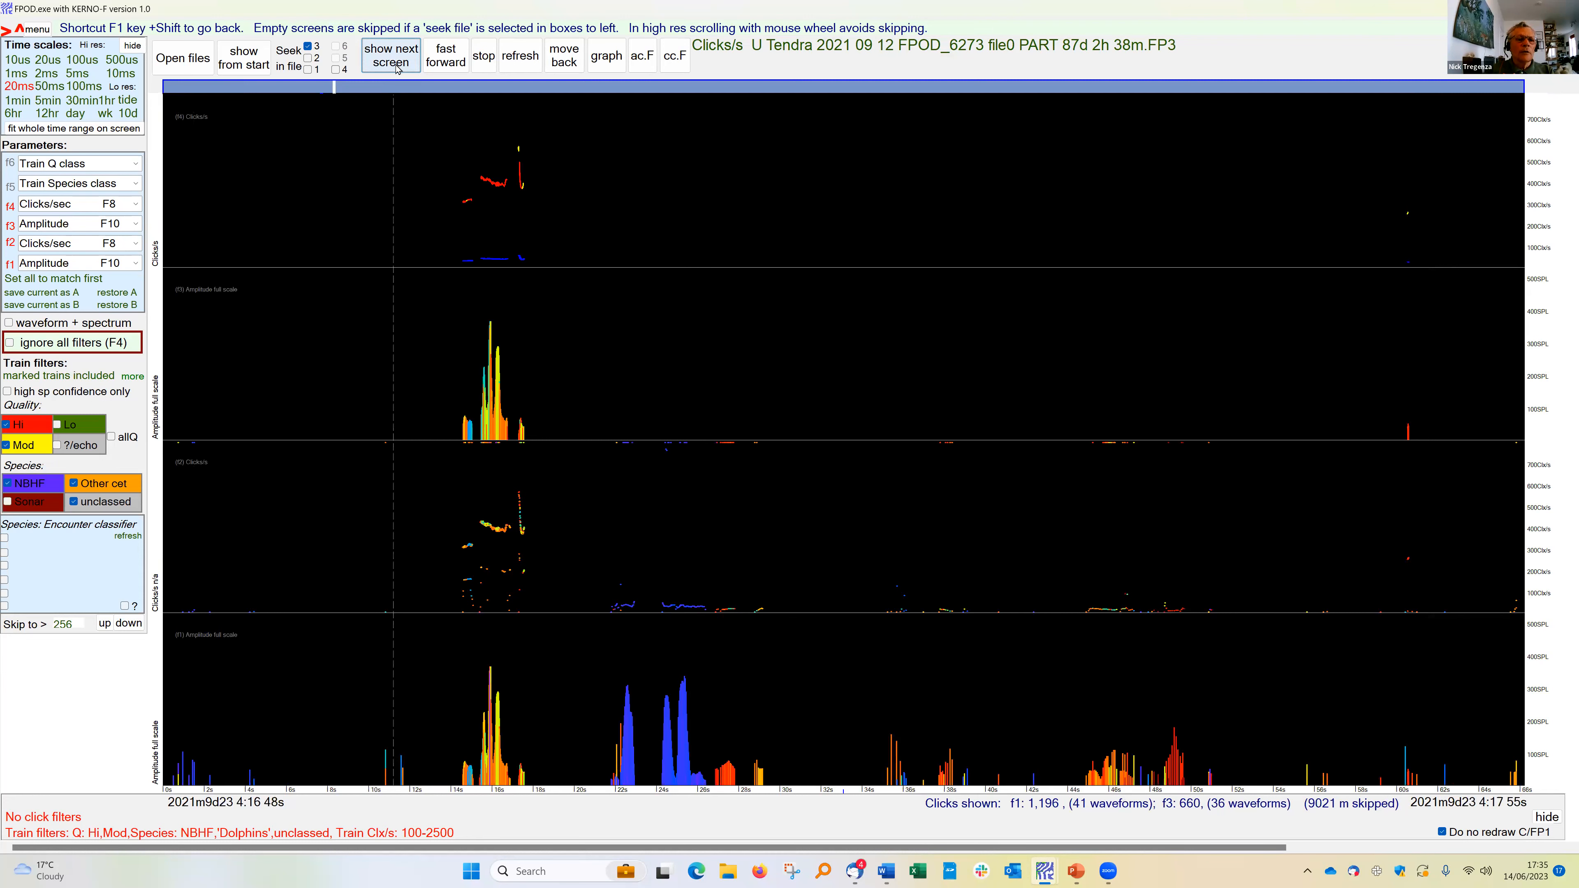
click(396, 68)
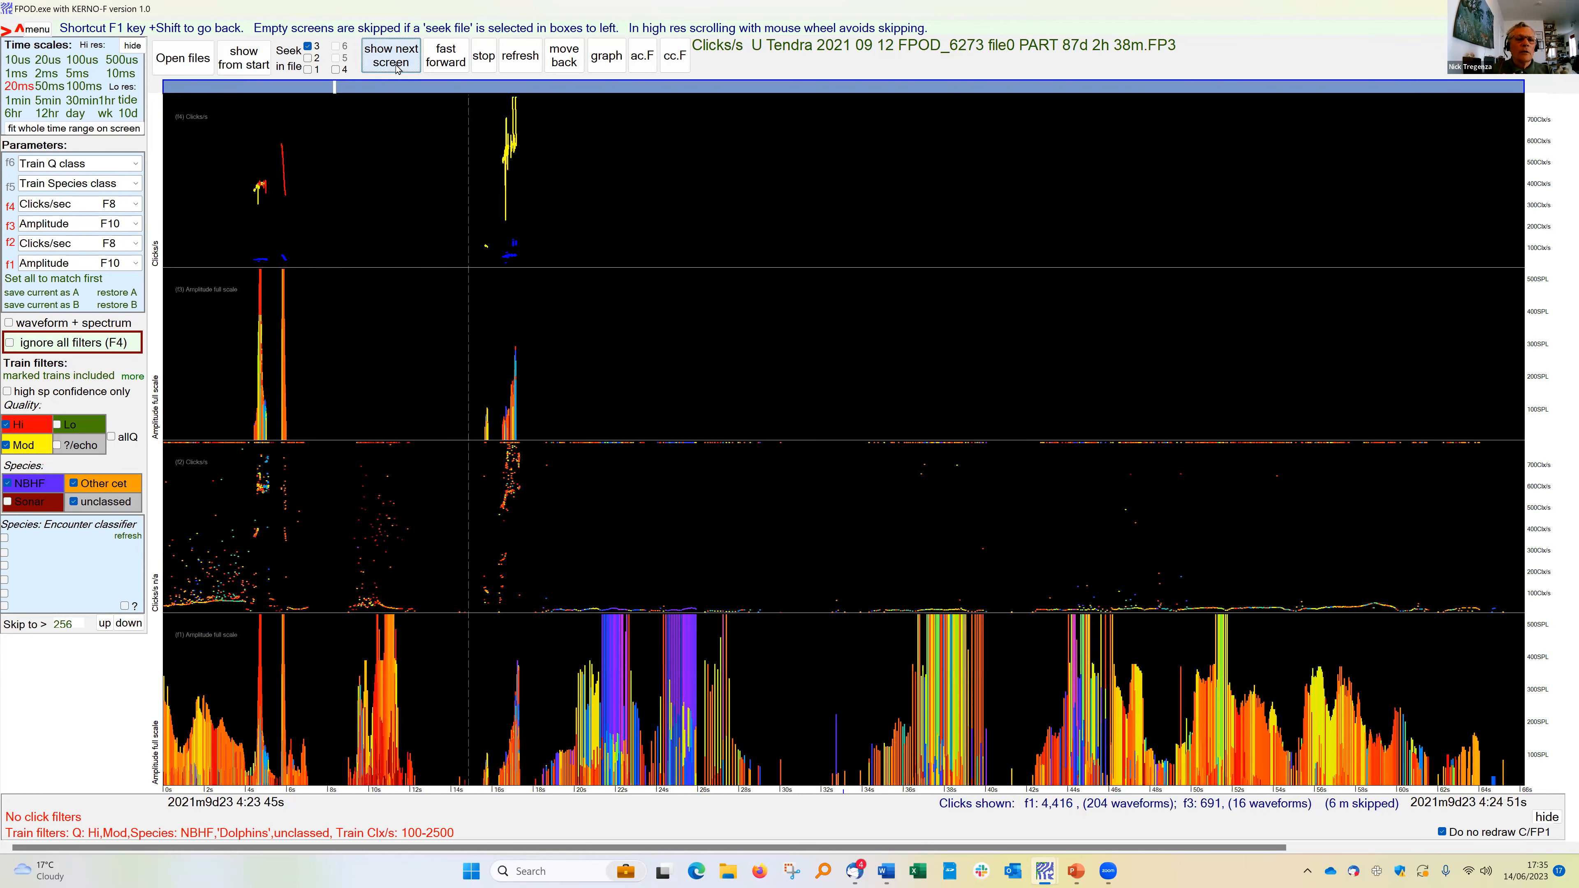
click(396, 68)
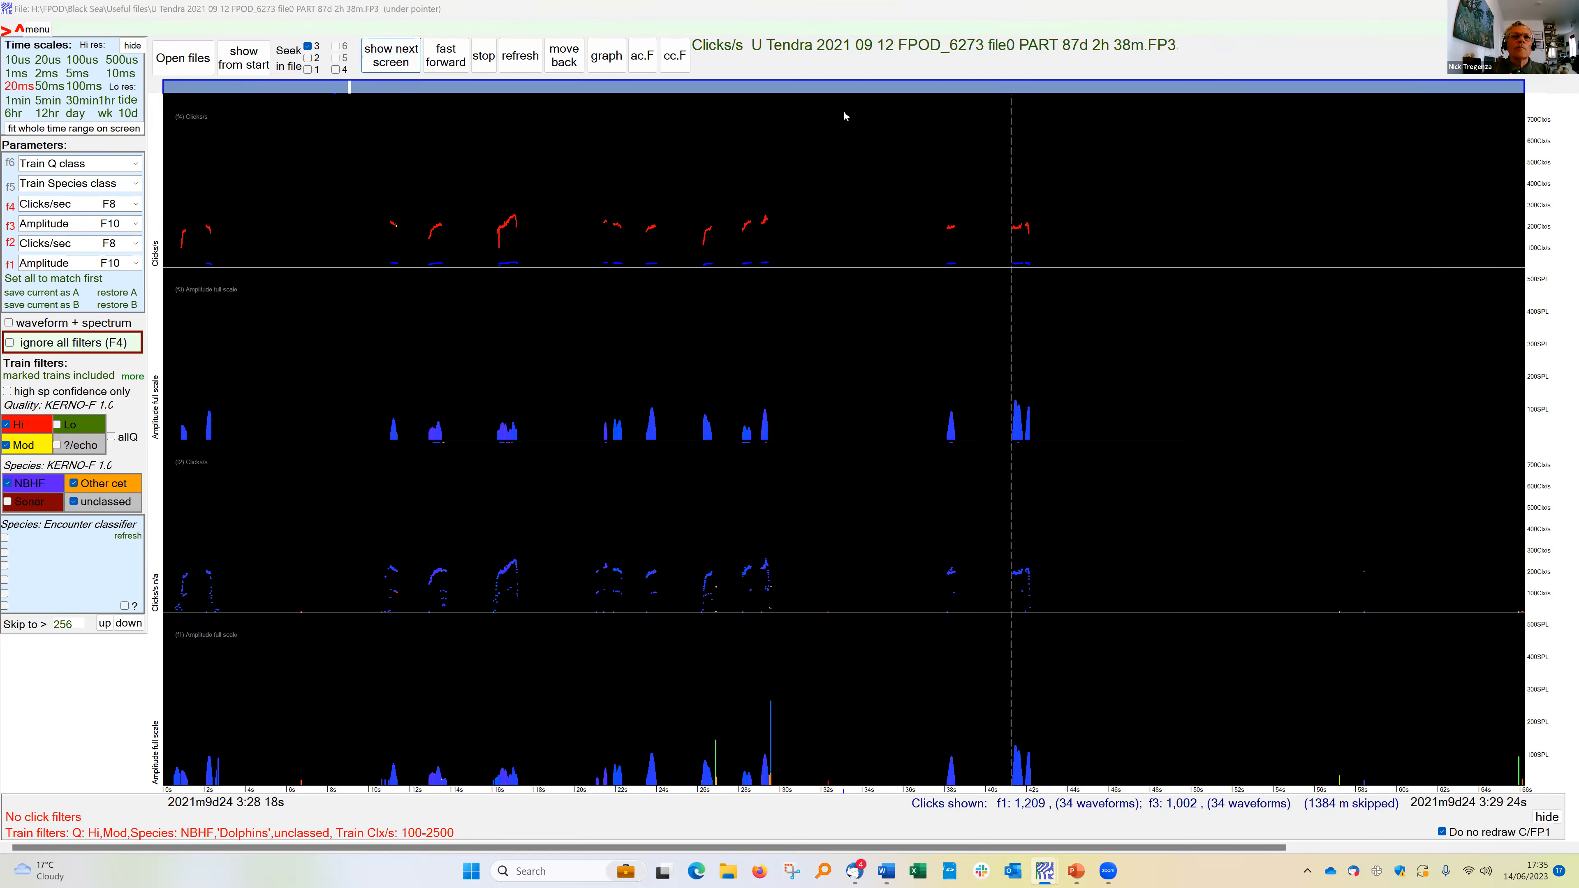
Shift the view to slightly earlier trains on 24 September 2021 and magnify the amplitude graphs by two levels.
right_click(1037, 233)
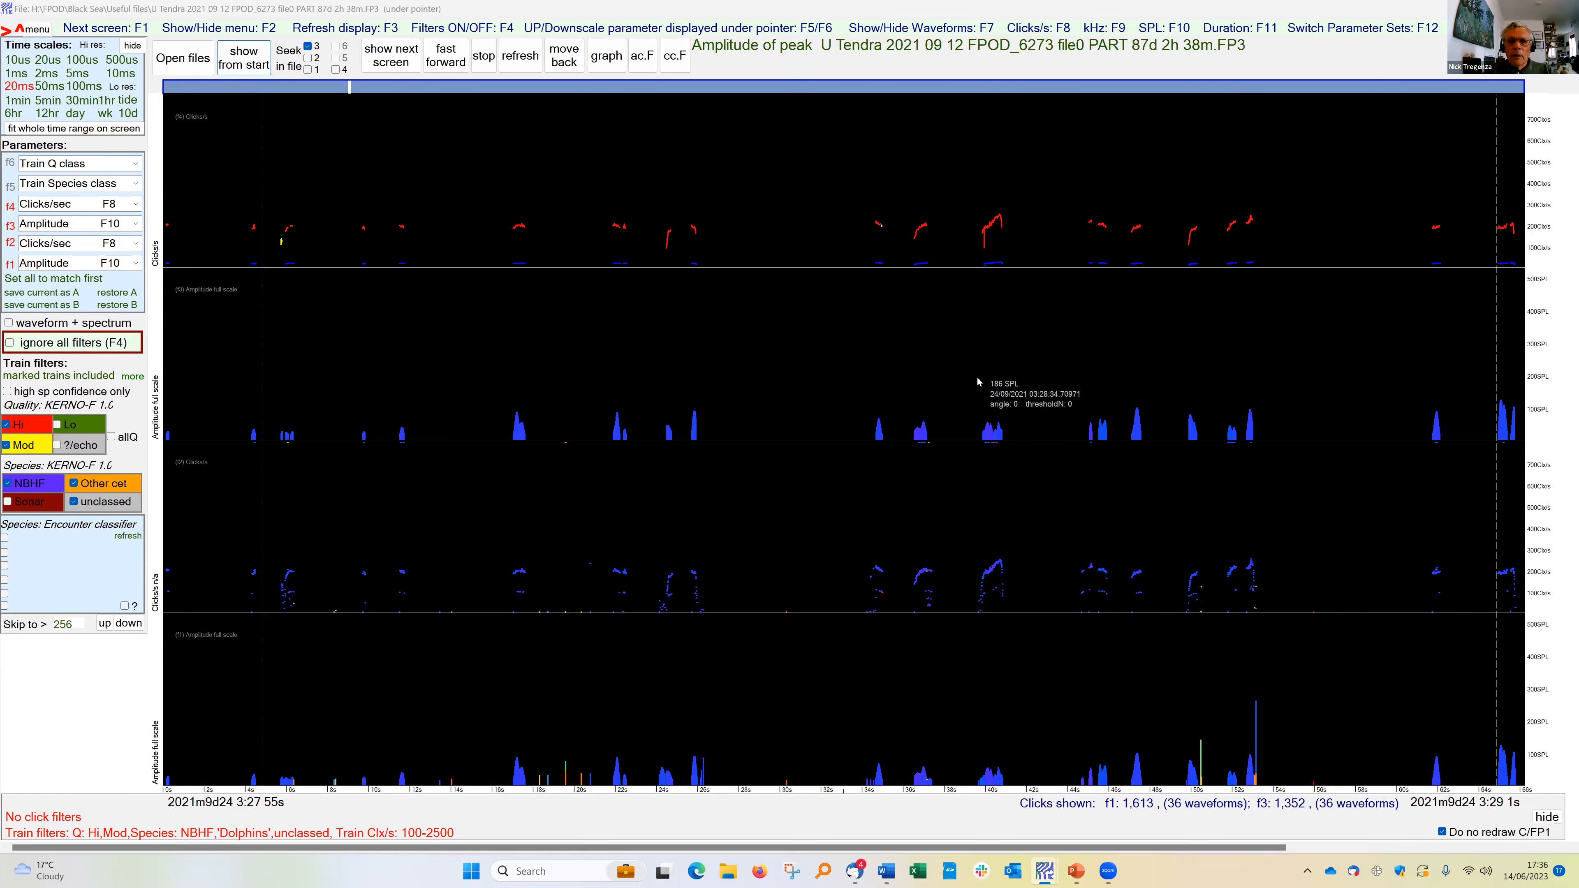
key(F5)
key(F5)
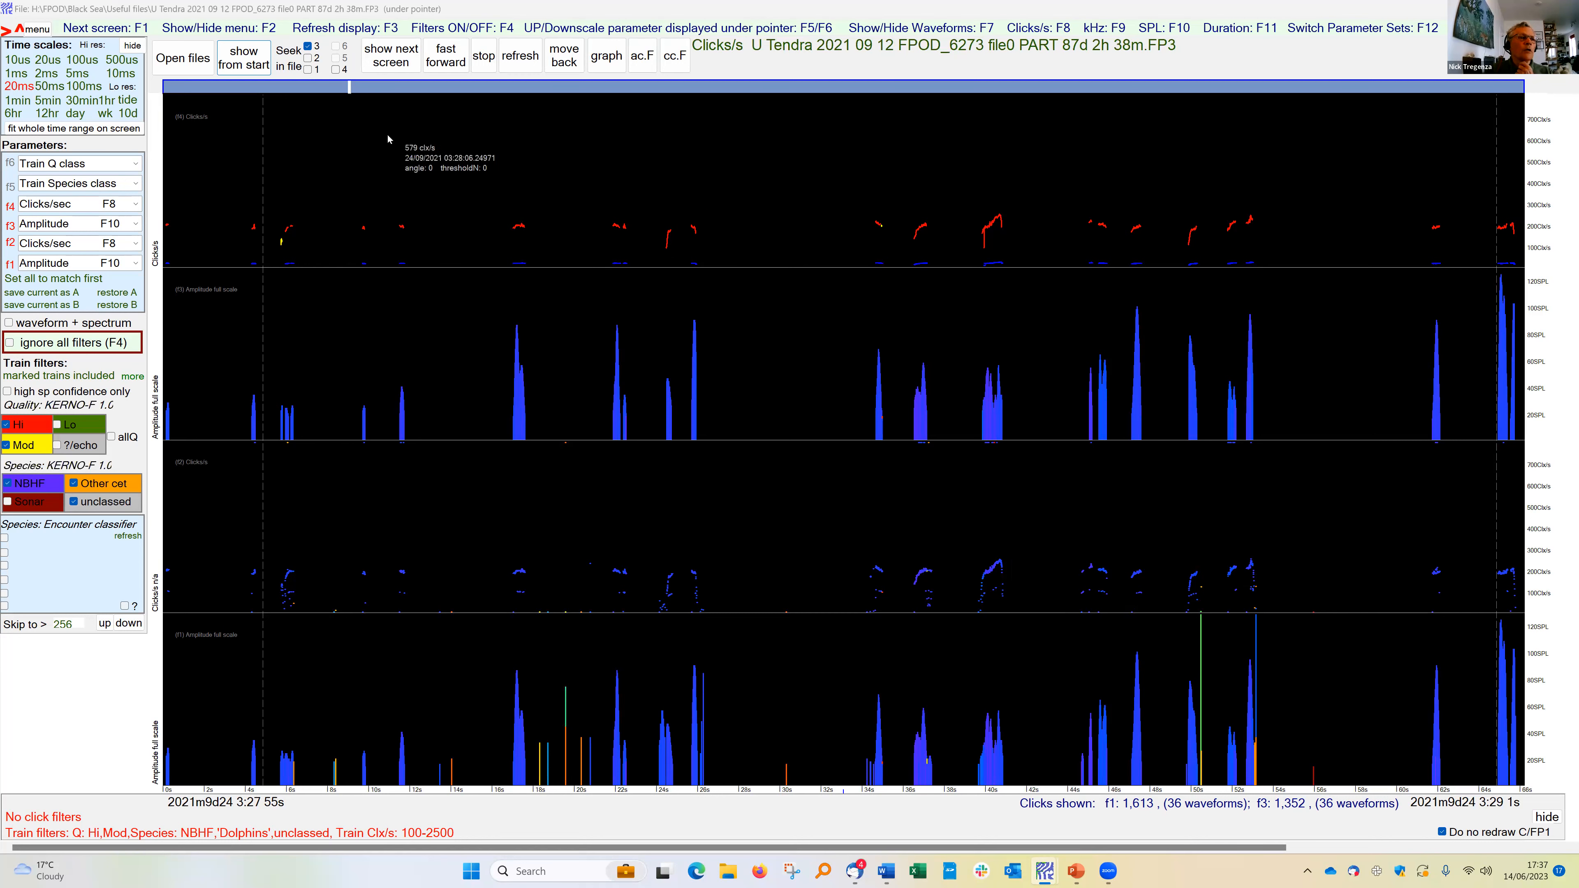
Seek the next matching screen and examine its click trains around 27 September 2021 11:11 at time scales from 500 µs to 10 ms.
click(398, 55)
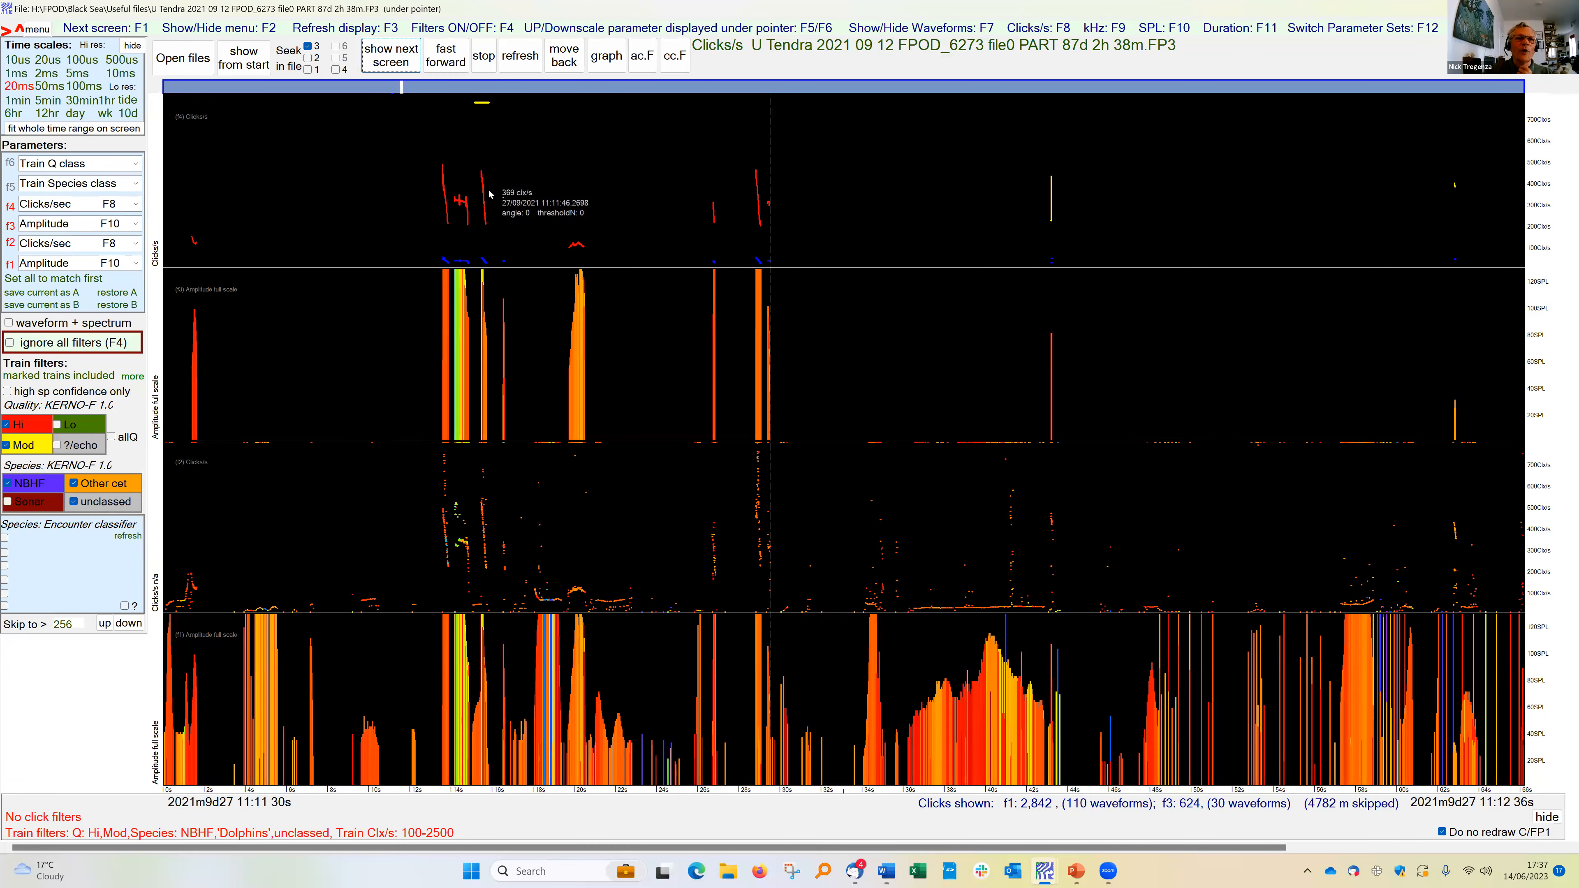
click(489, 194)
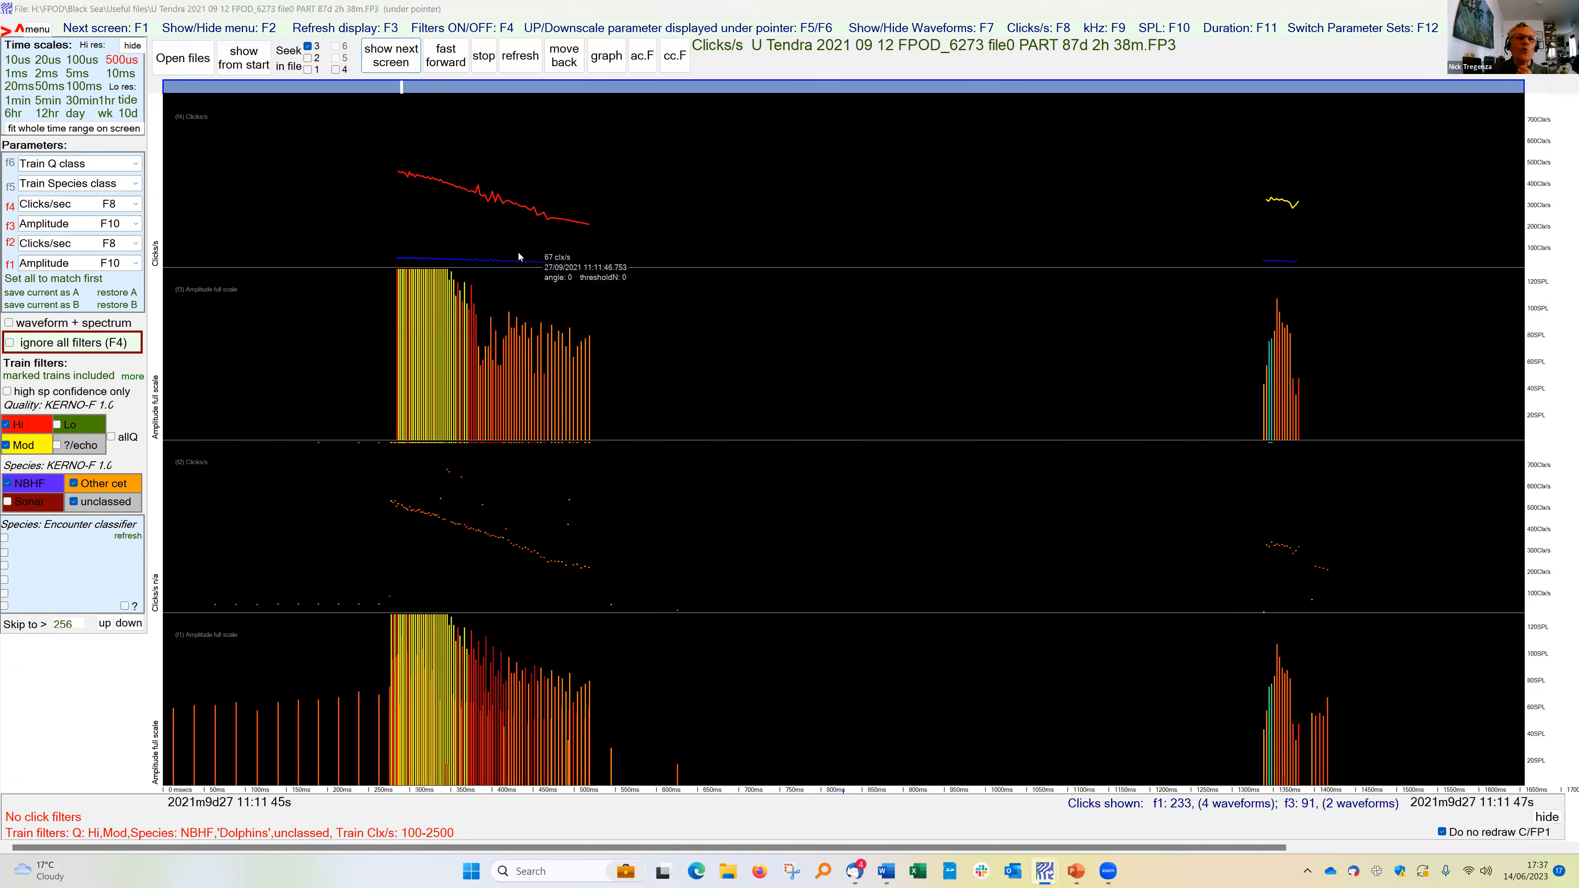
right_click(595, 236)
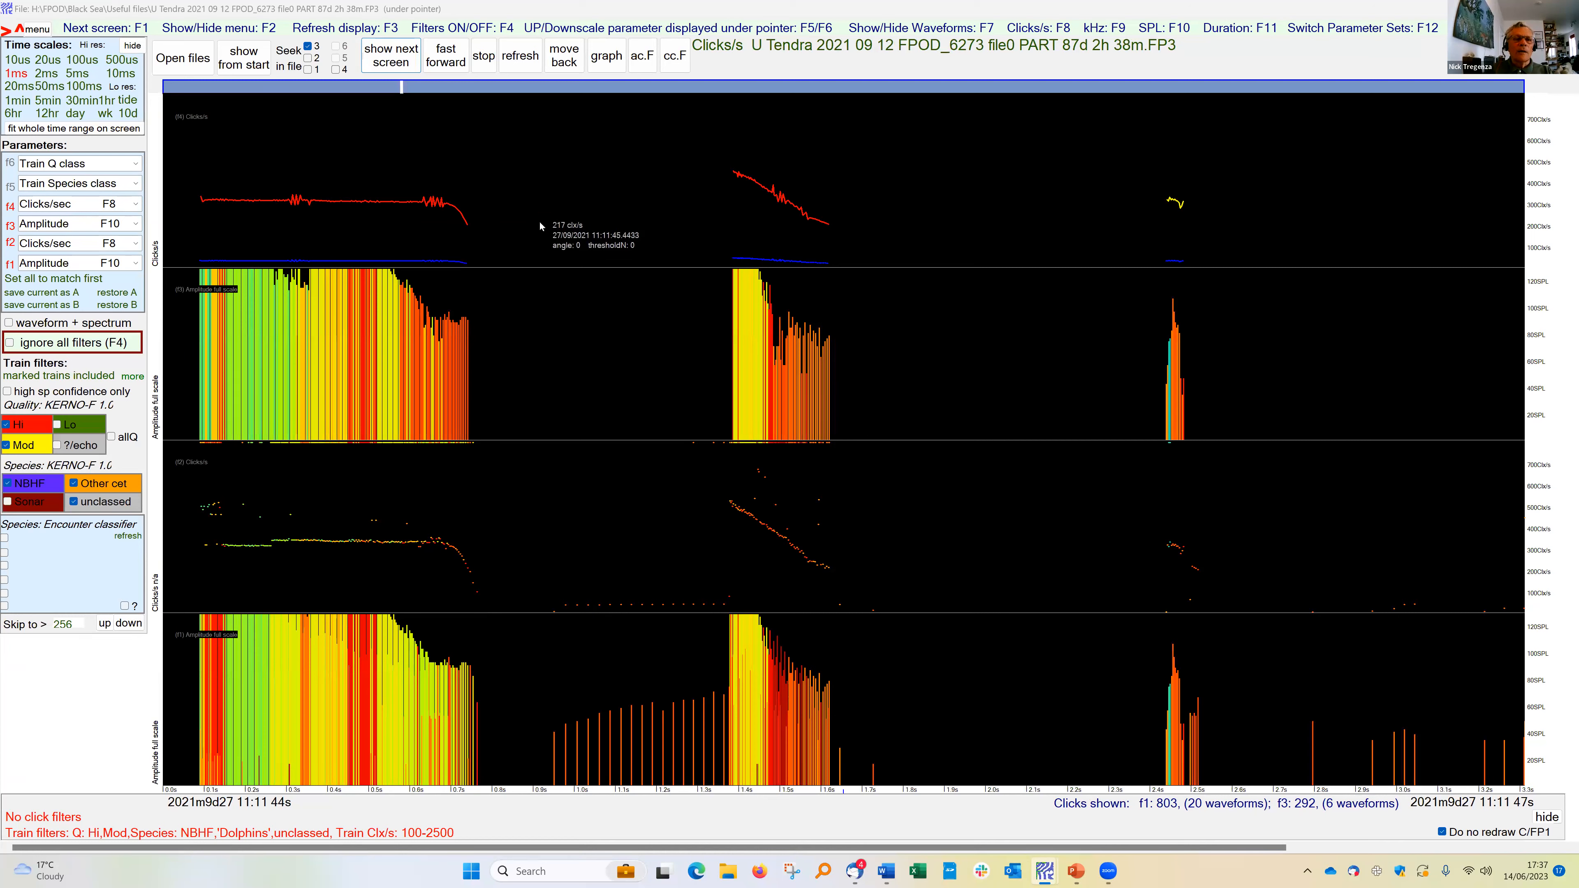
scroll(688, 260, up, 1)
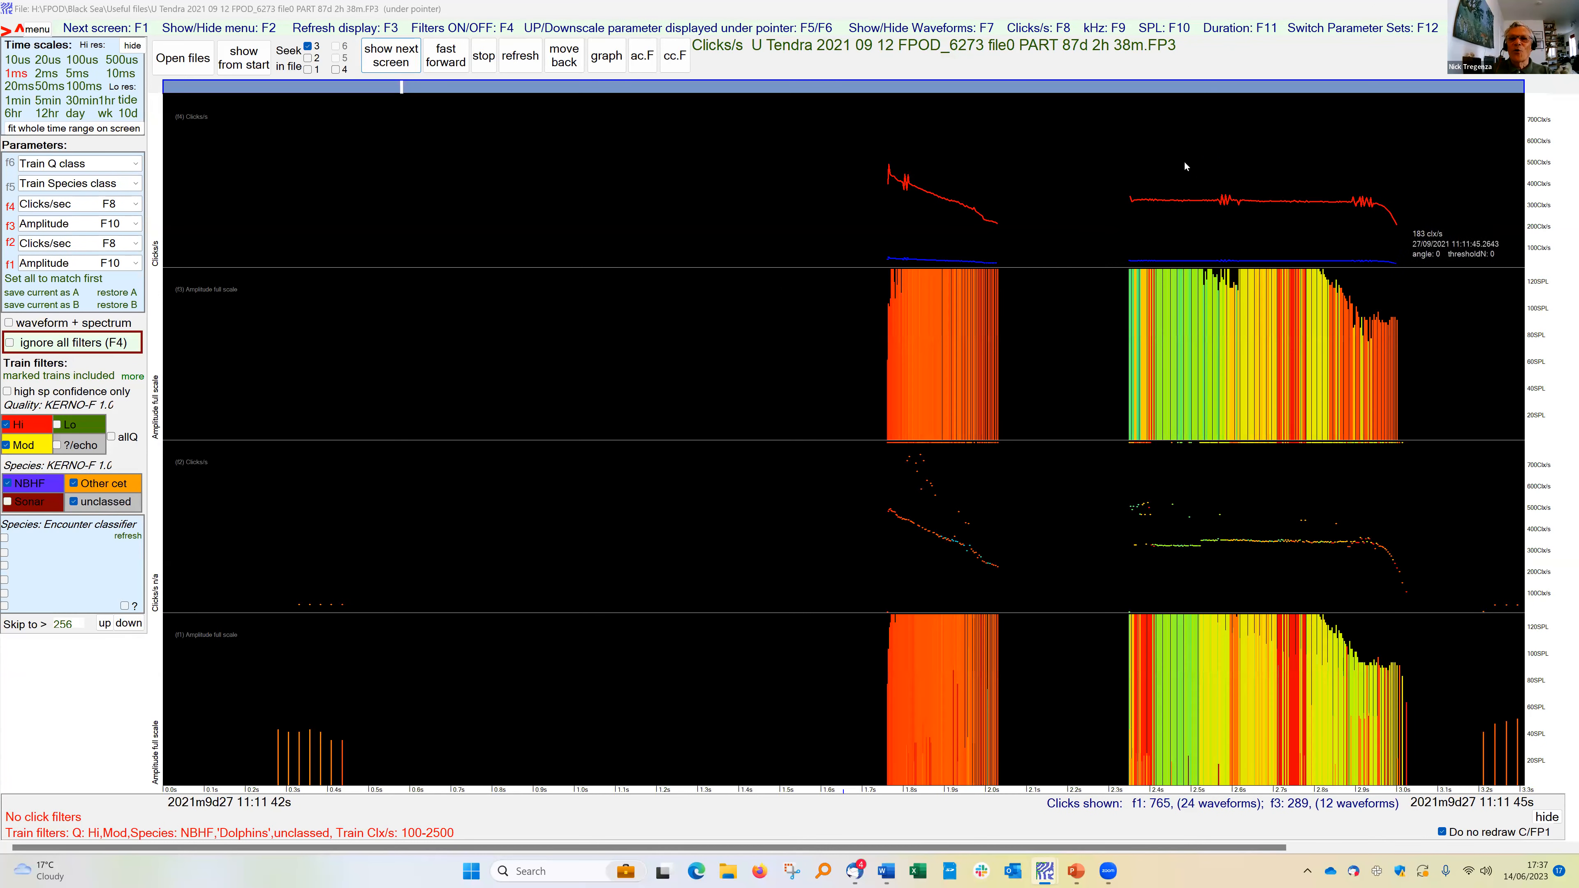
right_click(1214, 166)
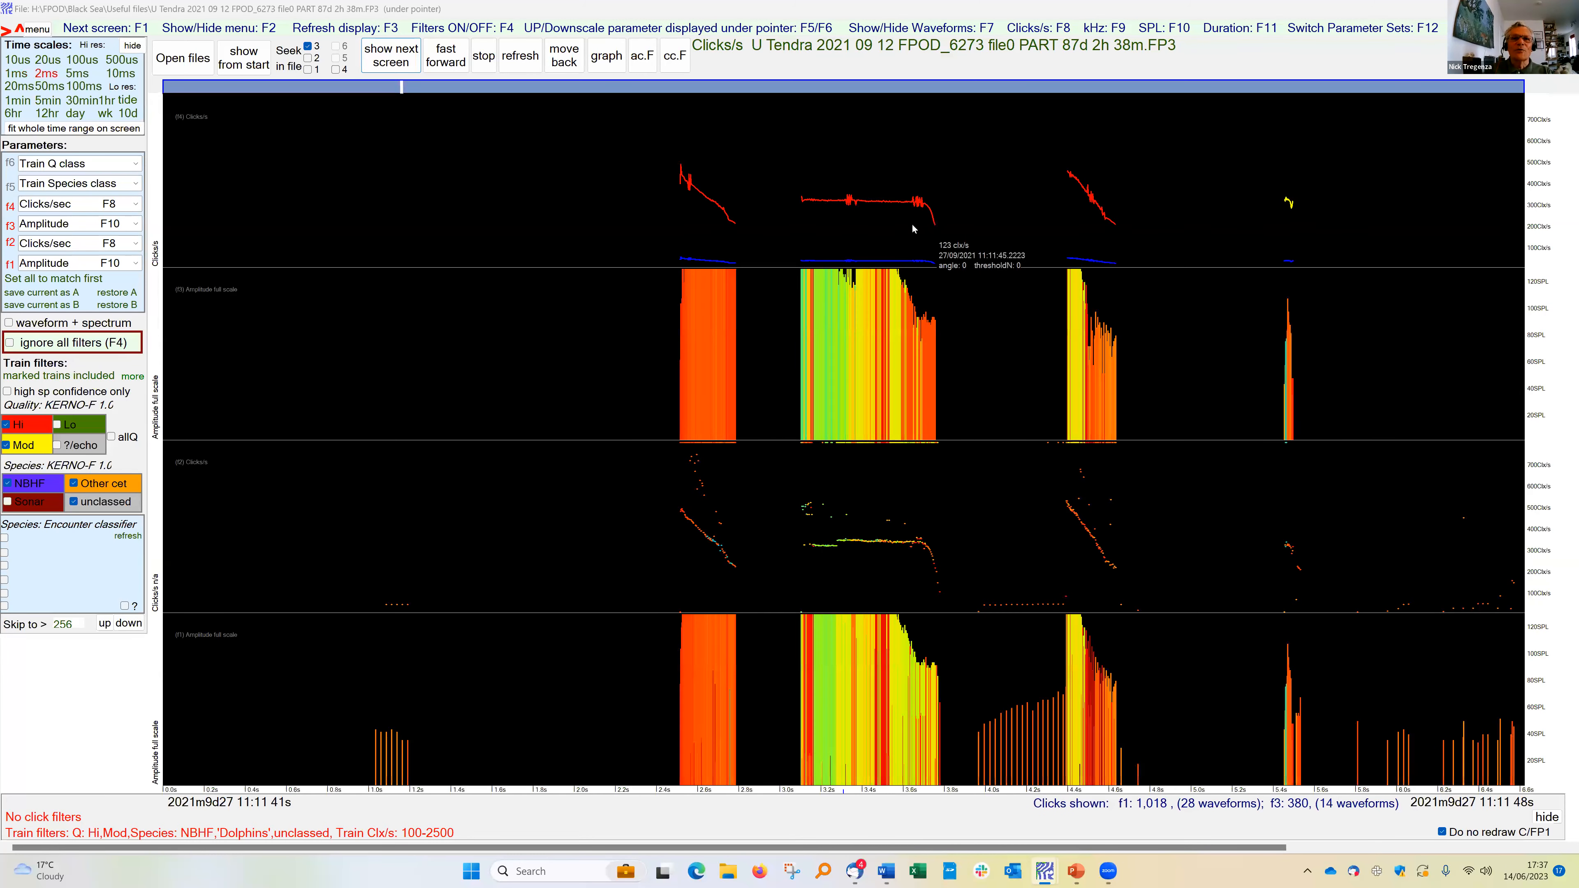
right_click(853, 214)
right_click(833, 210)
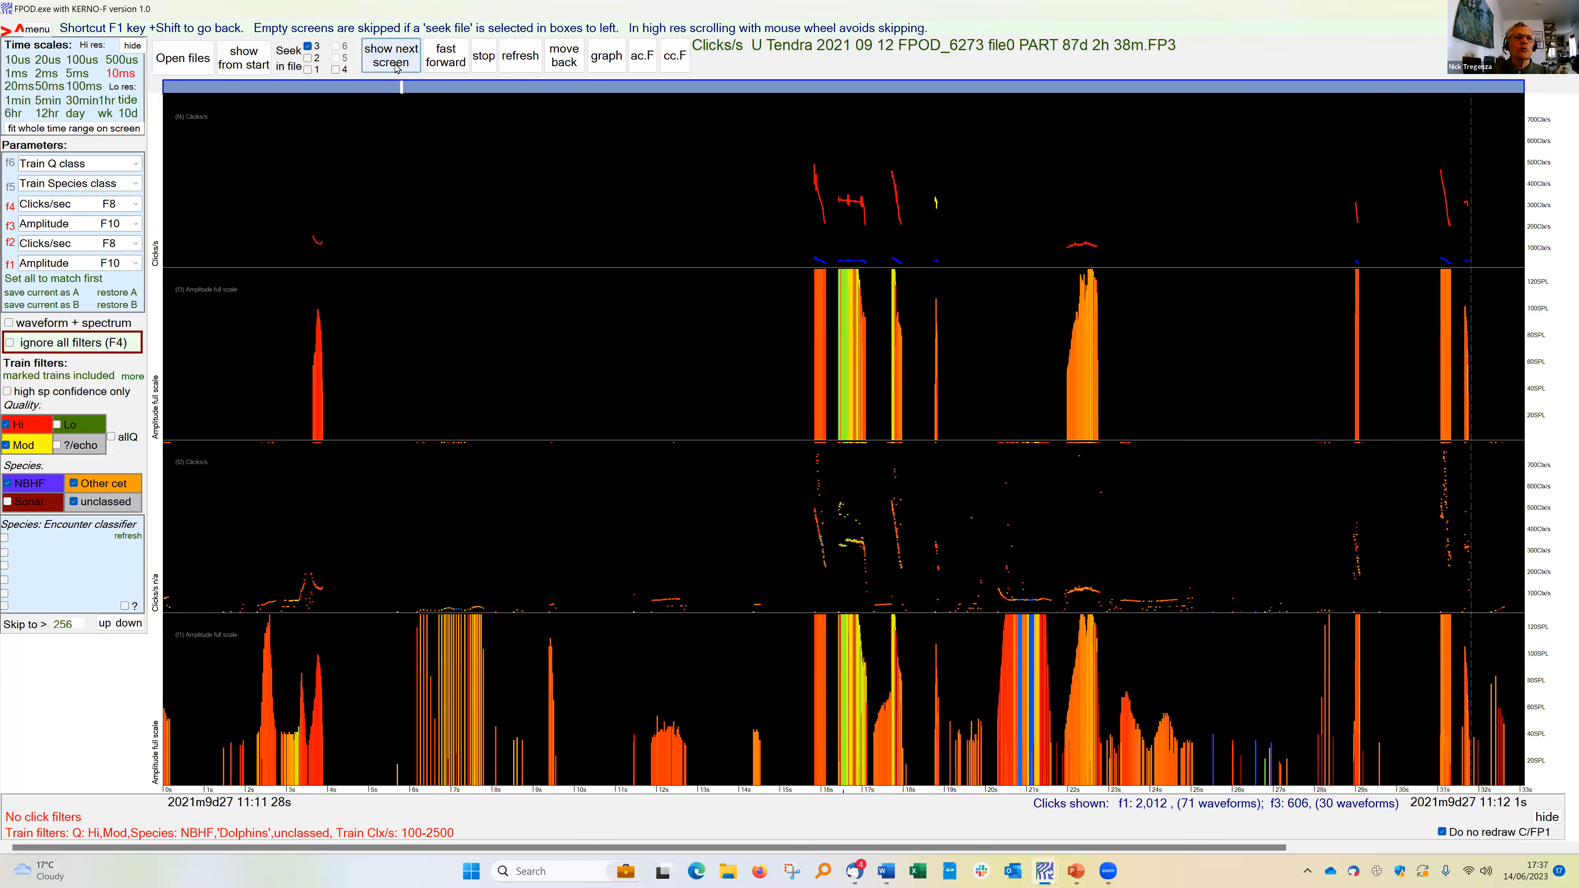
Step through the next four matching screens, raising the skip threshold to 512 clicks before the last one.
click(396, 66)
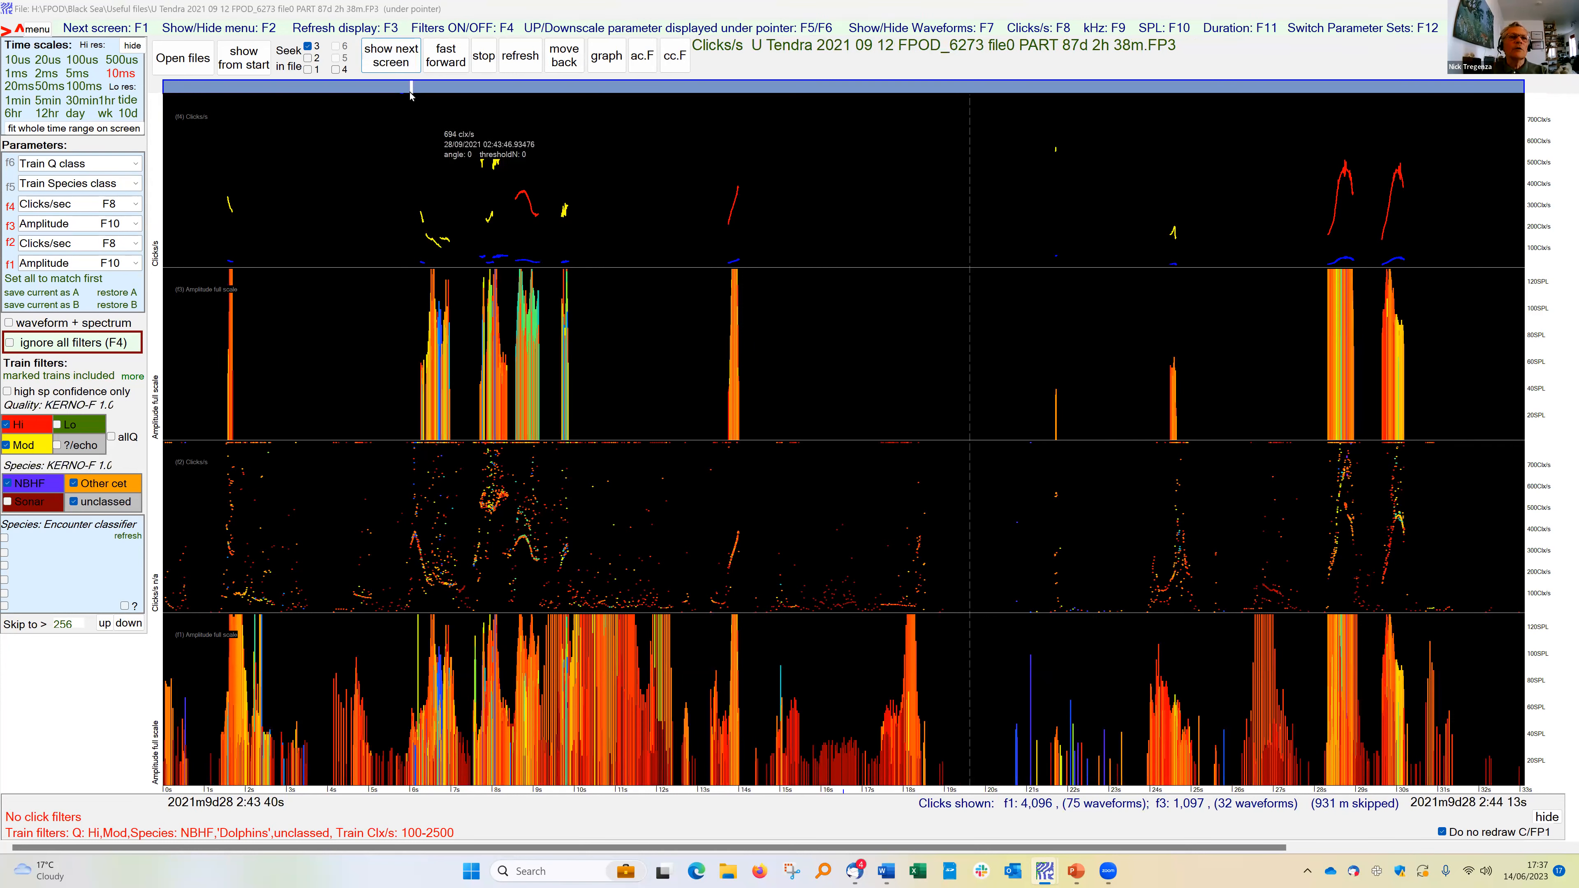
click(391, 62)
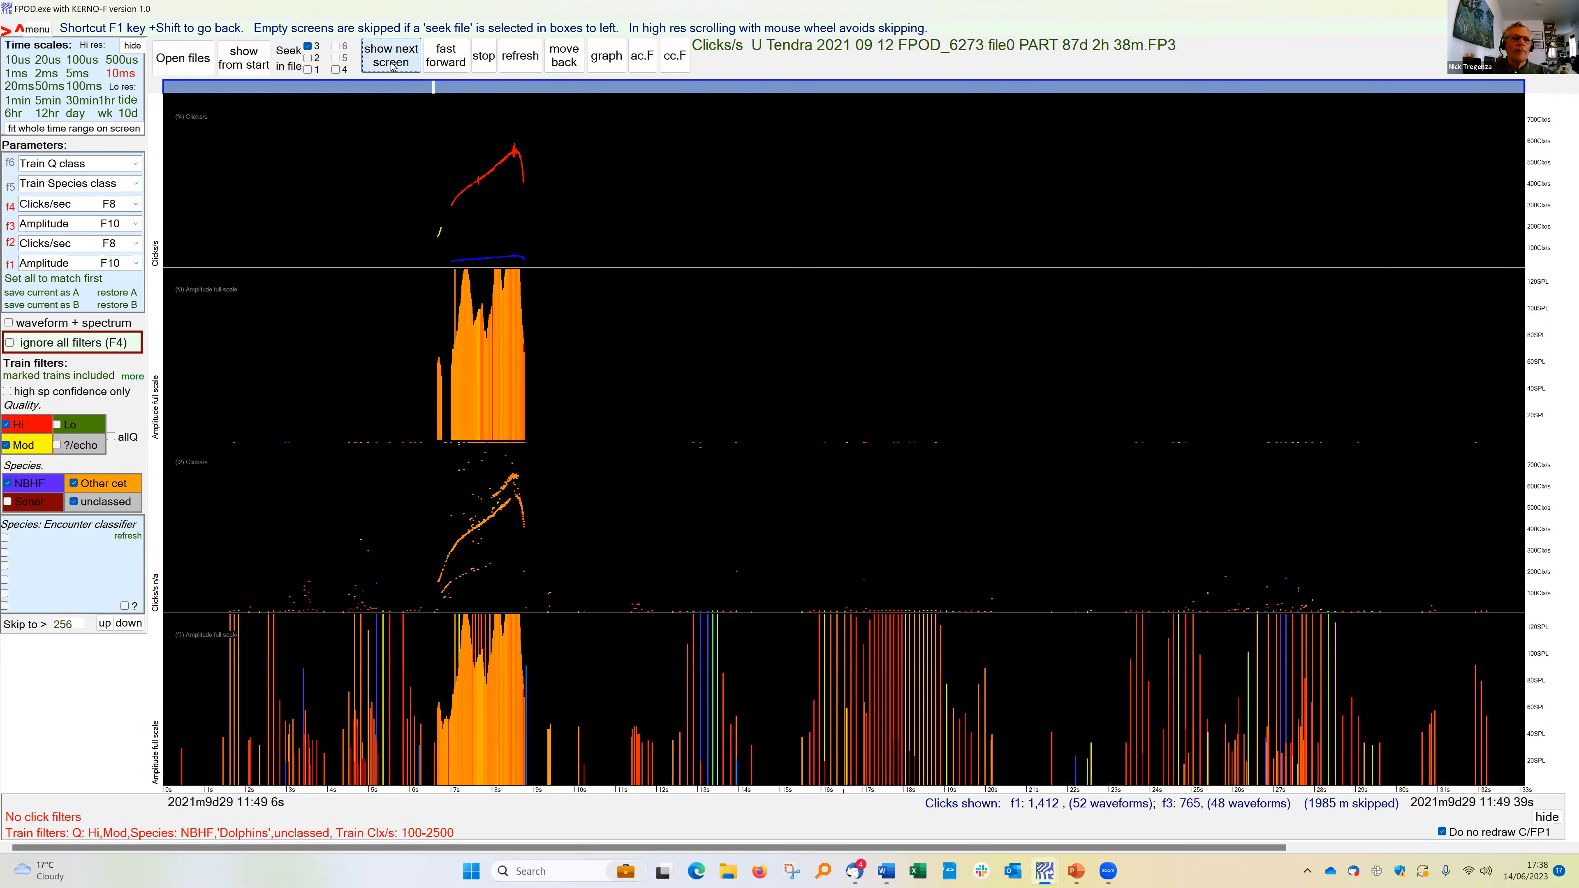
click(391, 62)
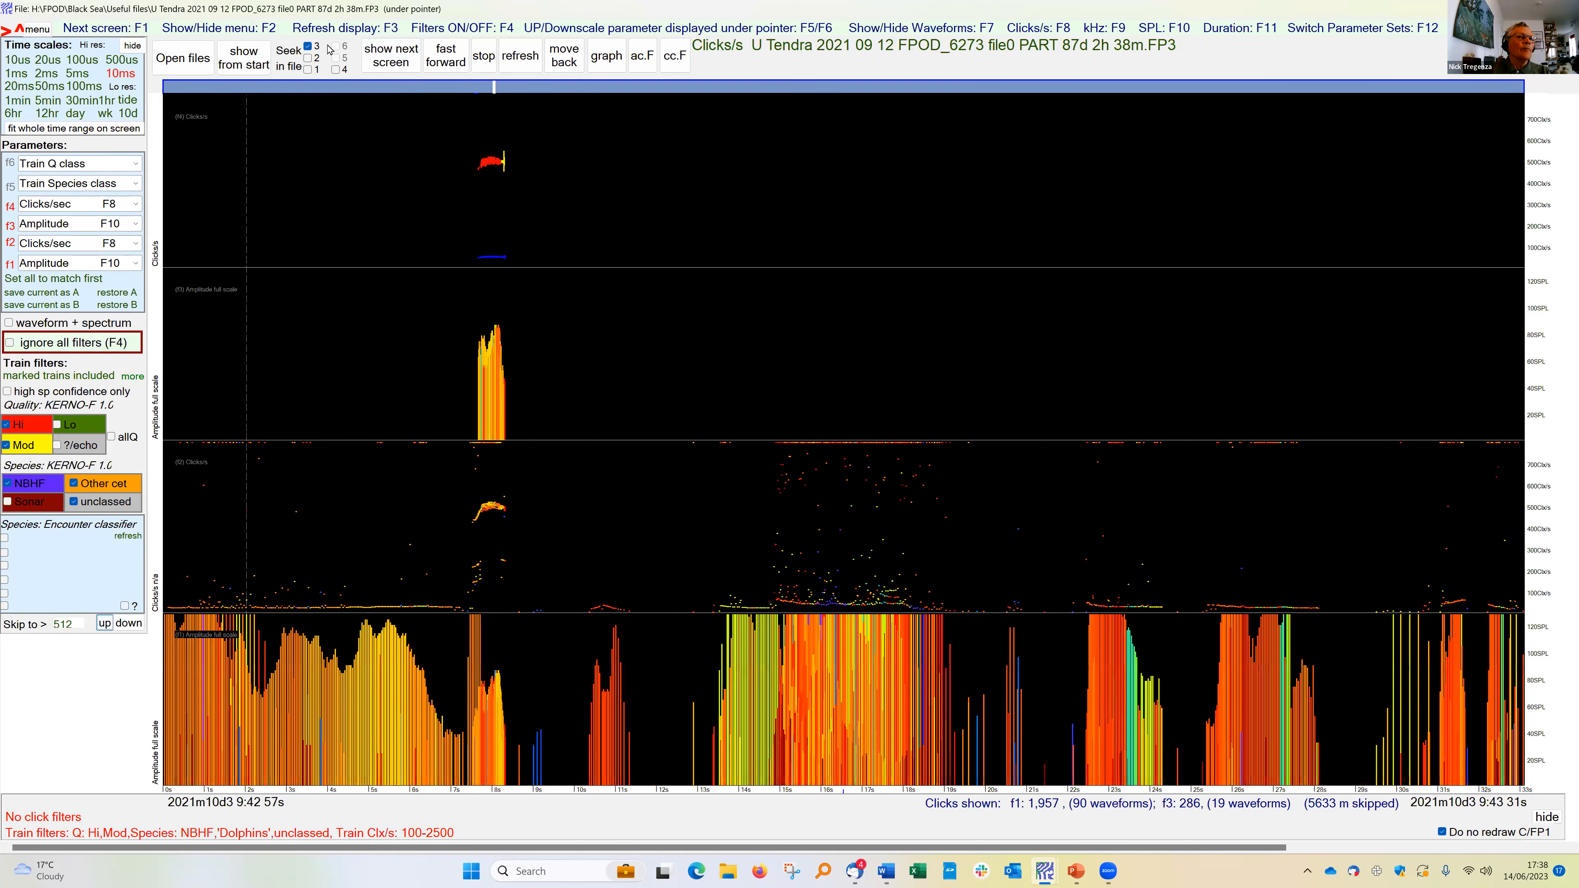
click(388, 58)
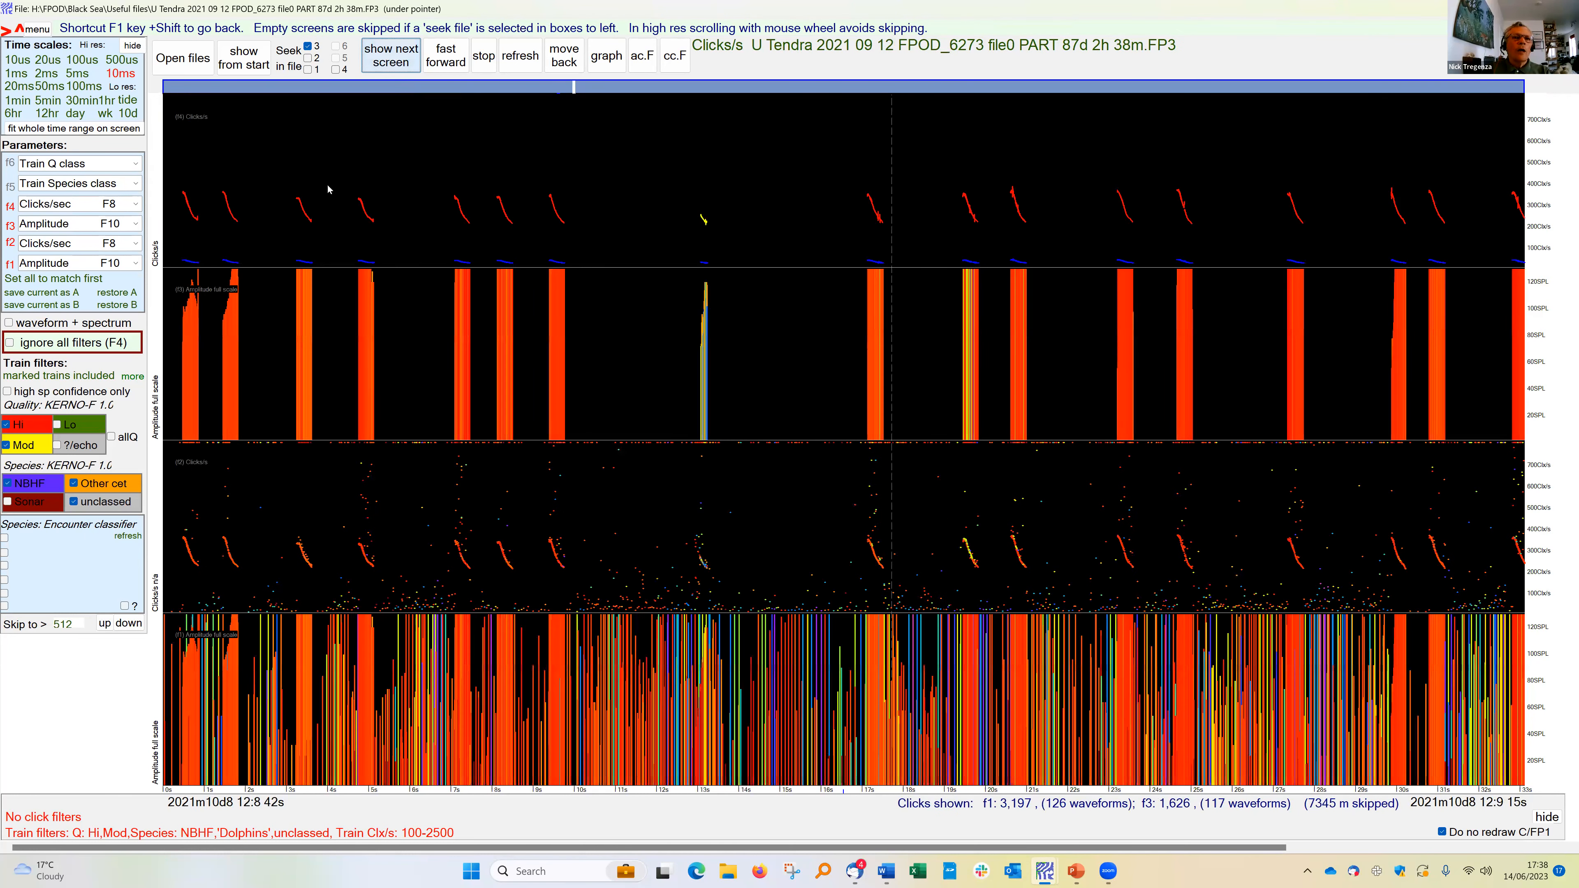
Reduce the amplitude magnification by two levels for the 8 October 2021 trains at 20 ms, and zoom in to view the repeated trains at 5 ms.
right_click(695, 155)
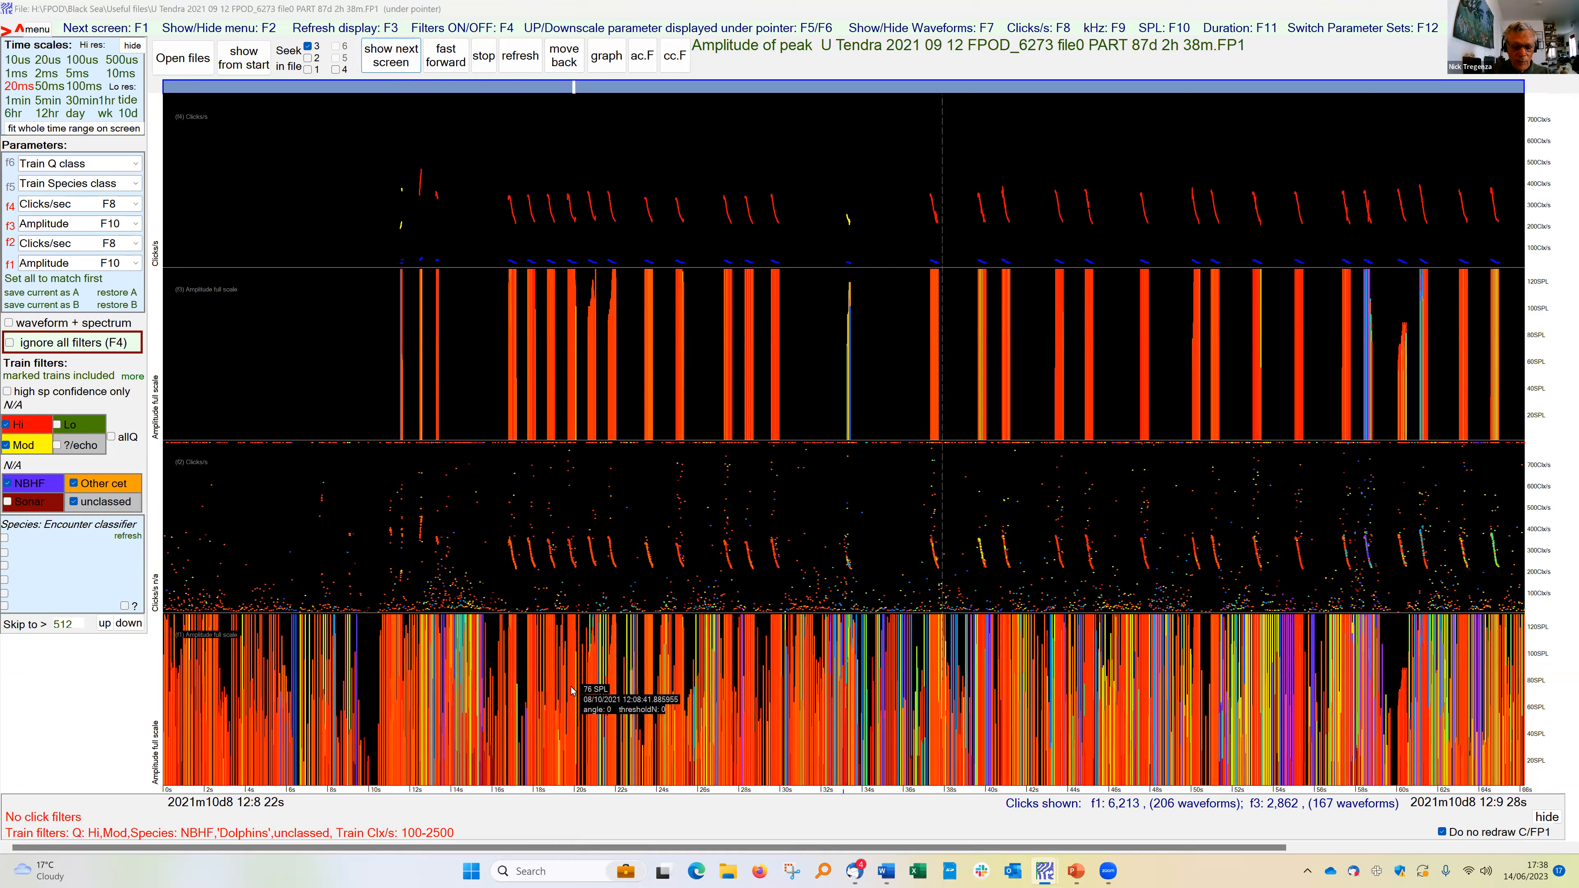
key(F6)
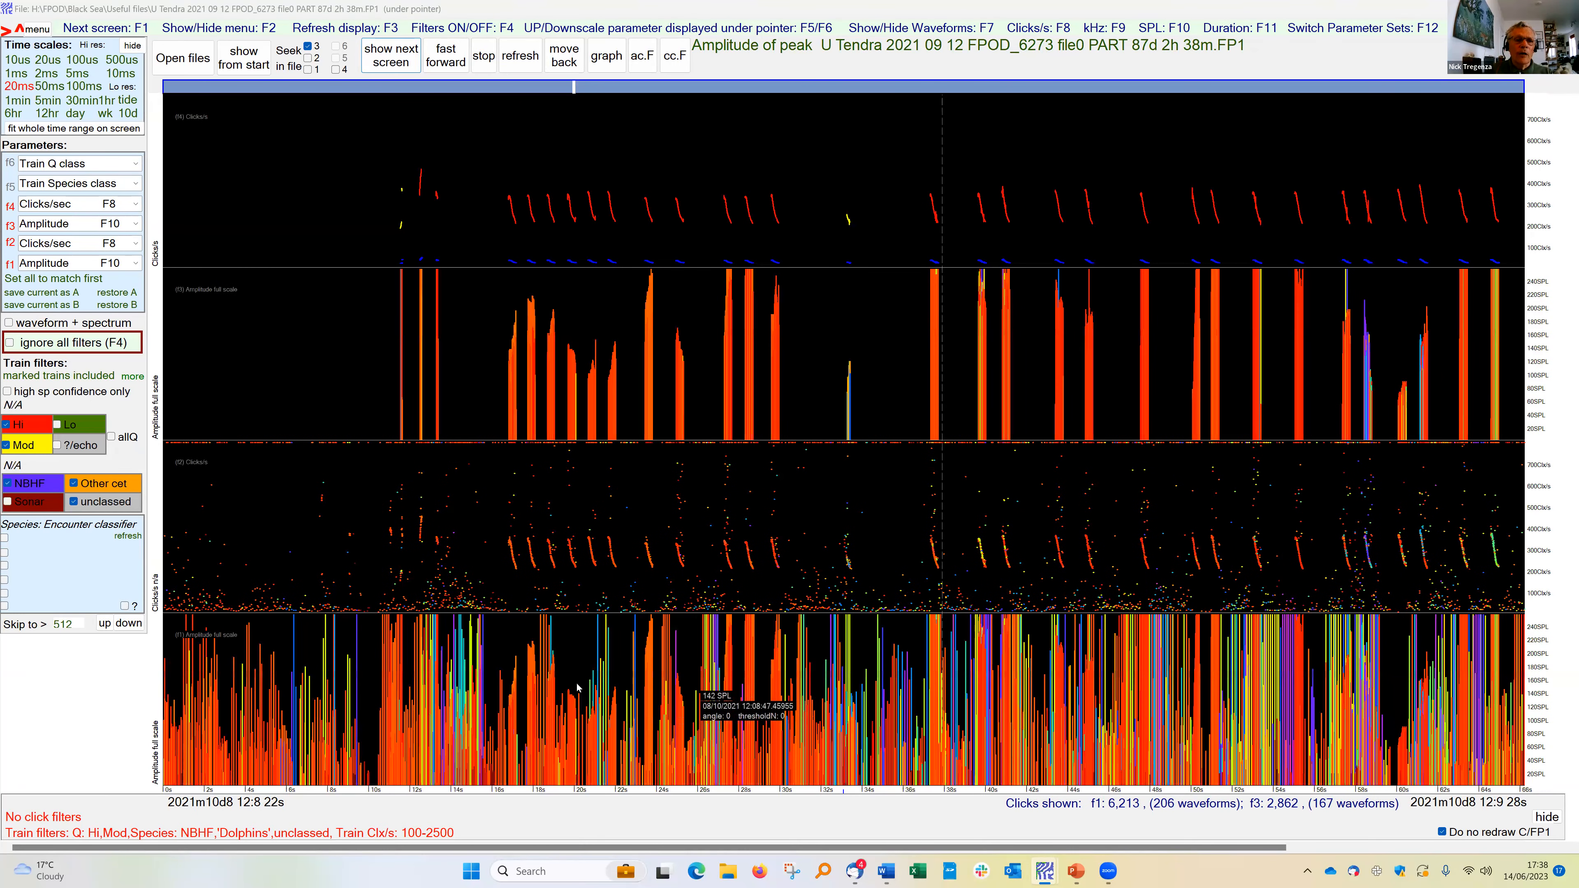
key(F6)
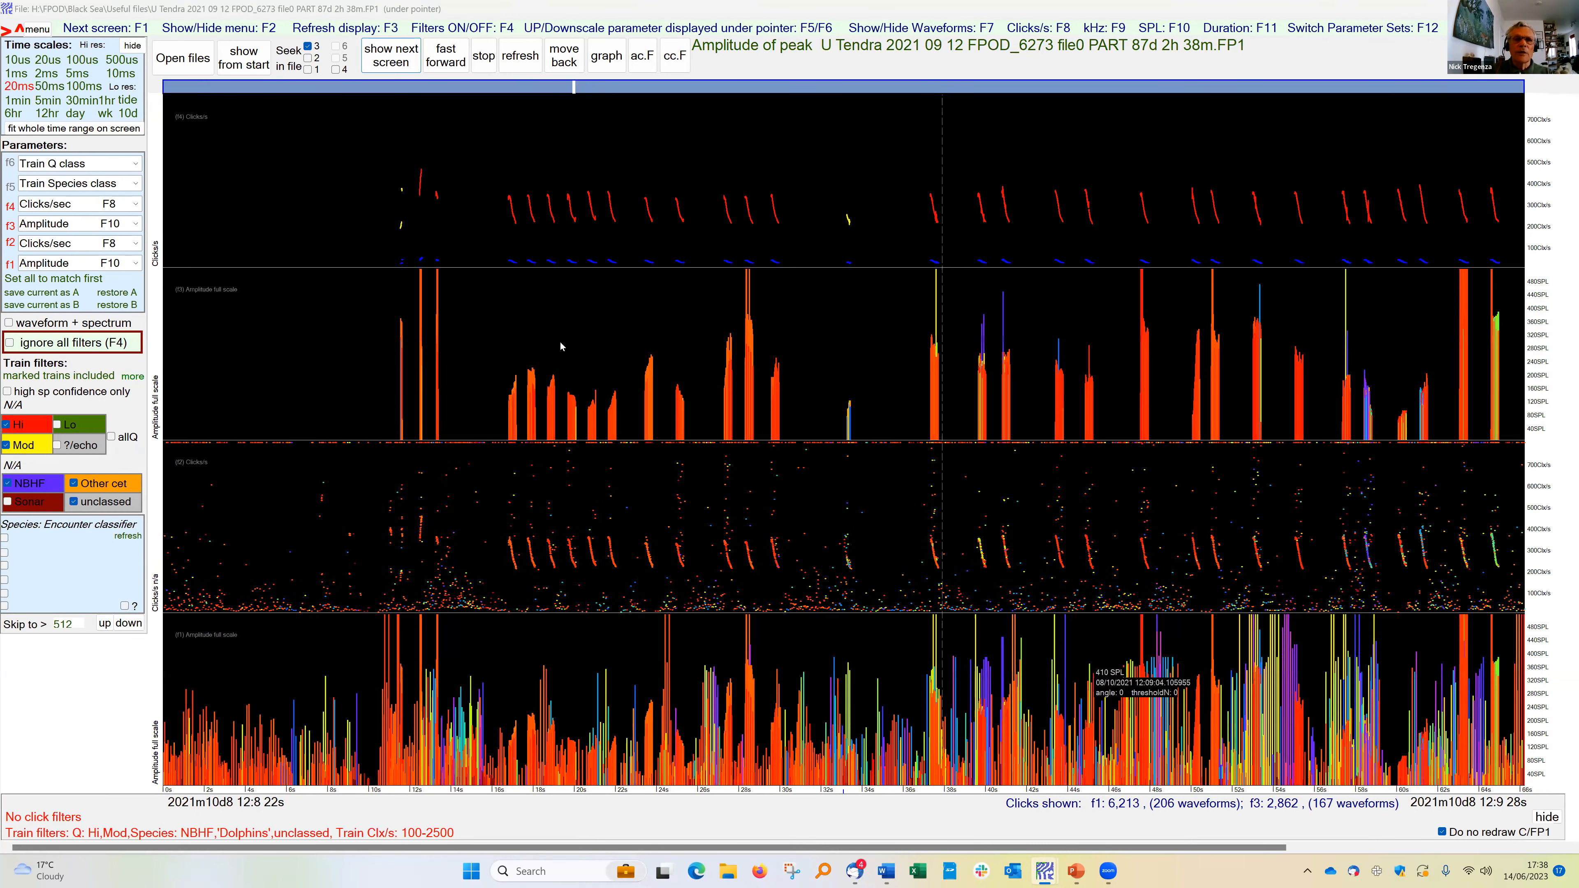
drag(539, 233, 674, 229)
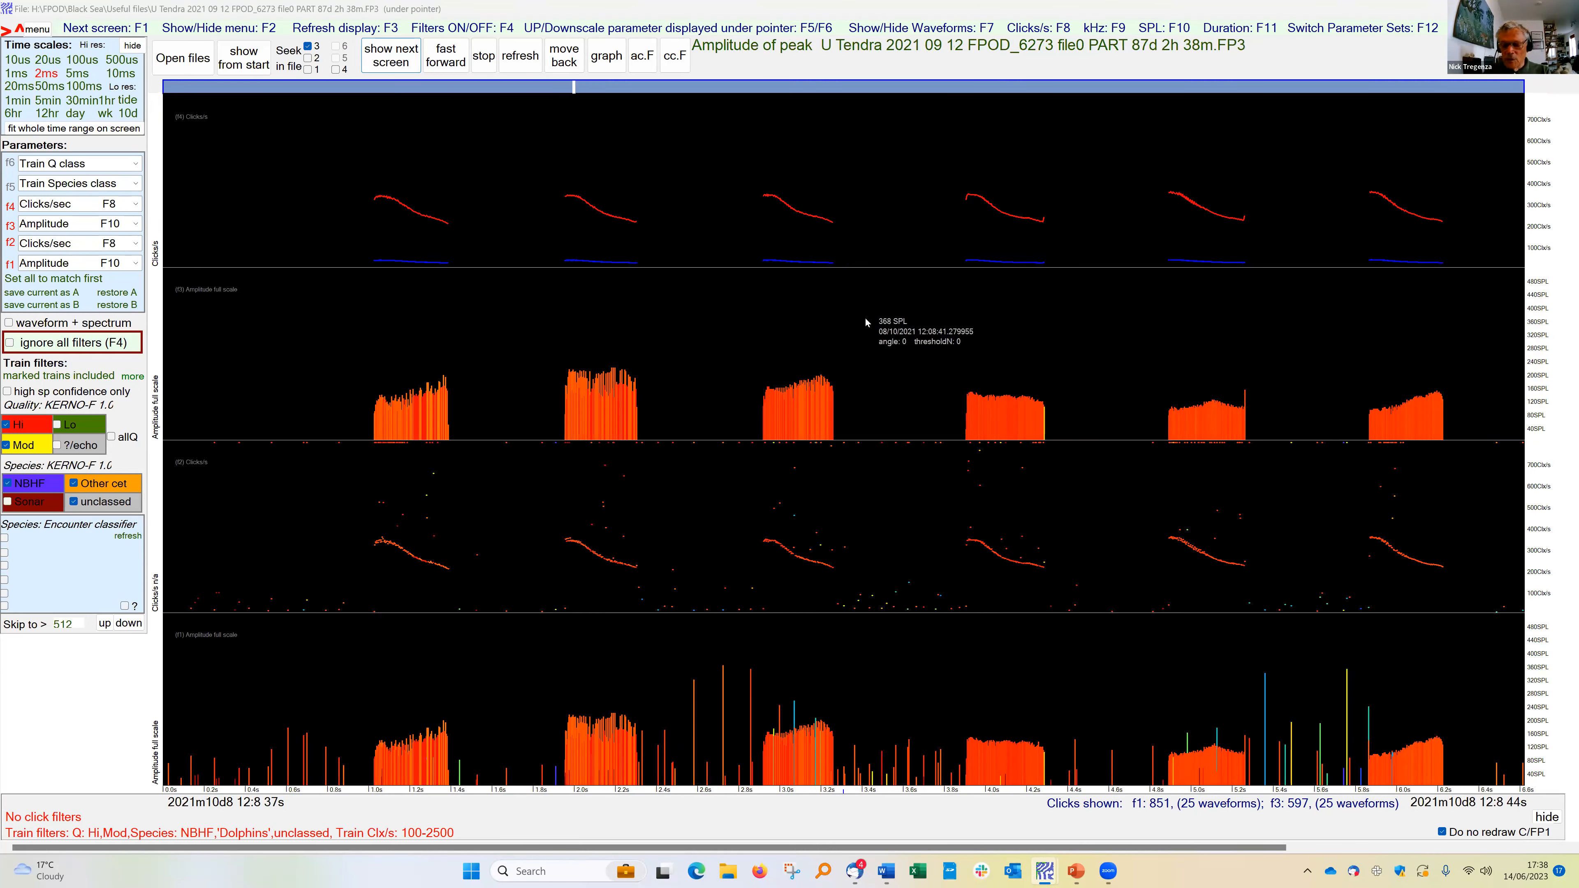
right_click(872, 301)
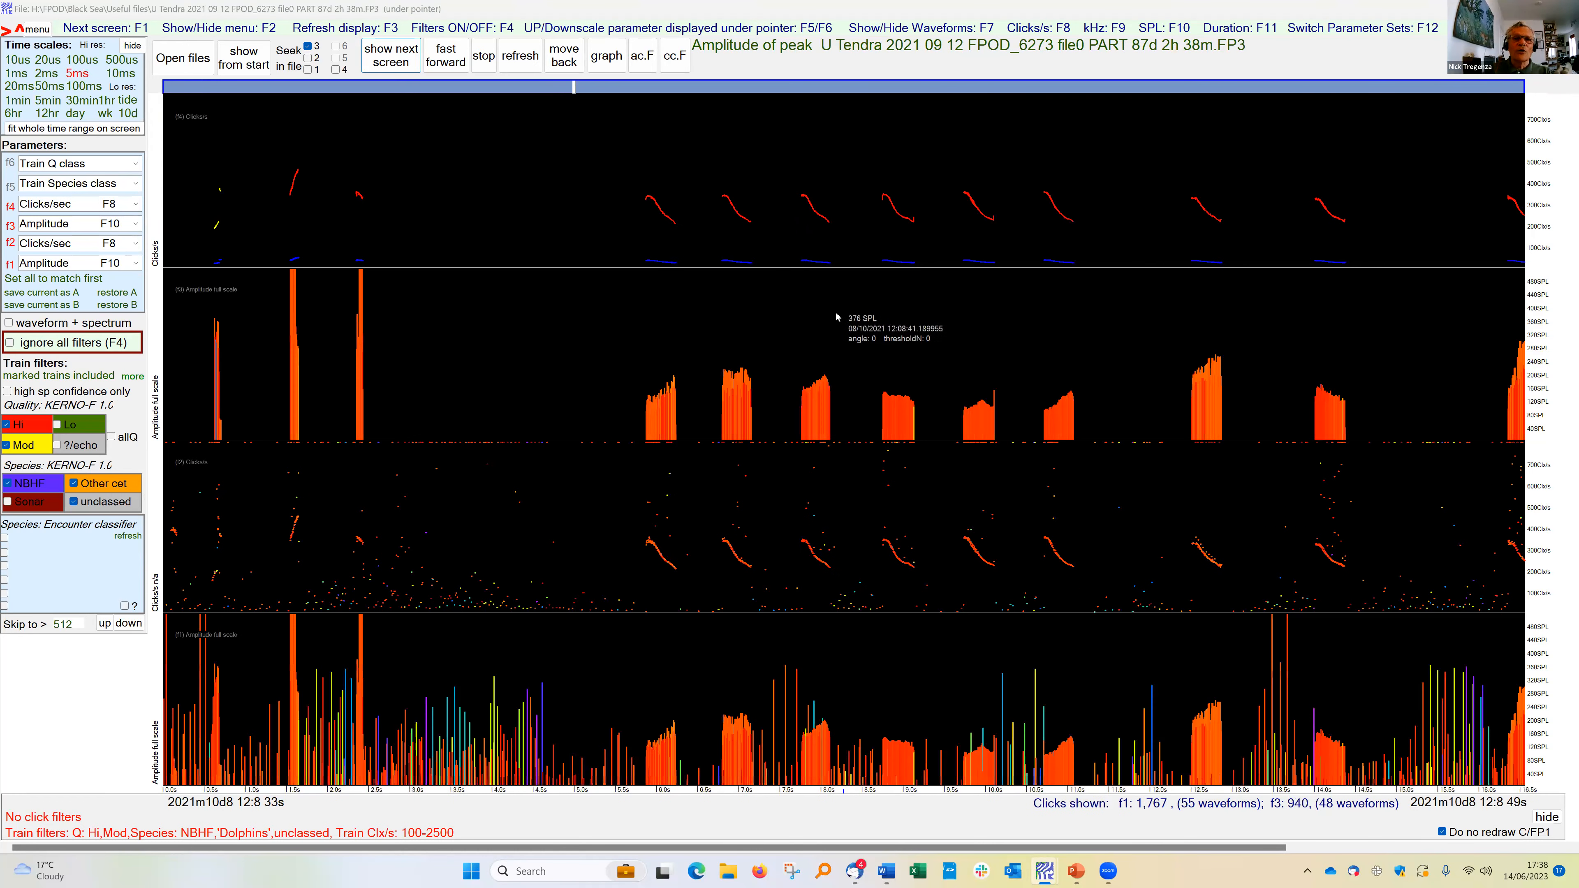
Graph the click duration and click rate of the 8 October 2021 trains at 10 ms, and return to the train display at 20 ms.
right_click(838, 314)
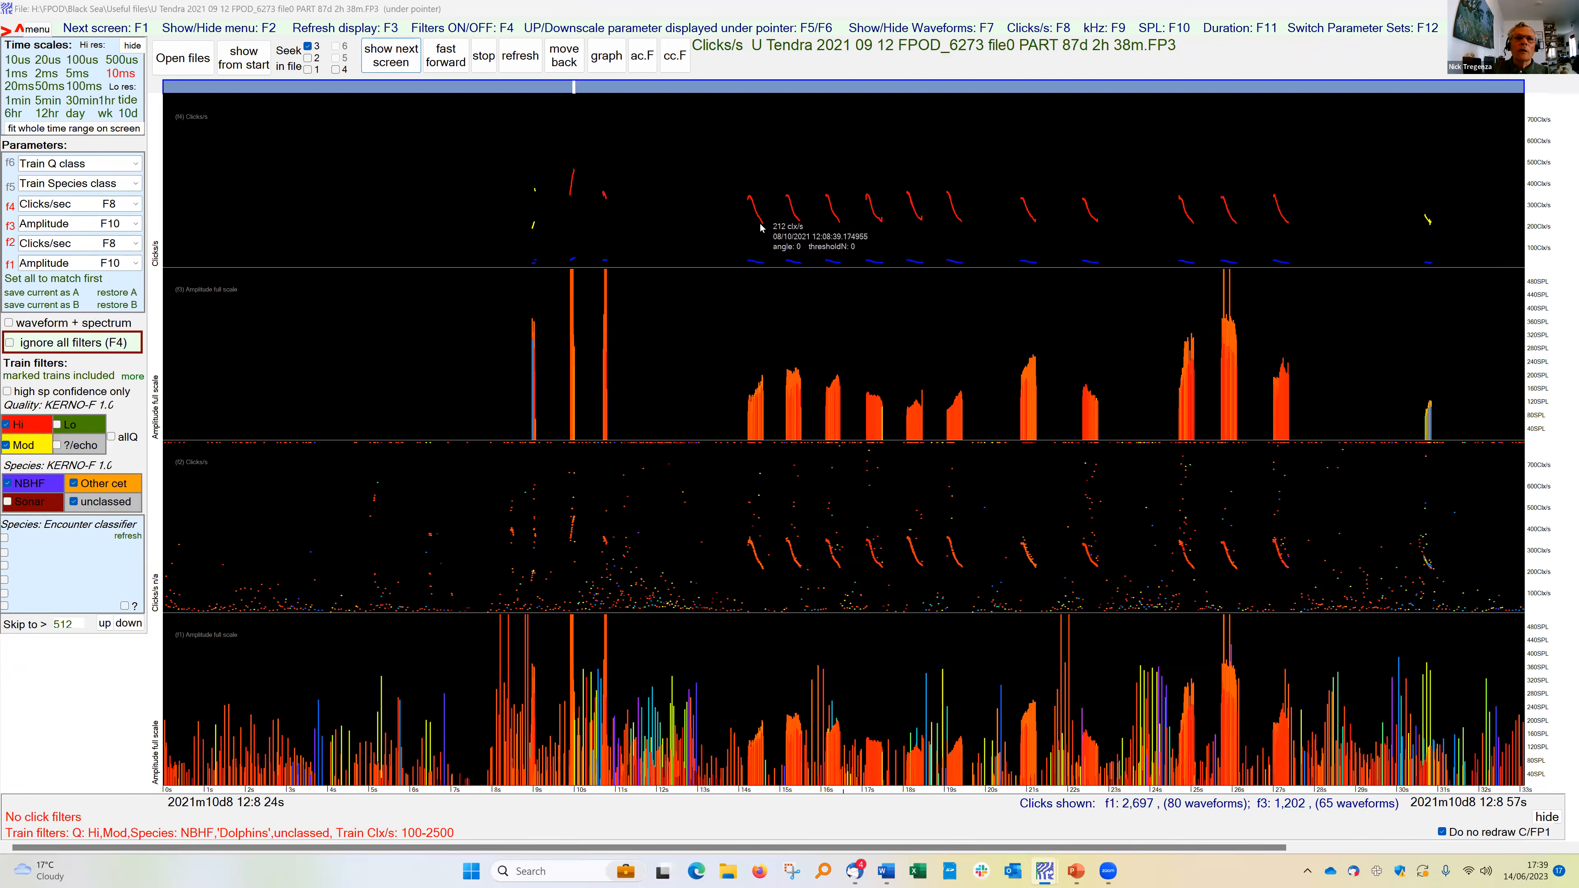
click(606, 57)
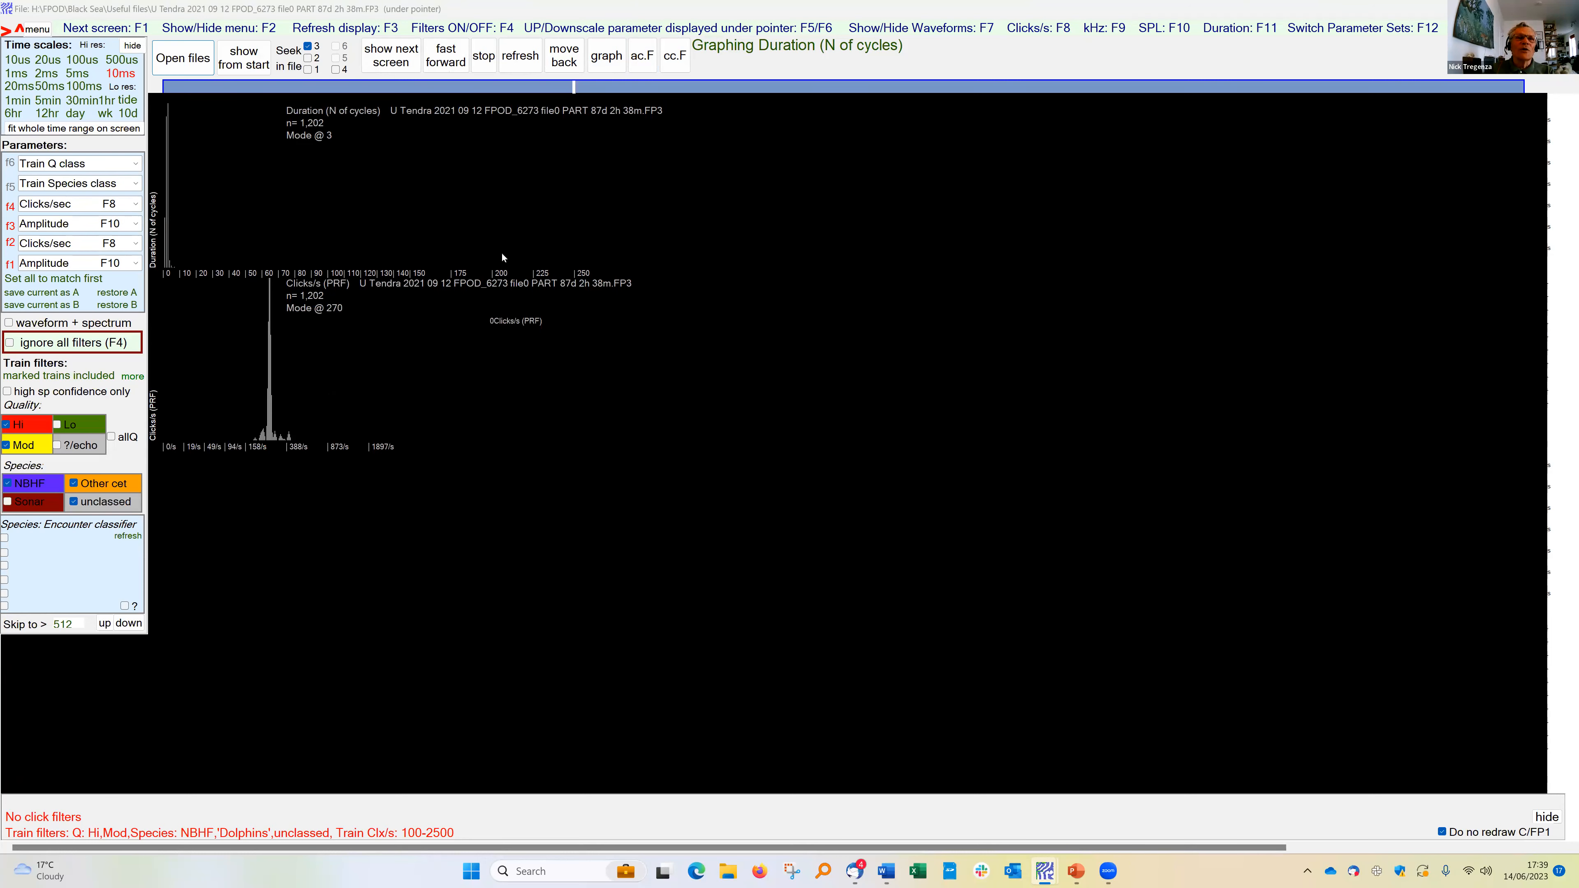
click(509, 62)
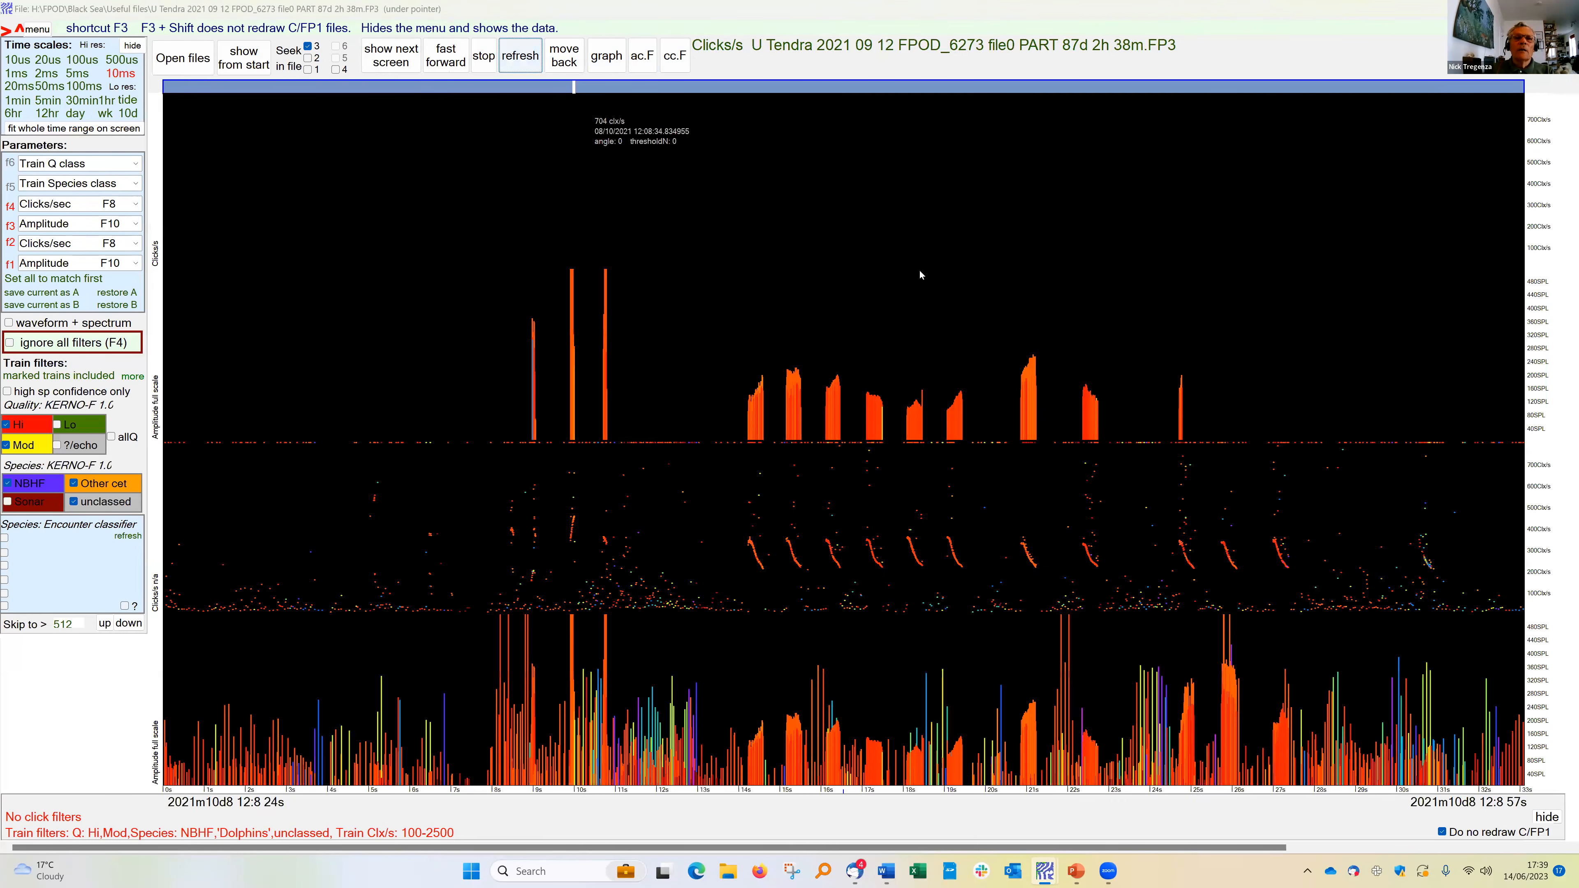
right_click(937, 187)
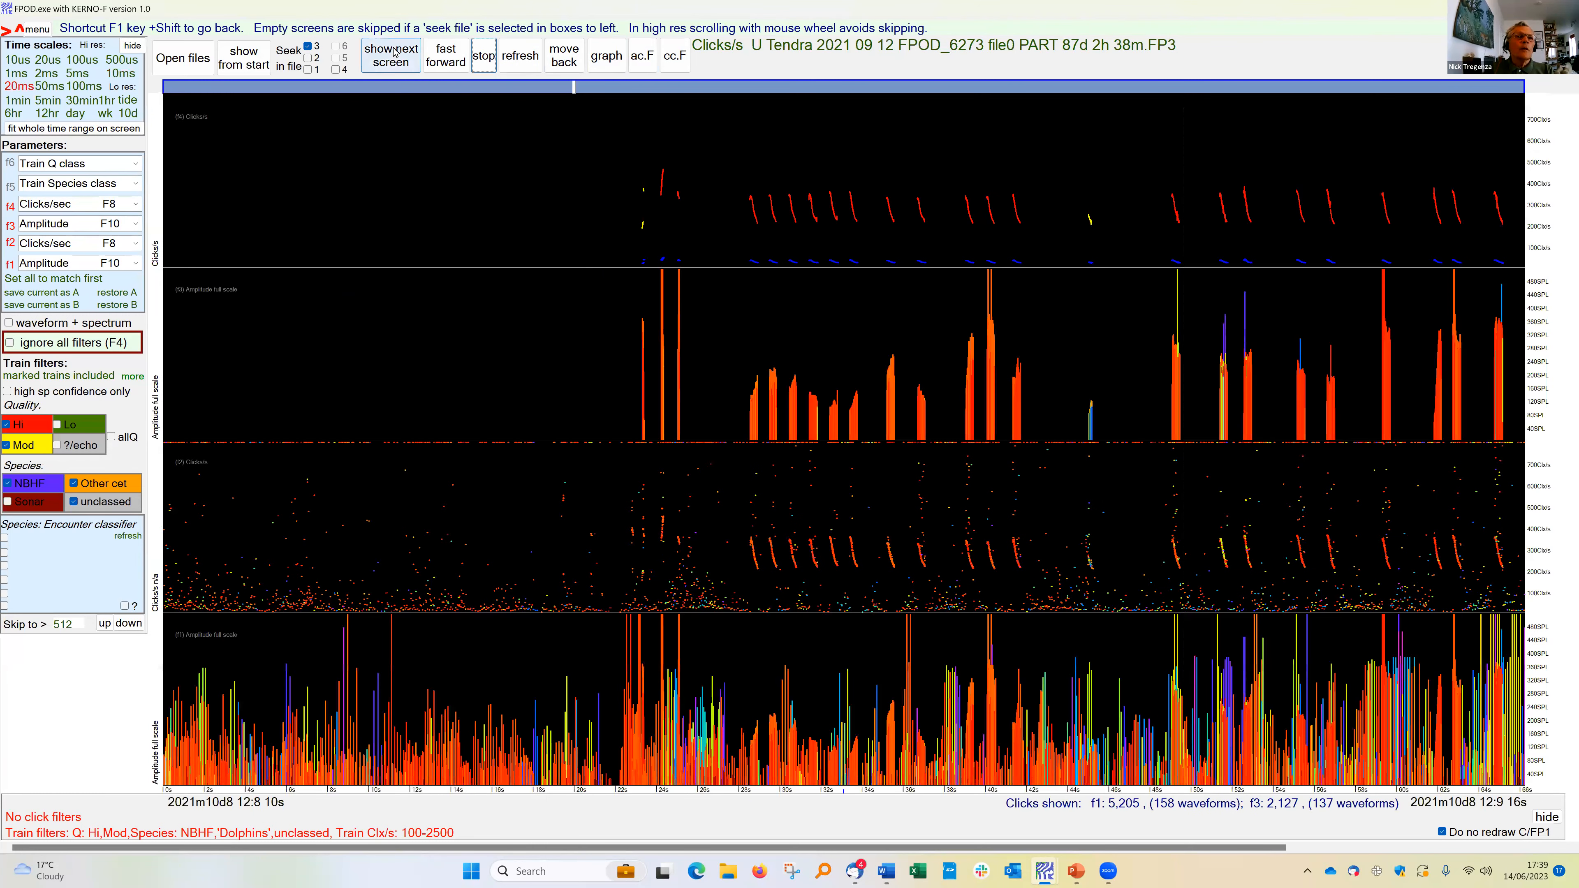
Step through the next five screens at 20 ms to reach the repeated trains of 3 November 2021 at 09:25.
click(386, 64)
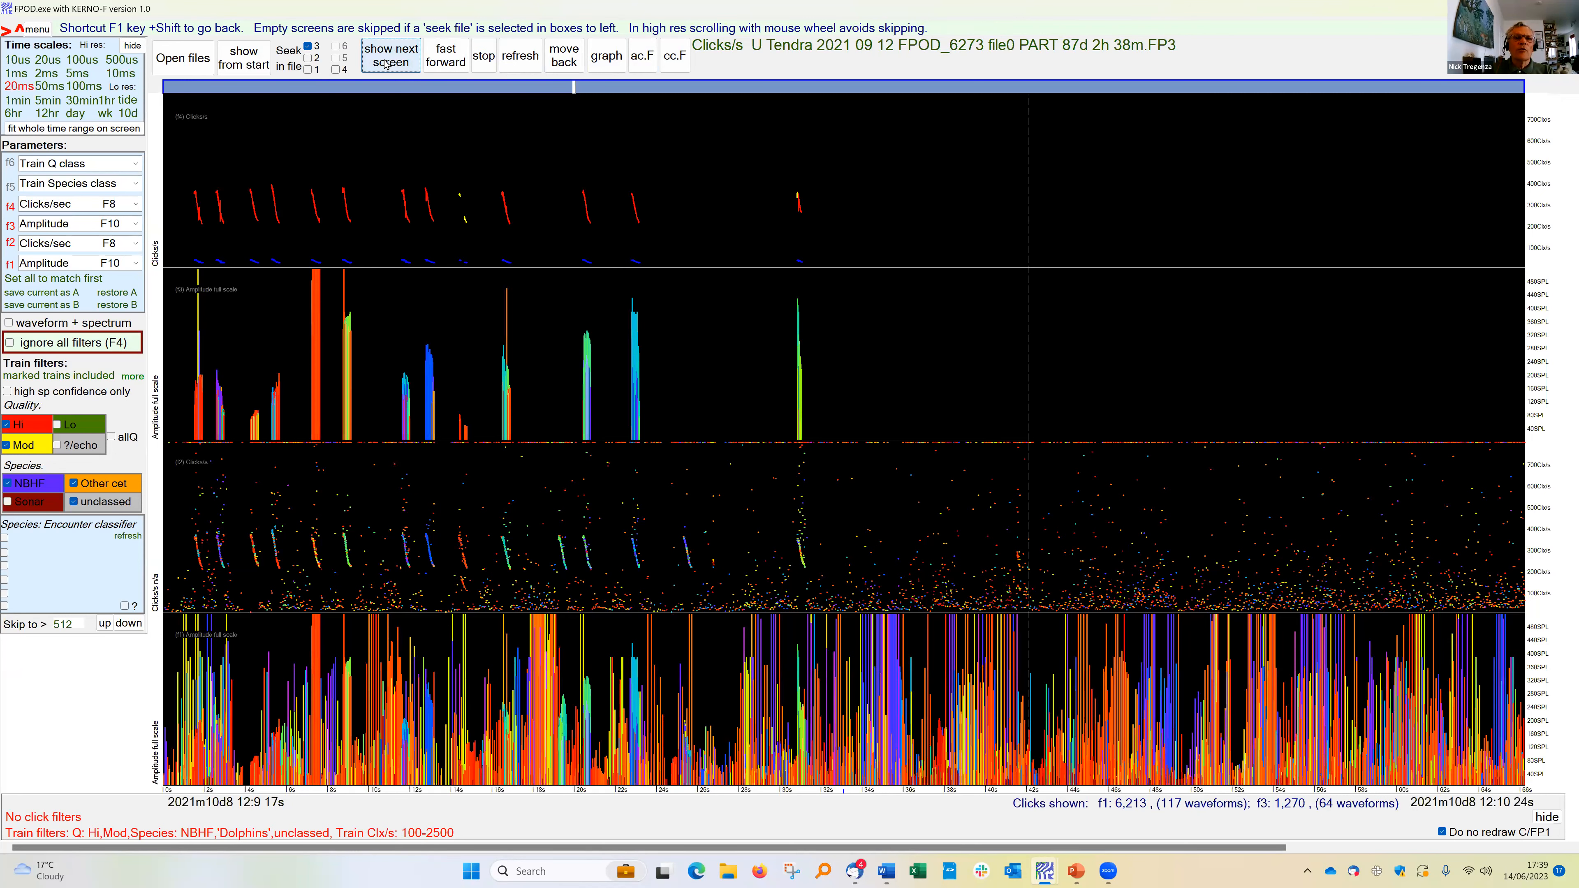
click(386, 64)
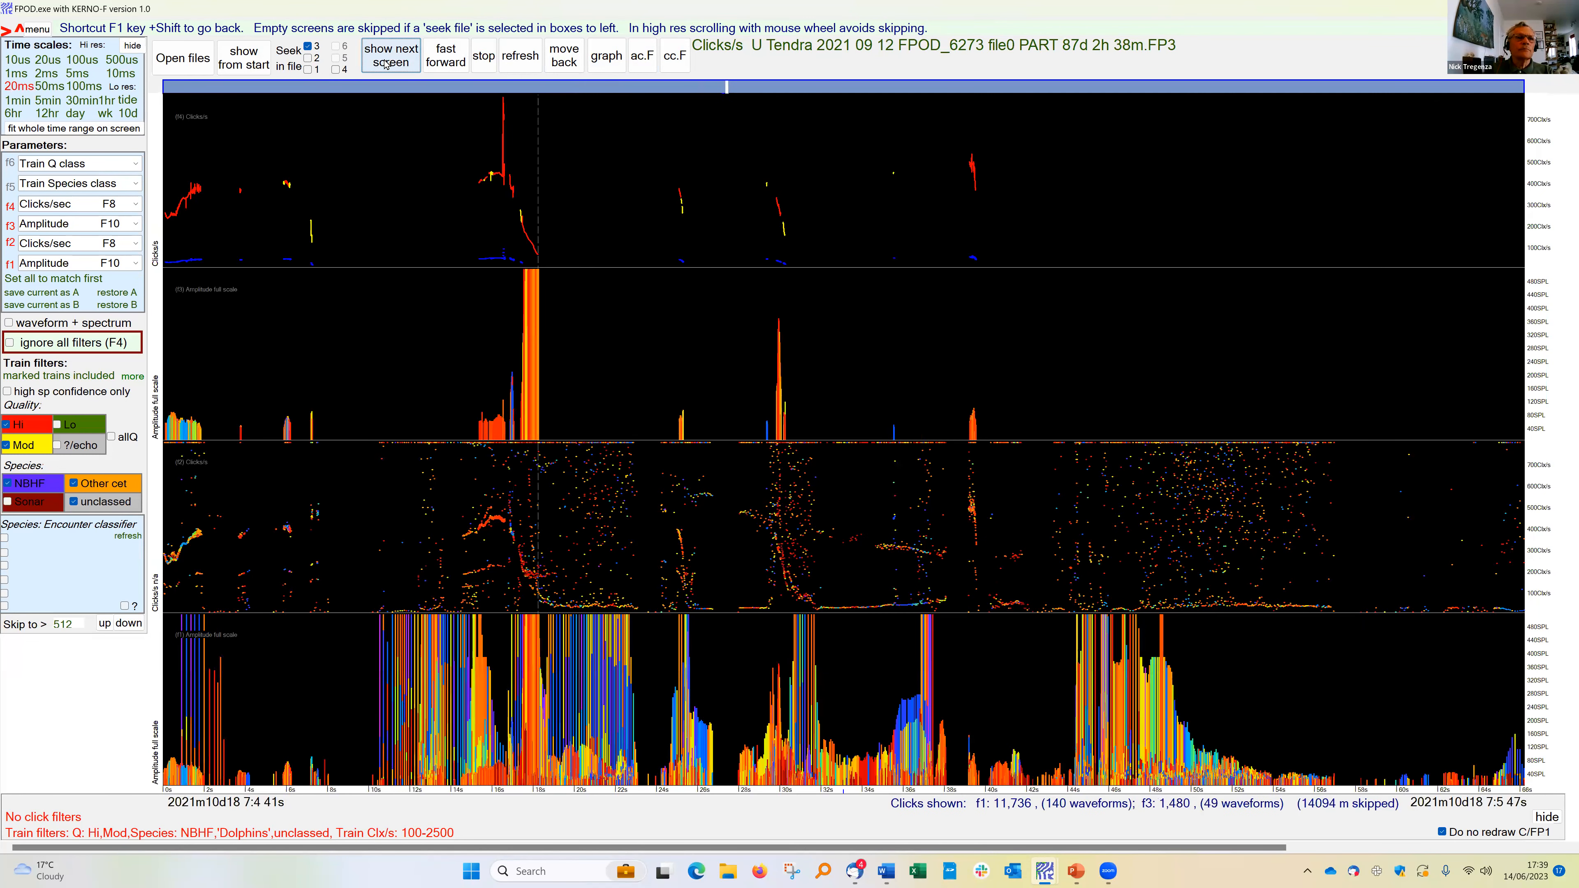
click(386, 64)
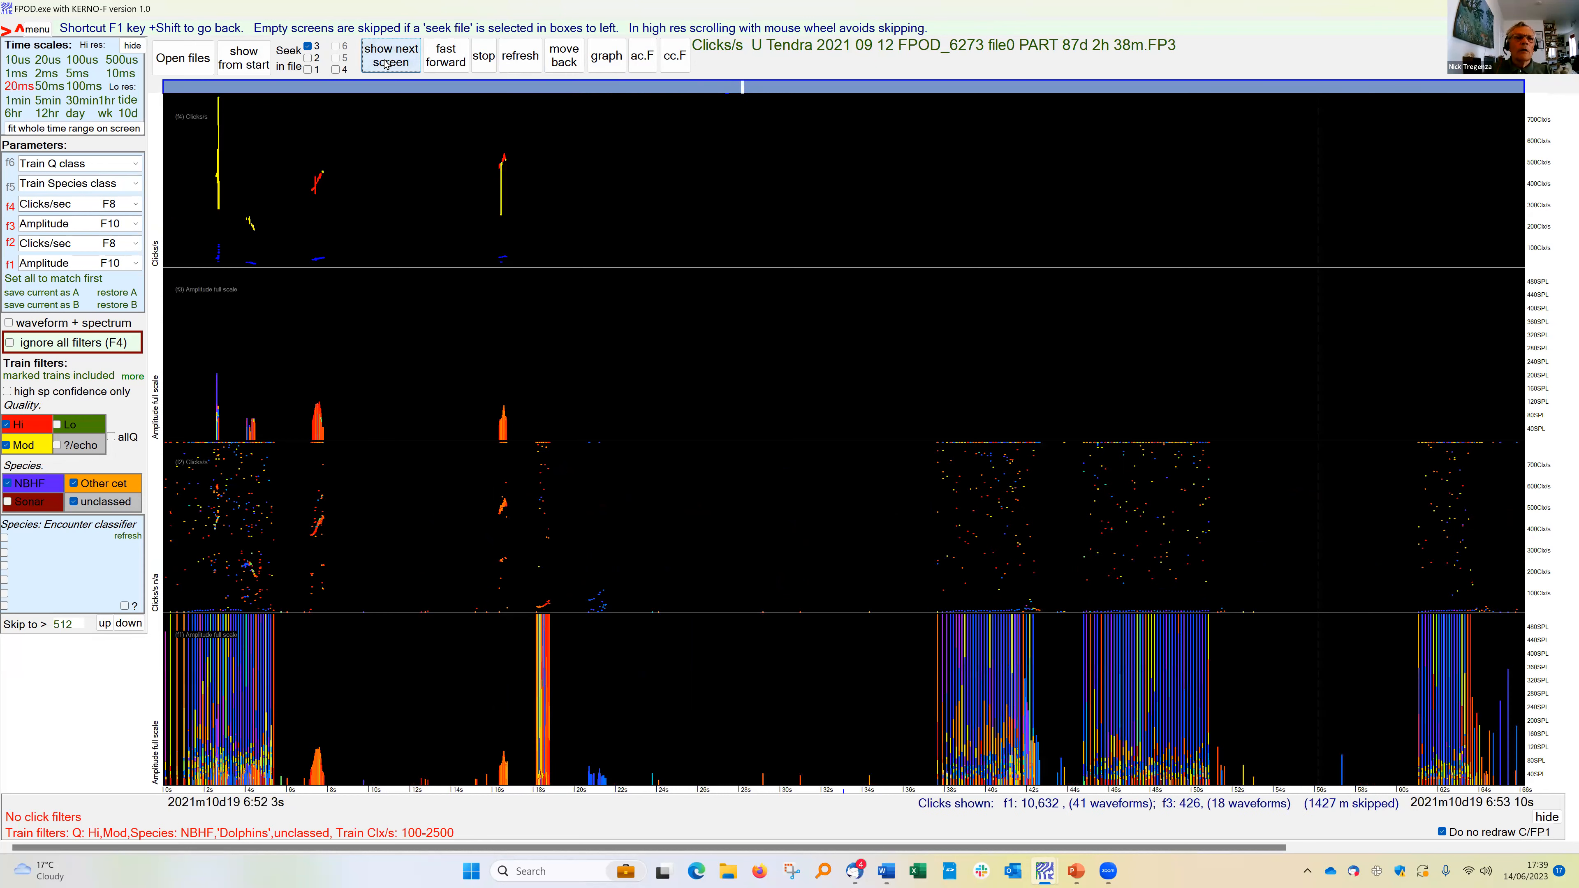
click(386, 64)
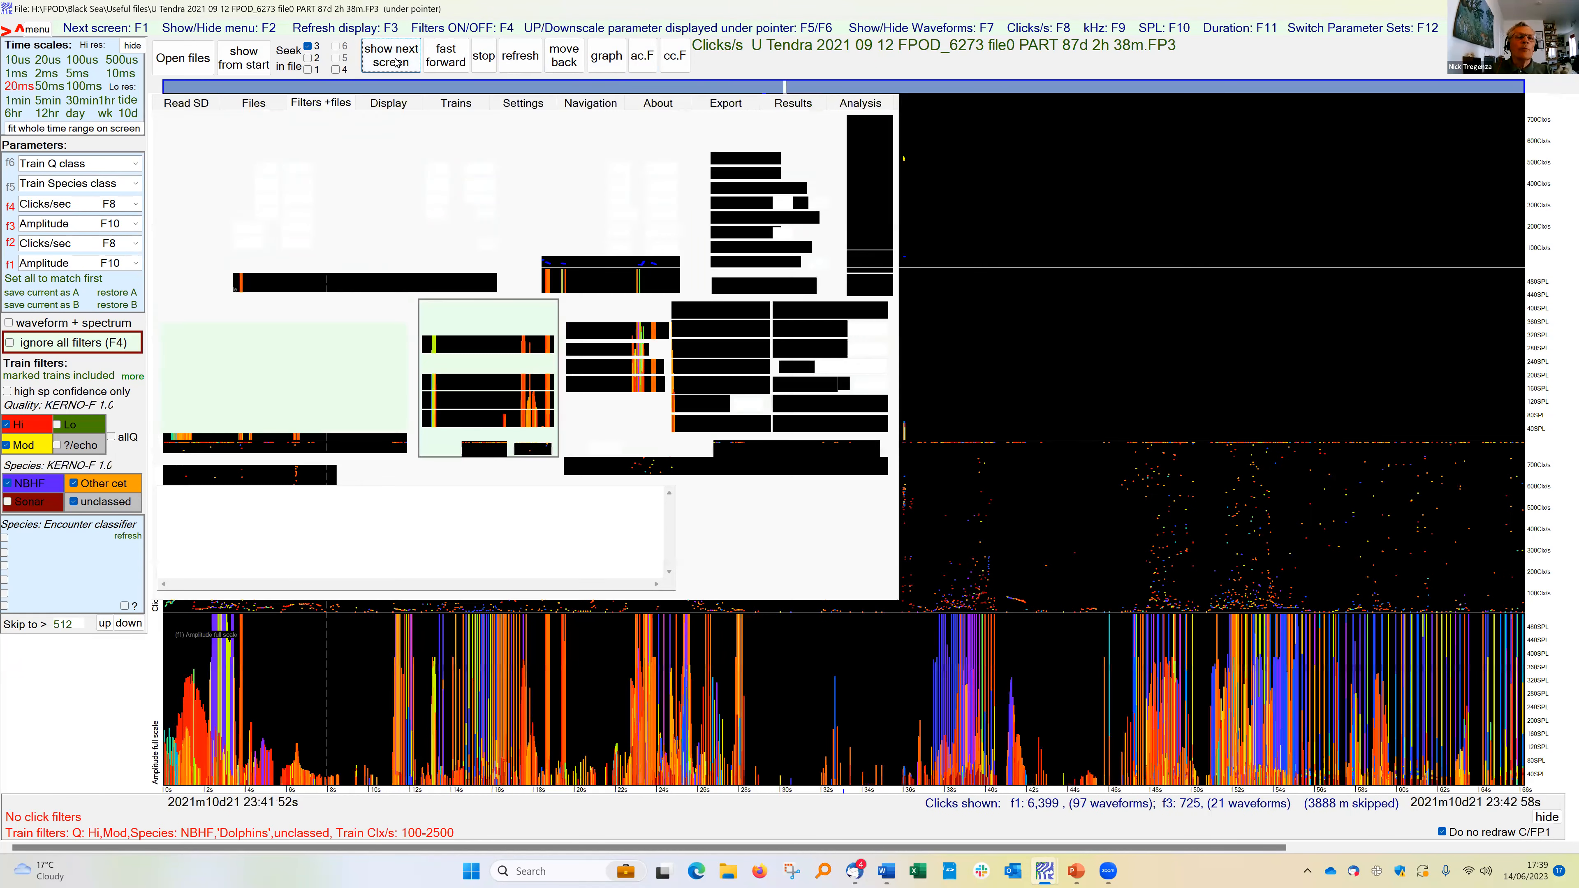
click(393, 62)
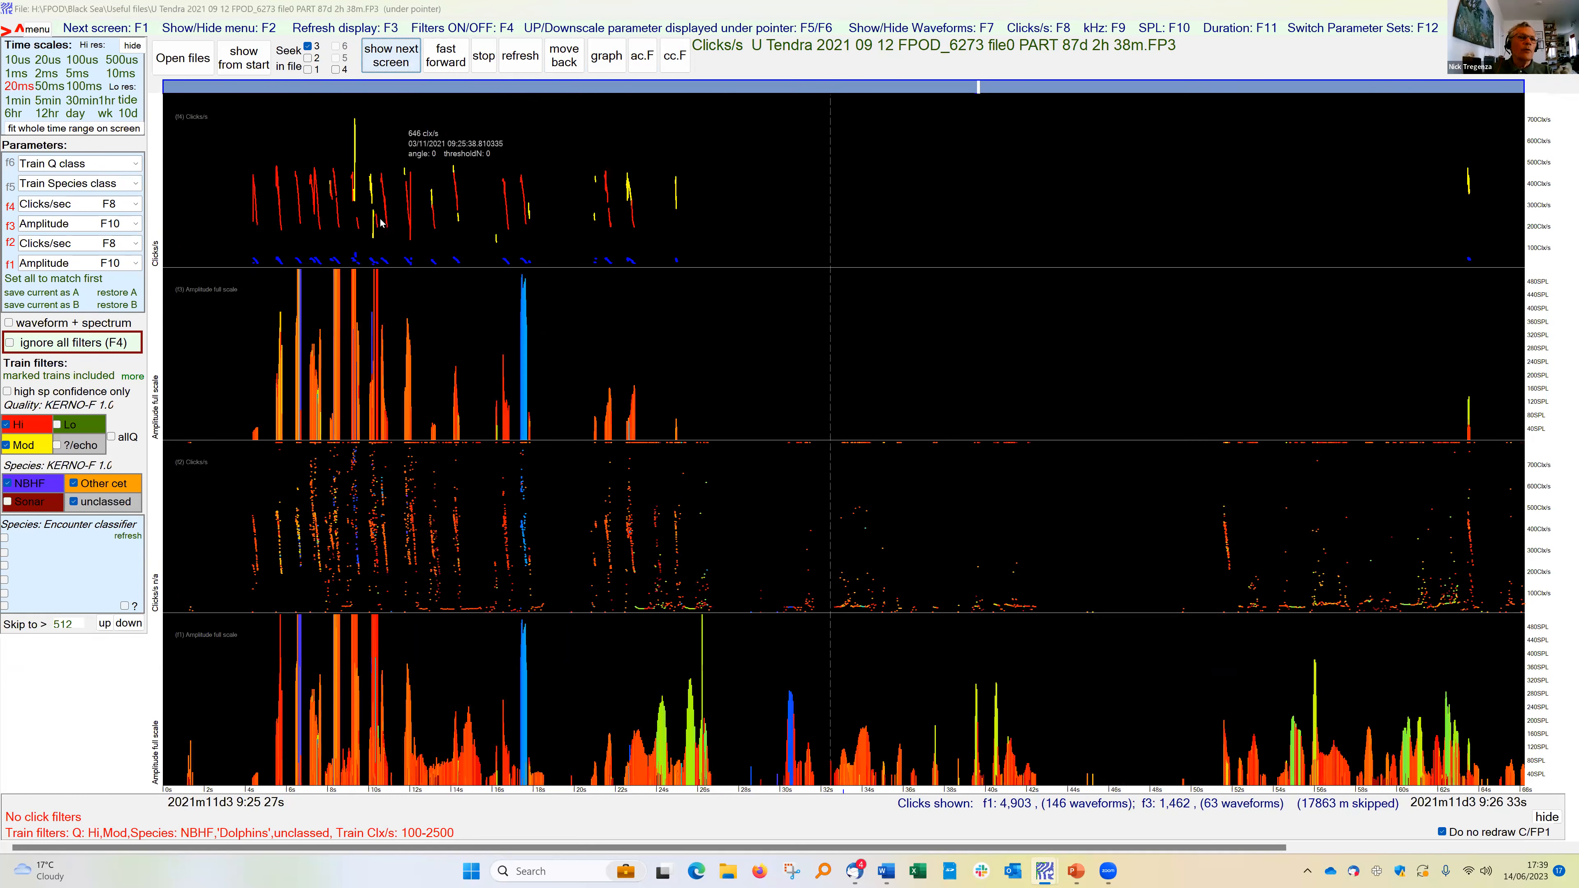
Examine the 3 November 2021 trains at 10 ms, and step through matching screens at 20 ms to 9 November 2021 at 22:11.
click(490, 218)
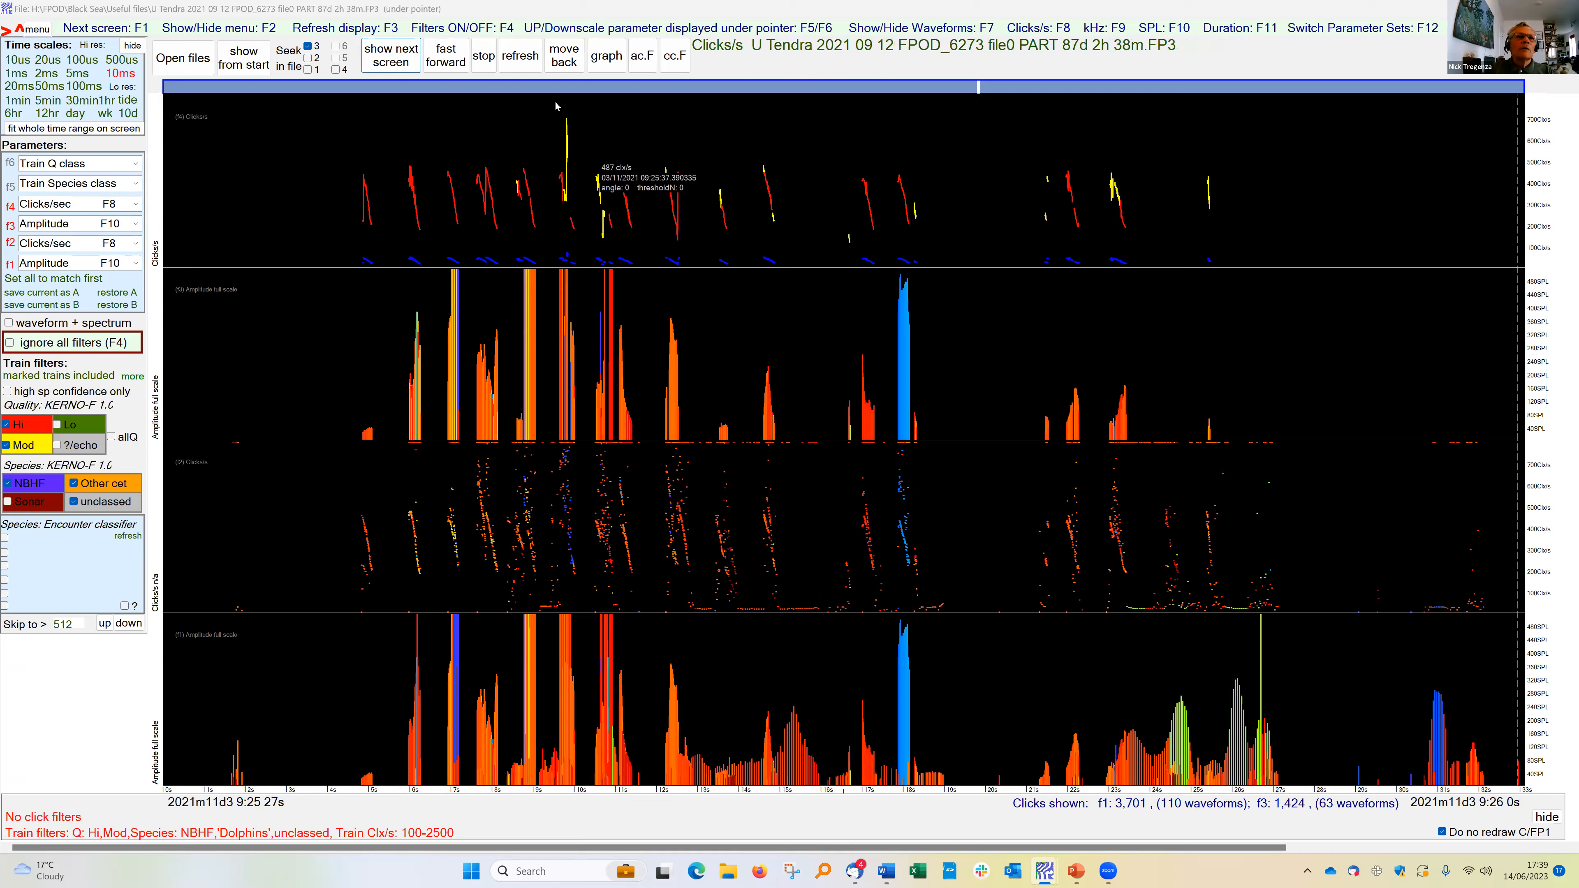
right_click(331, 99)
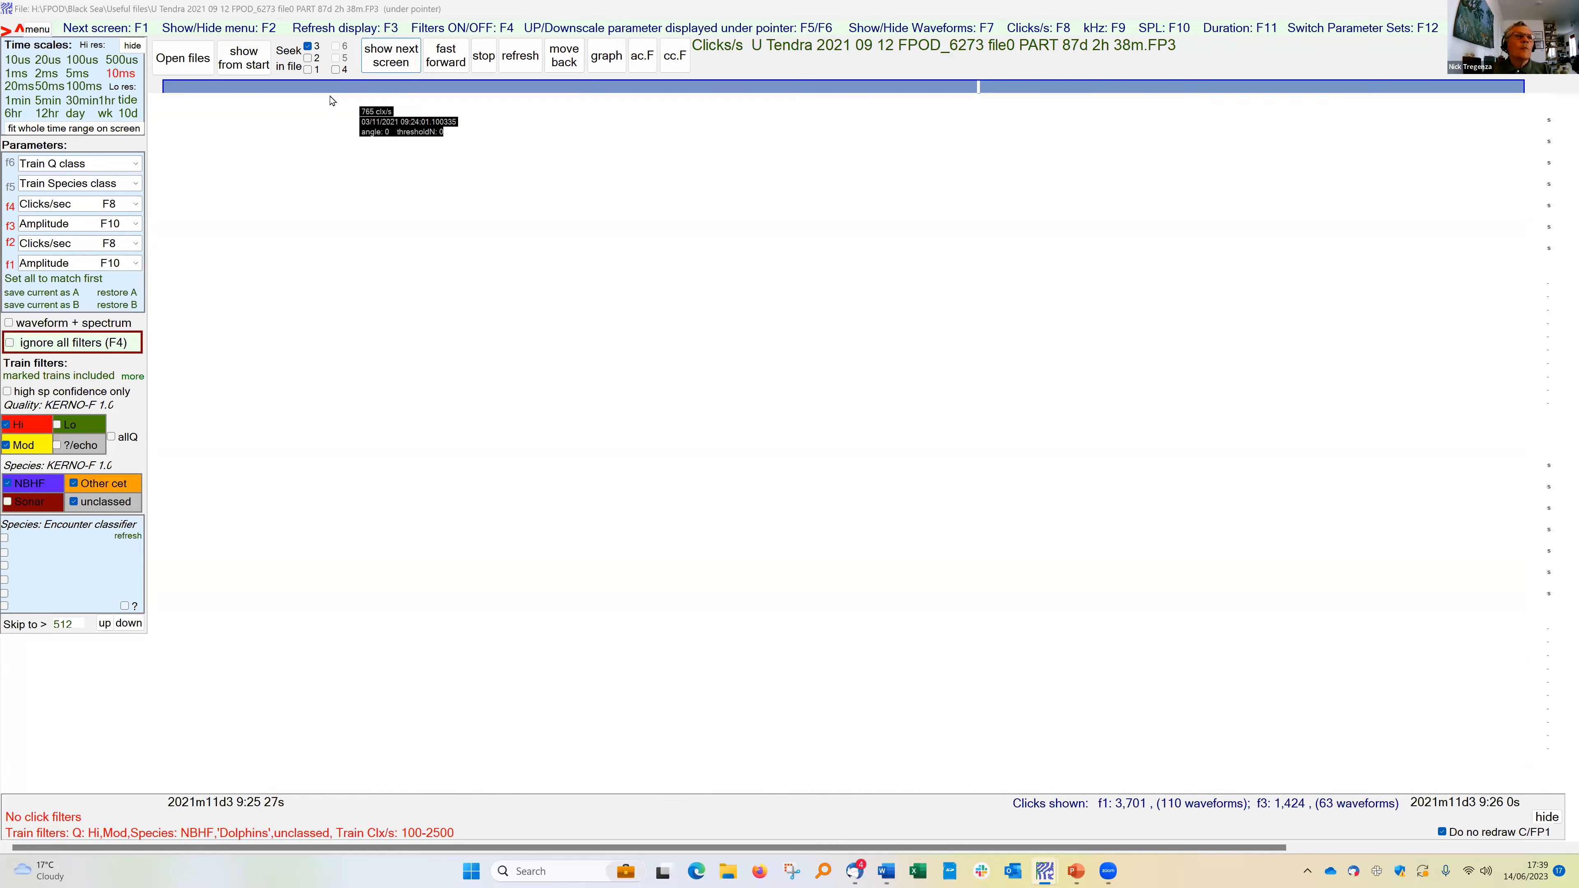
click(392, 61)
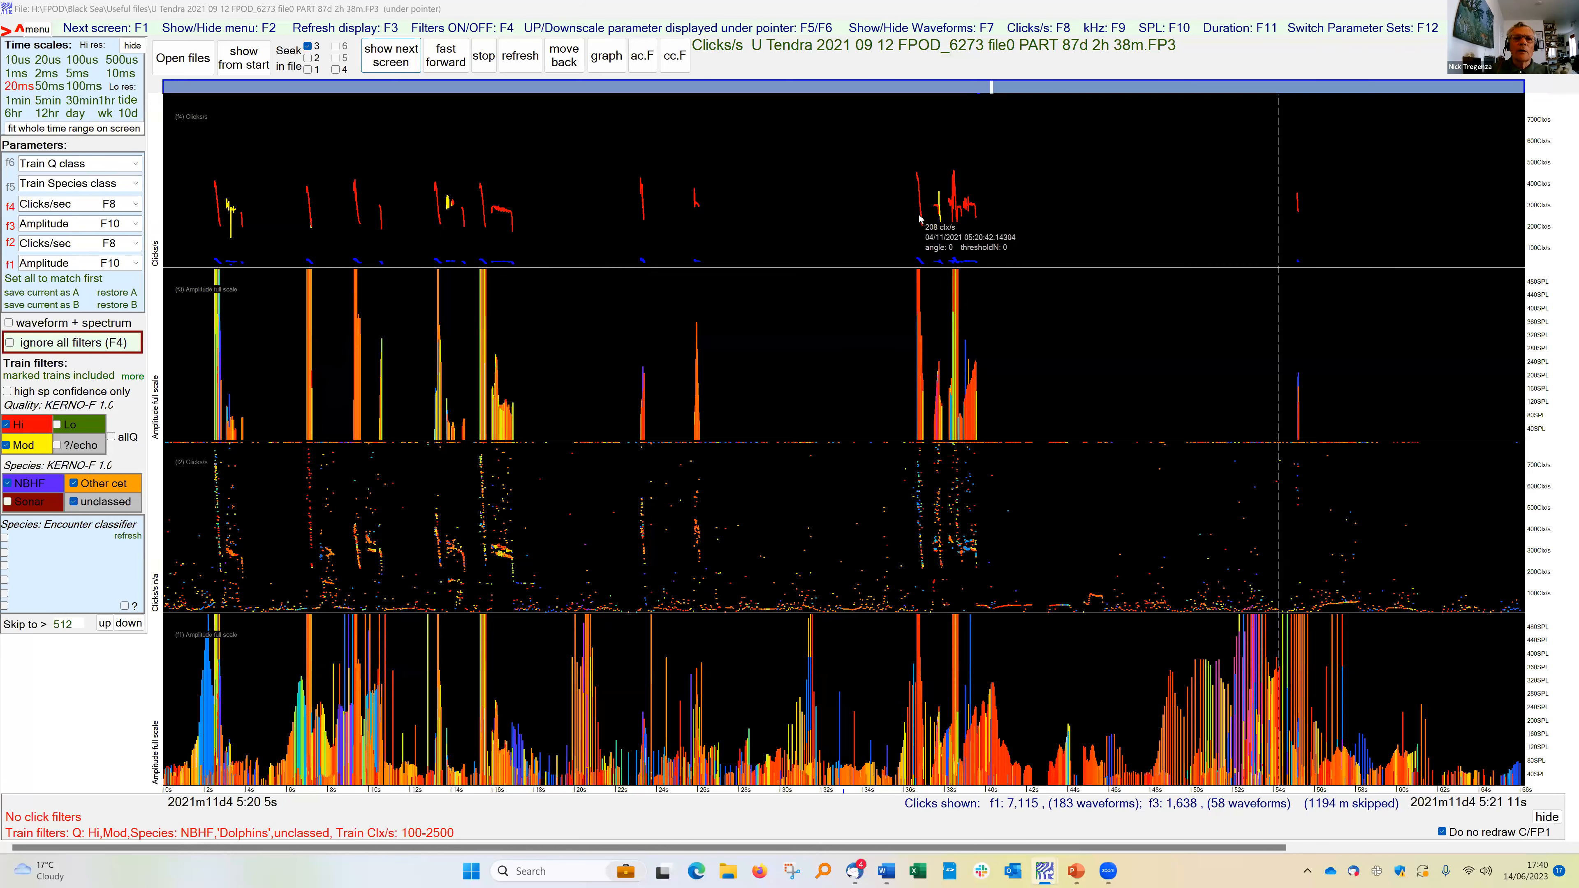
click(391, 62)
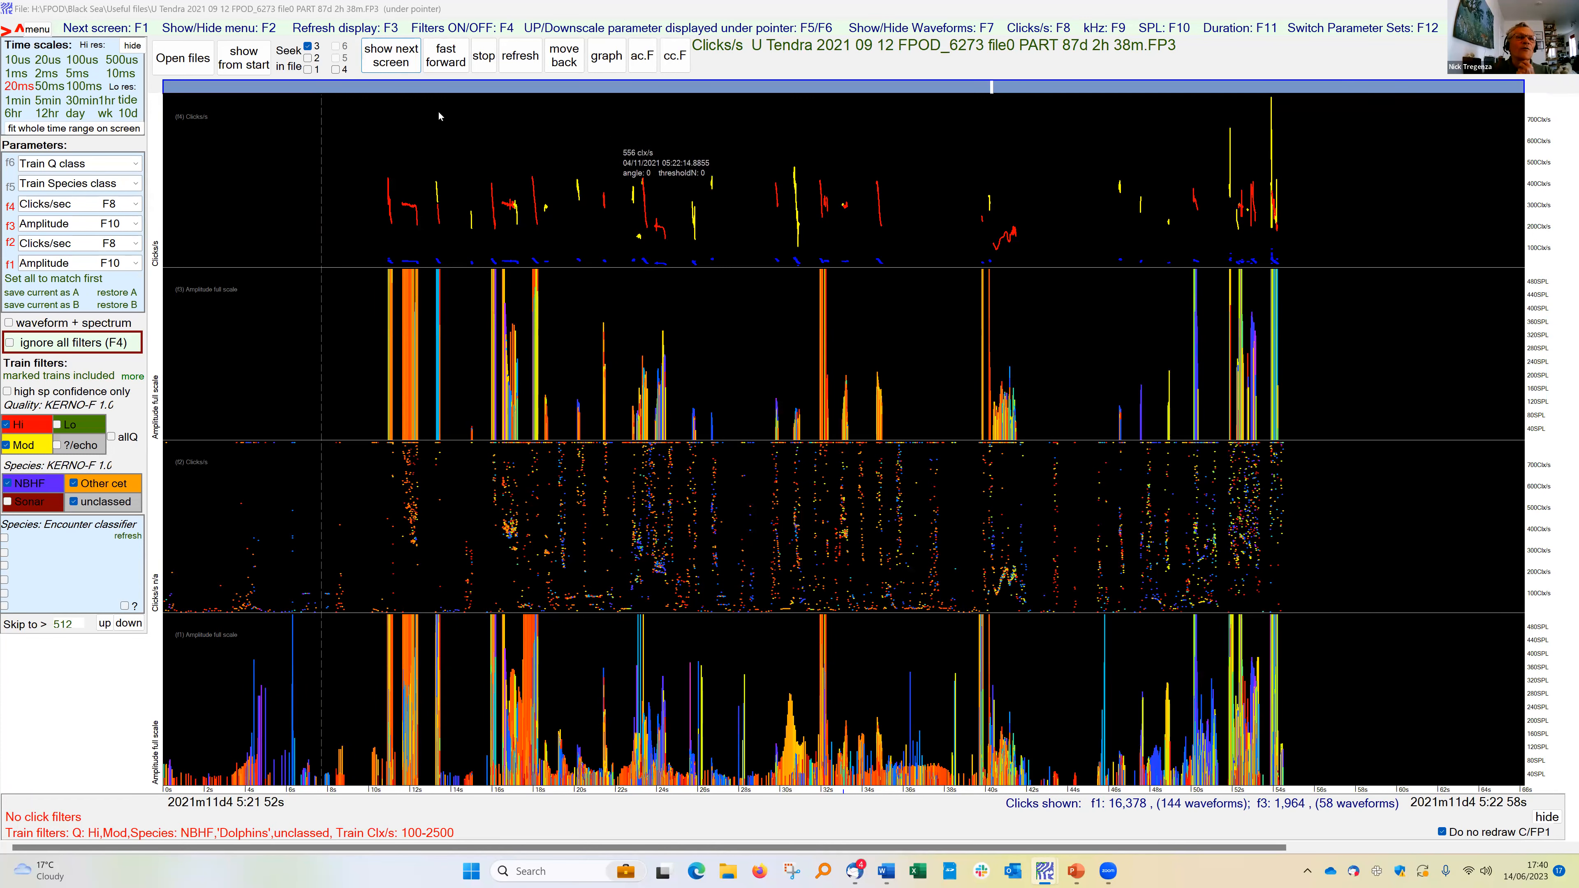
click(384, 56)
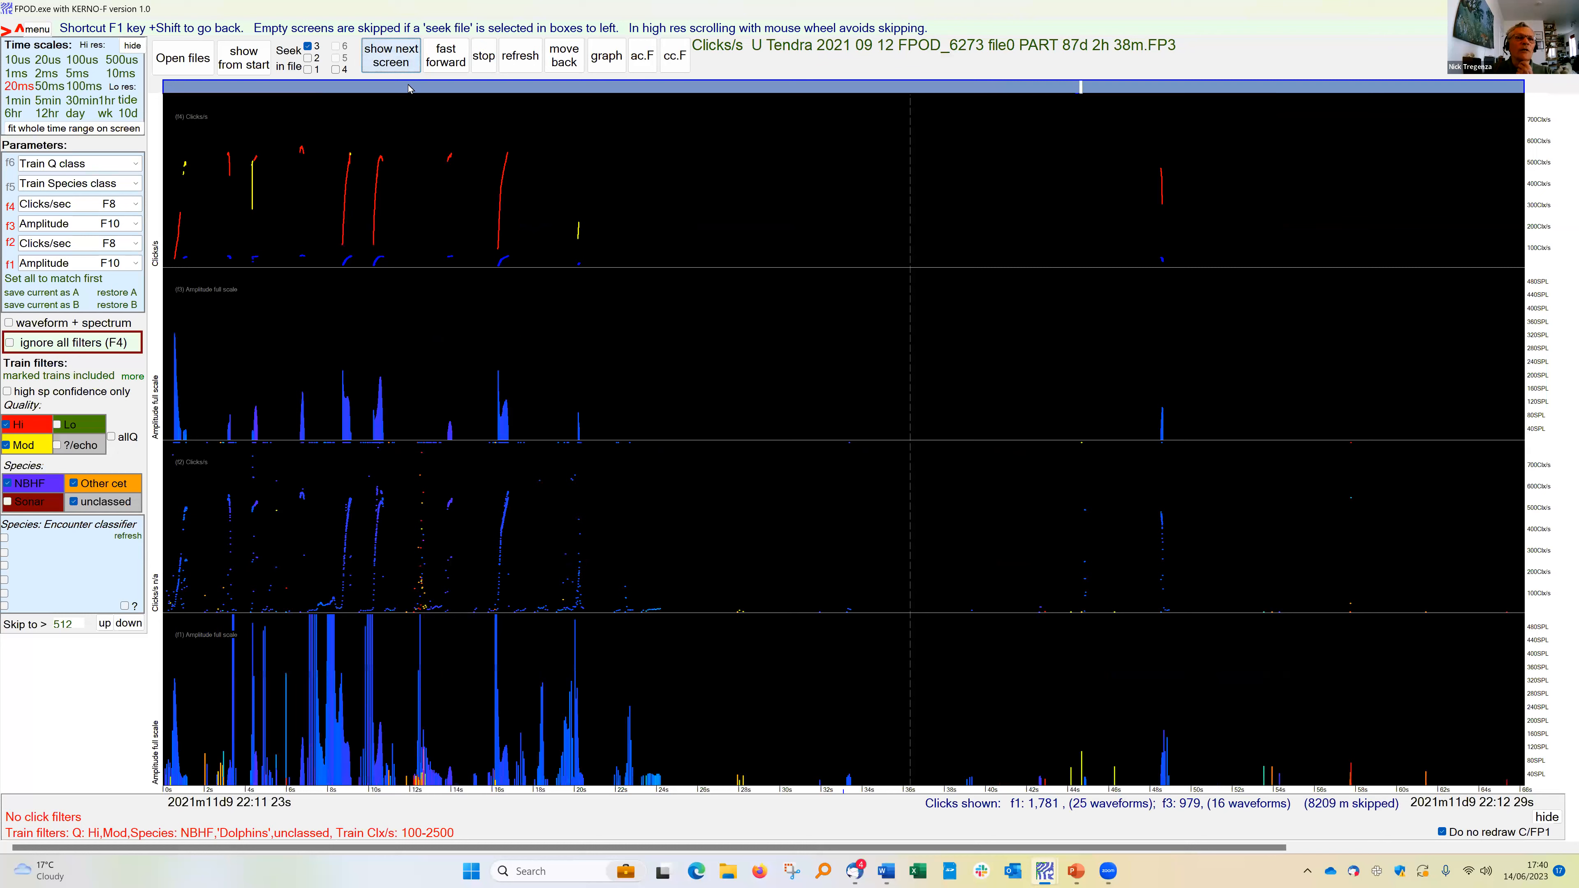
Shift the view to slightly earlier trains on 9 November 2021, and compare a single rising train at 1 ms with the repeated trains at 10 ms.
drag(527, 189, 911, 191)
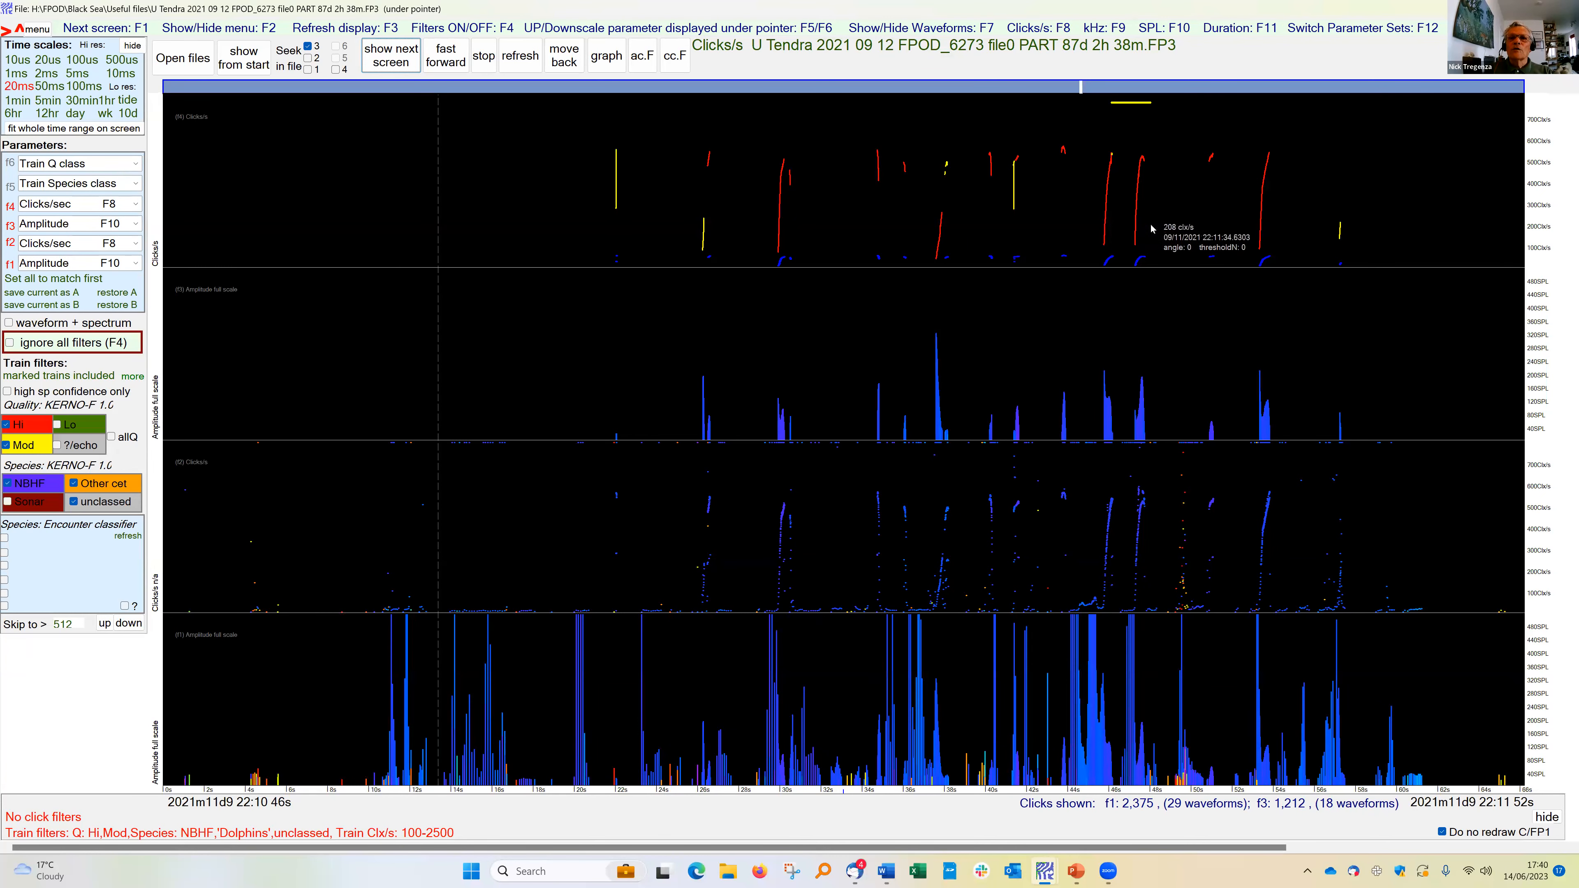
click(1119, 217)
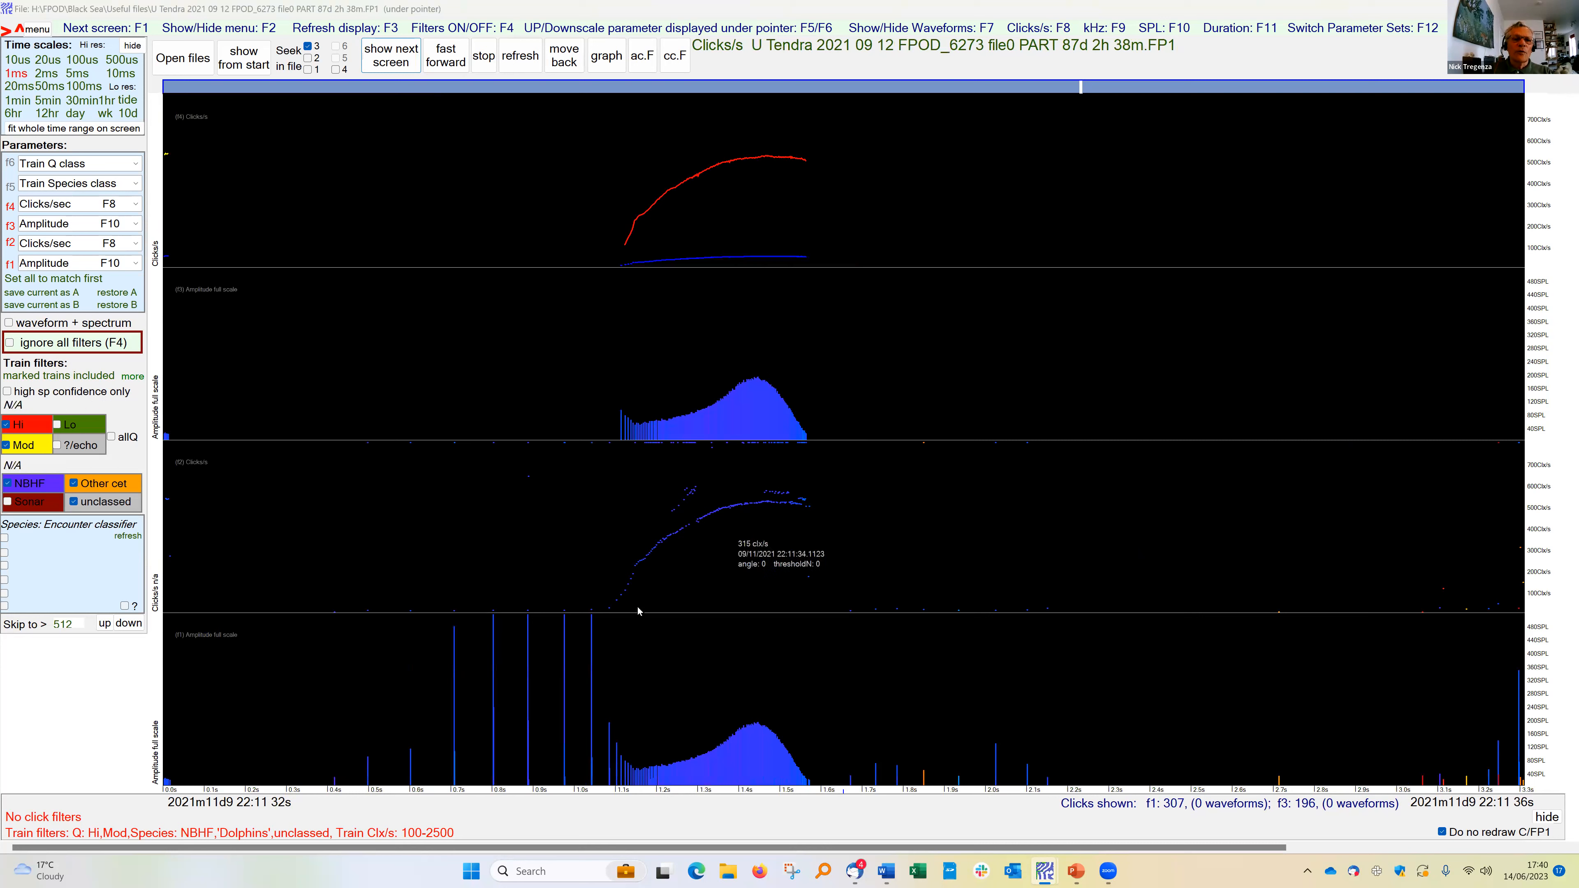
right_click(753, 209)
right_click(824, 207)
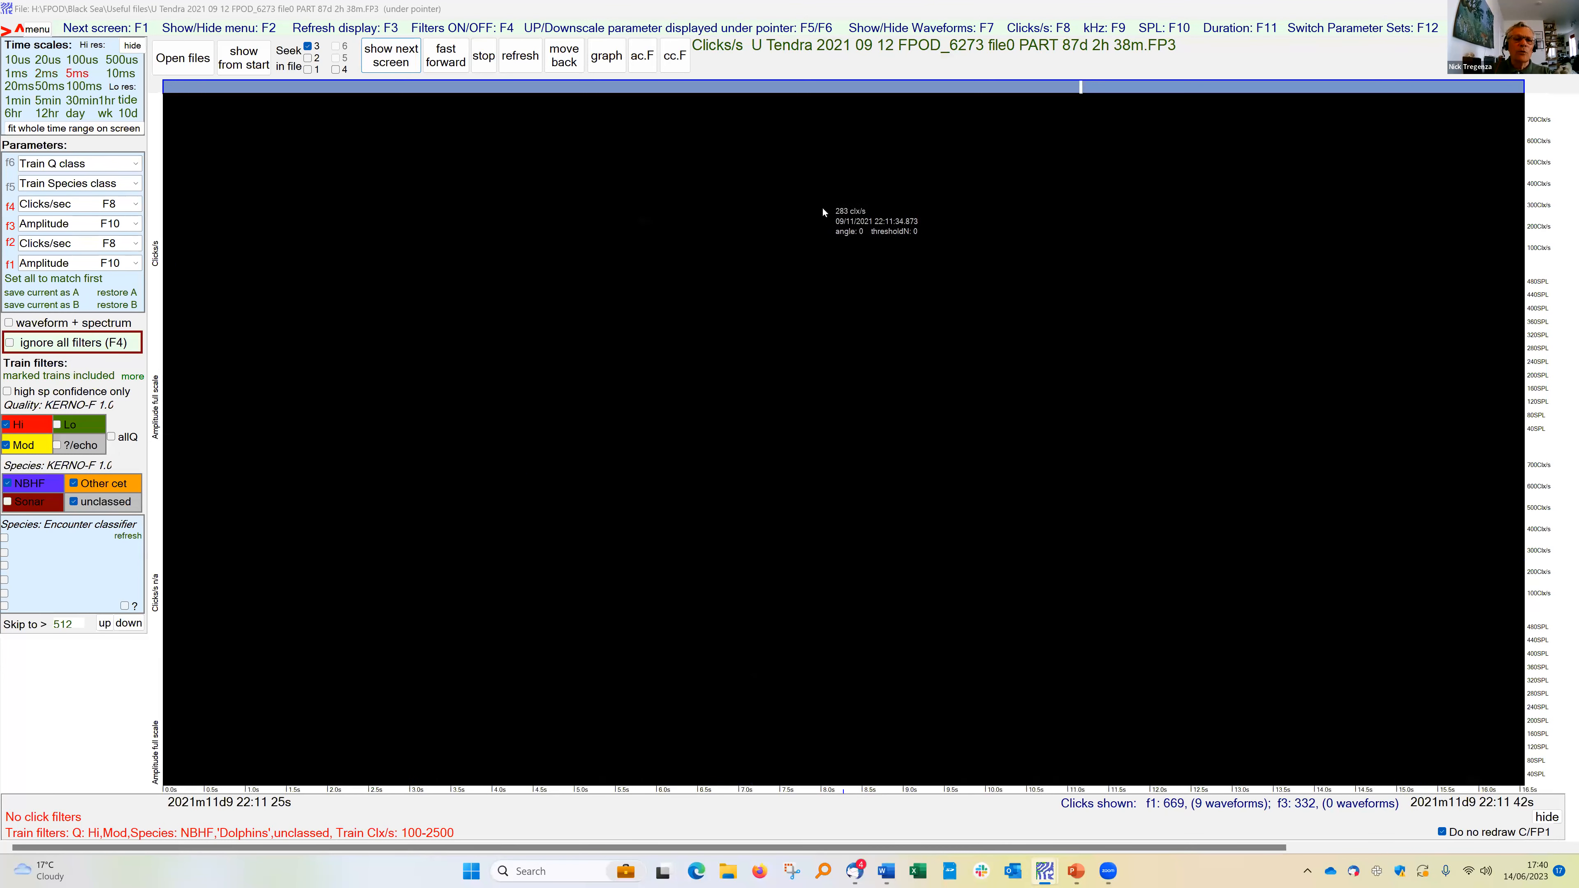
right_click(857, 202)
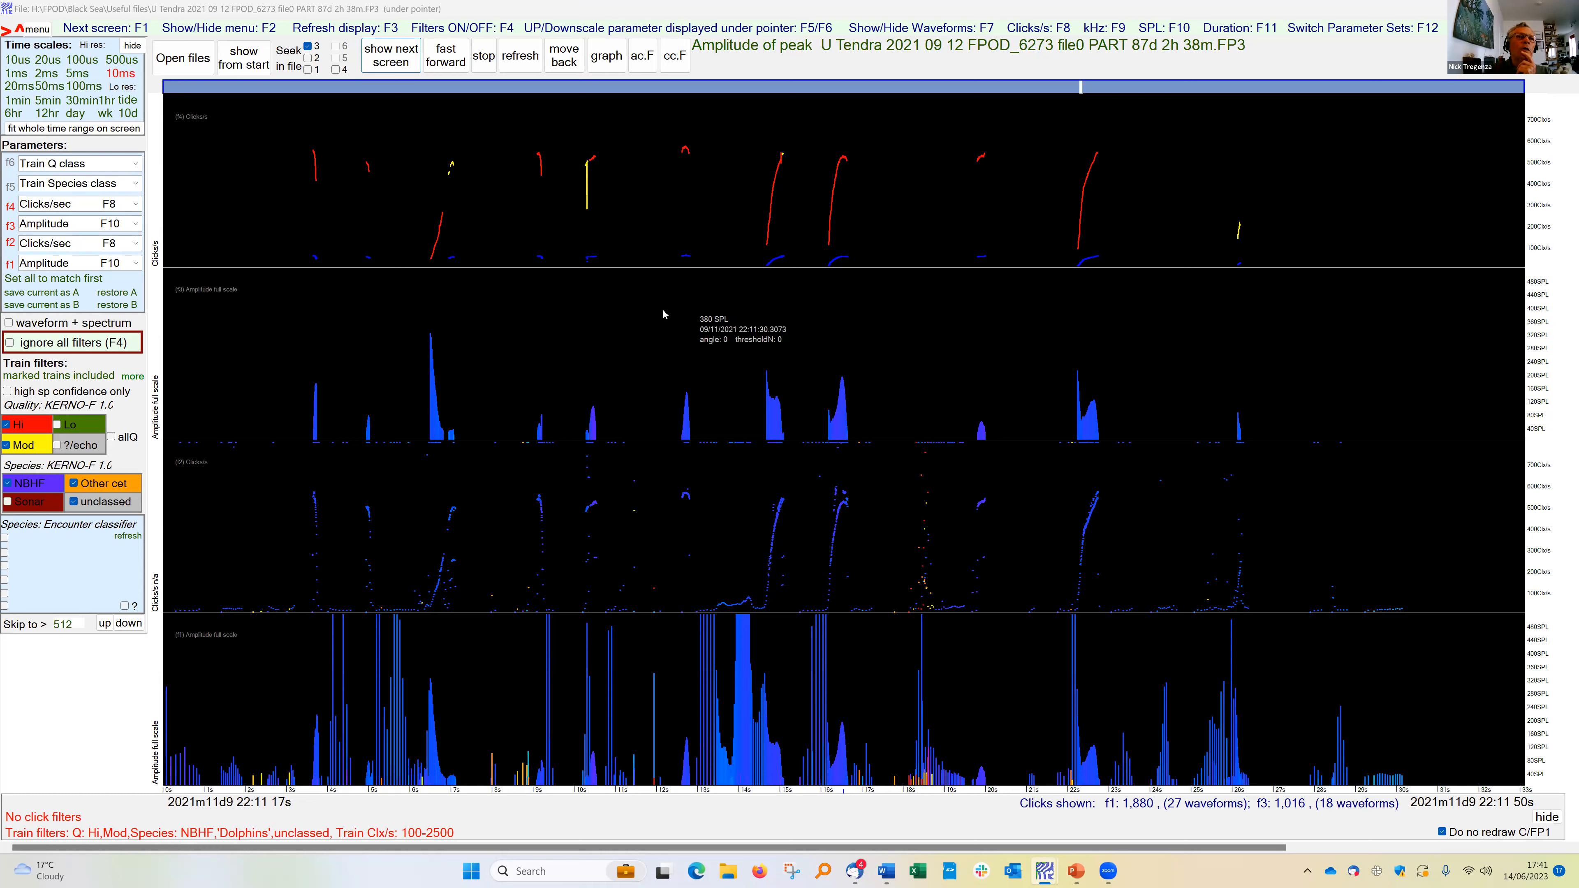
Step through the next four matching screens at 10 ms, and shift the view back to the repeated trains of 14 November 2021 at 15:42.
click(393, 64)
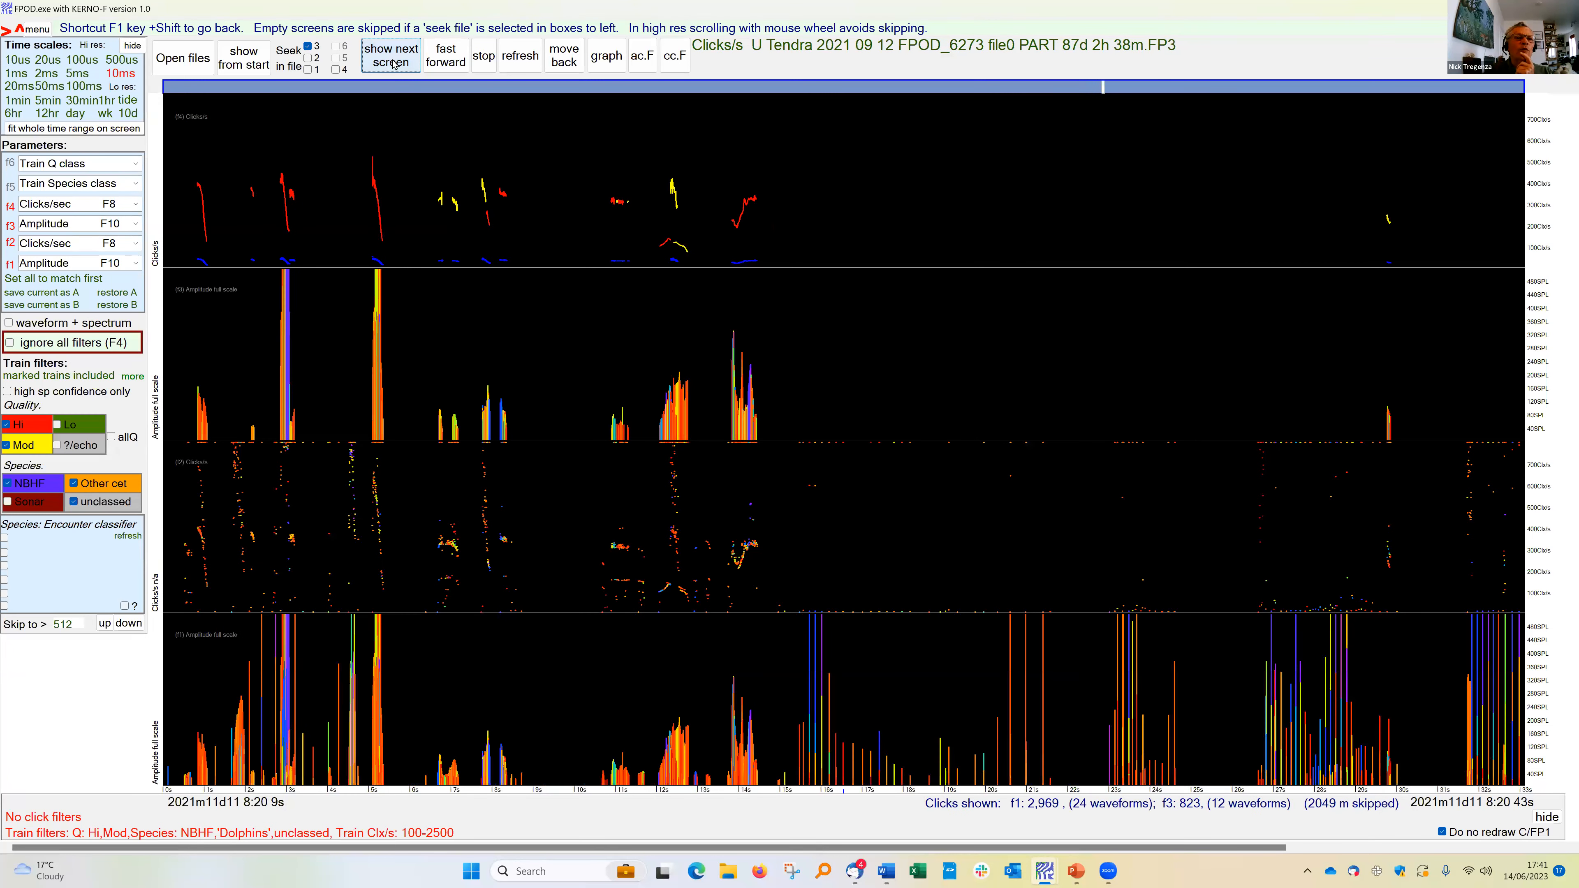
click(393, 64)
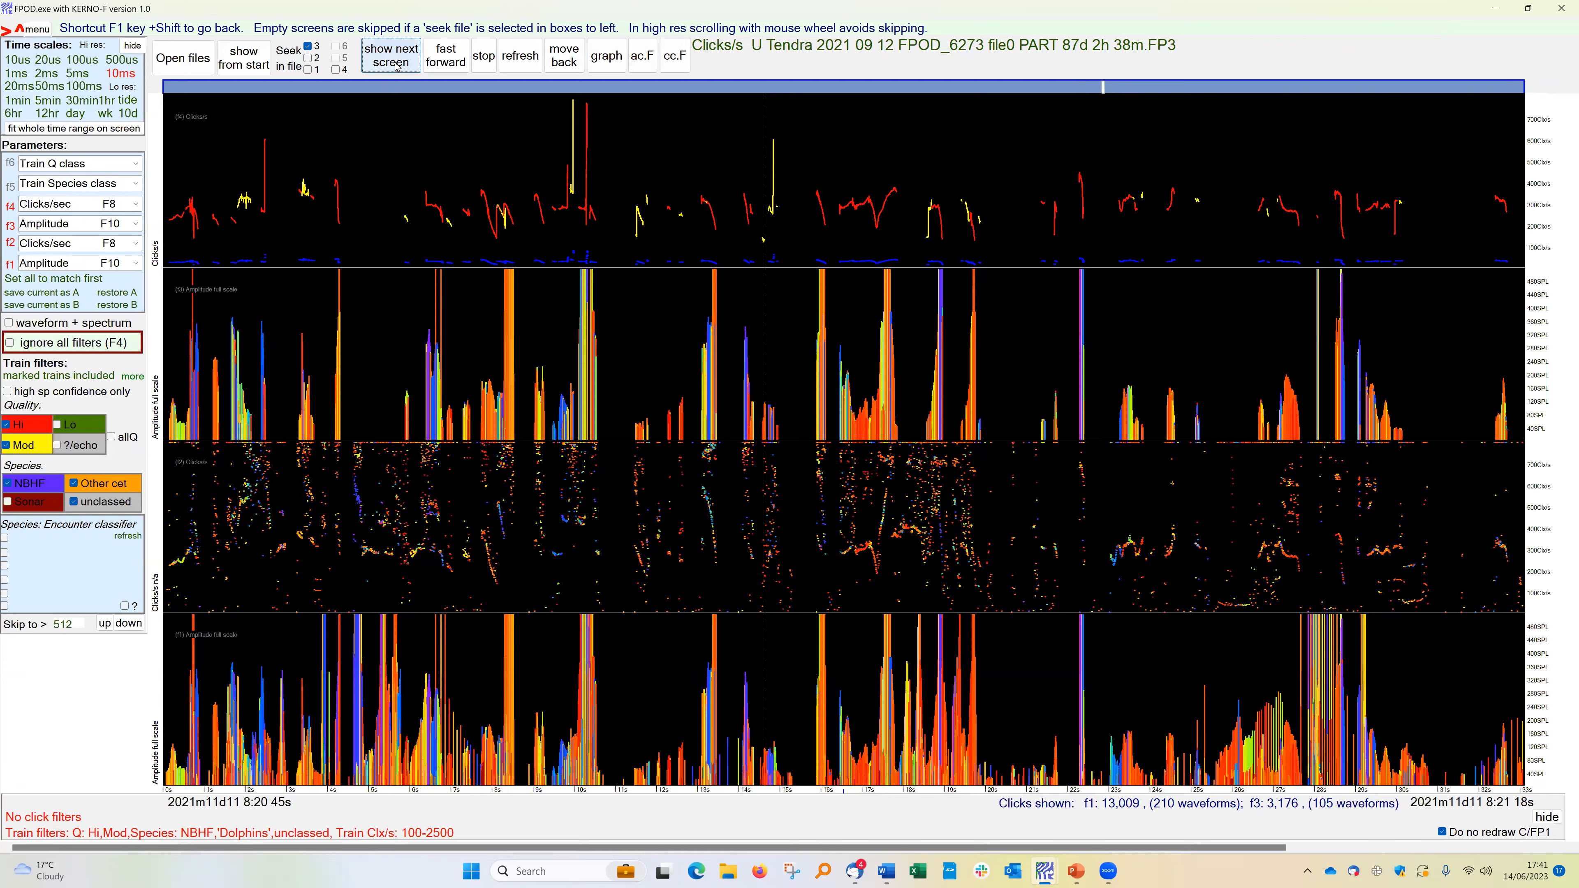
click(396, 64)
click(396, 64)
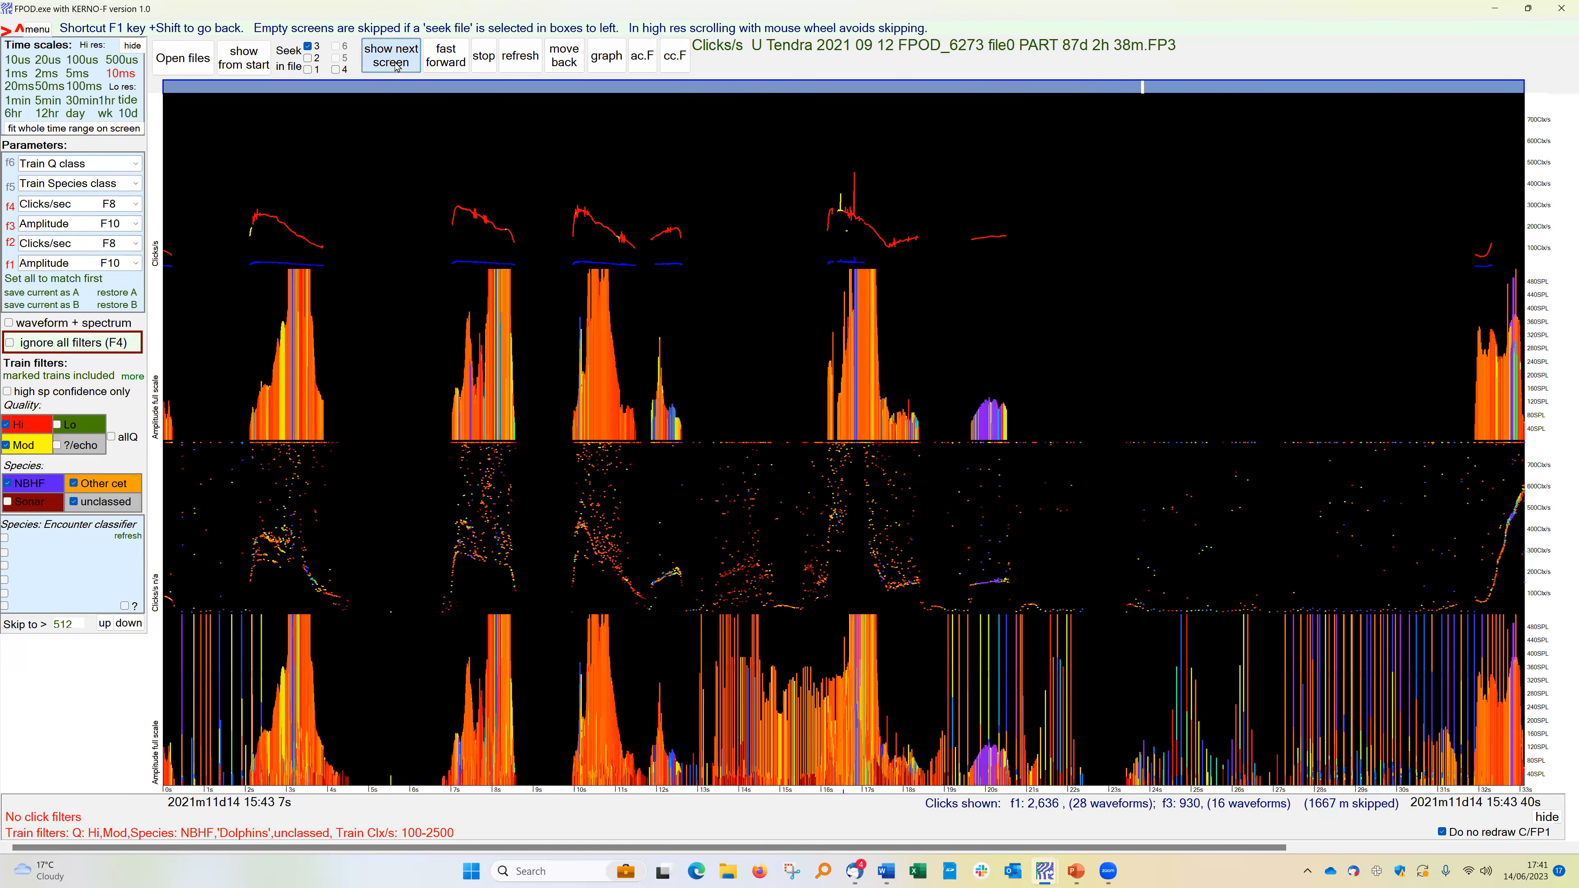
right_click(912, 246)
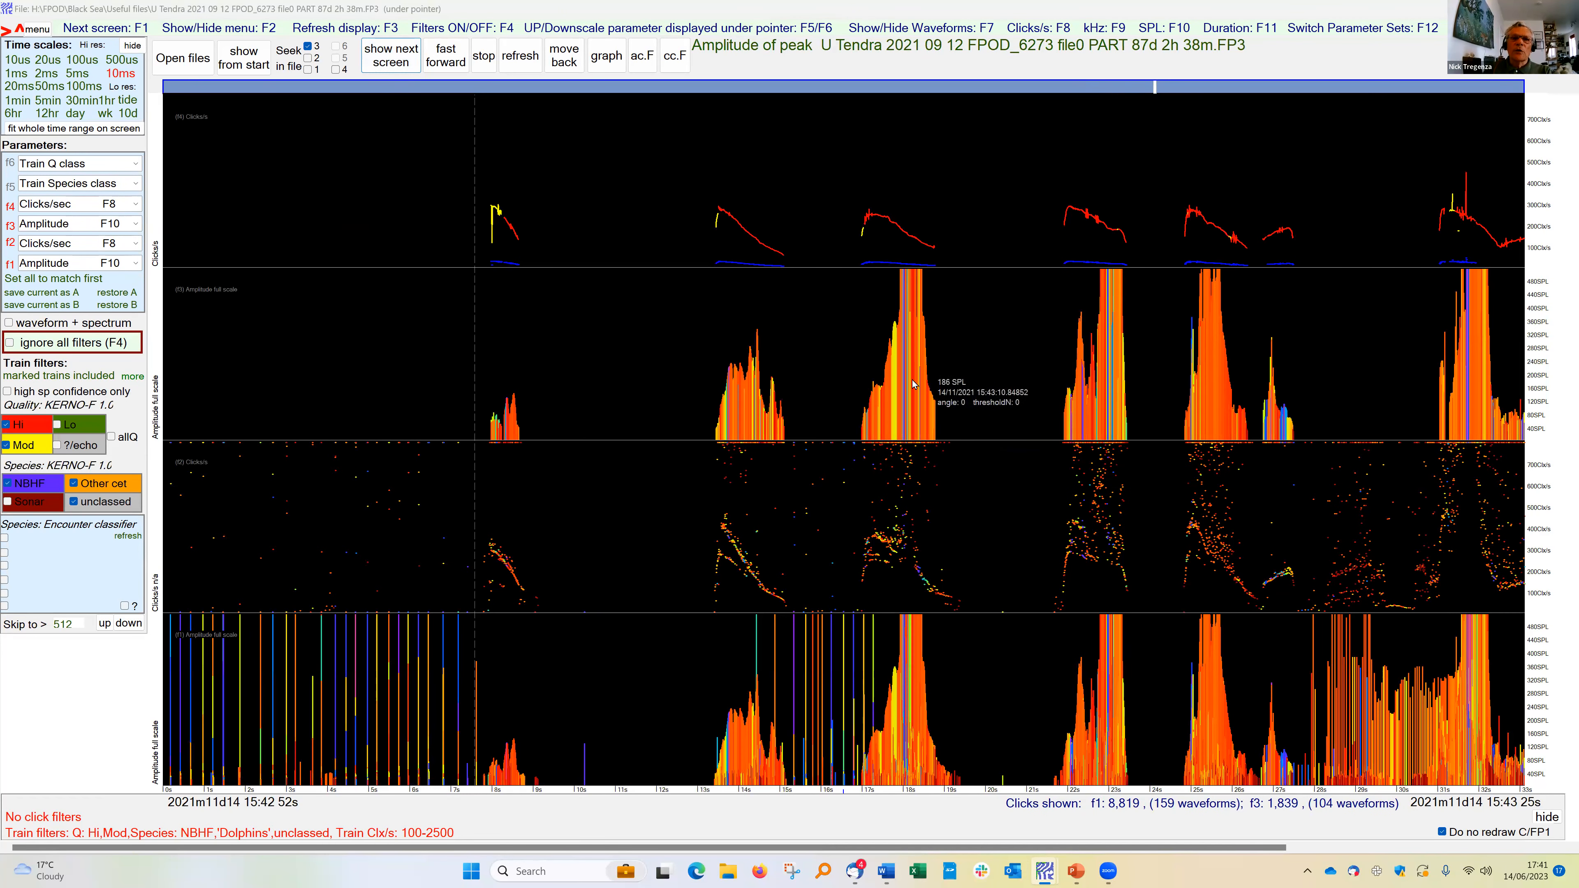
mouse_move(717, 222)
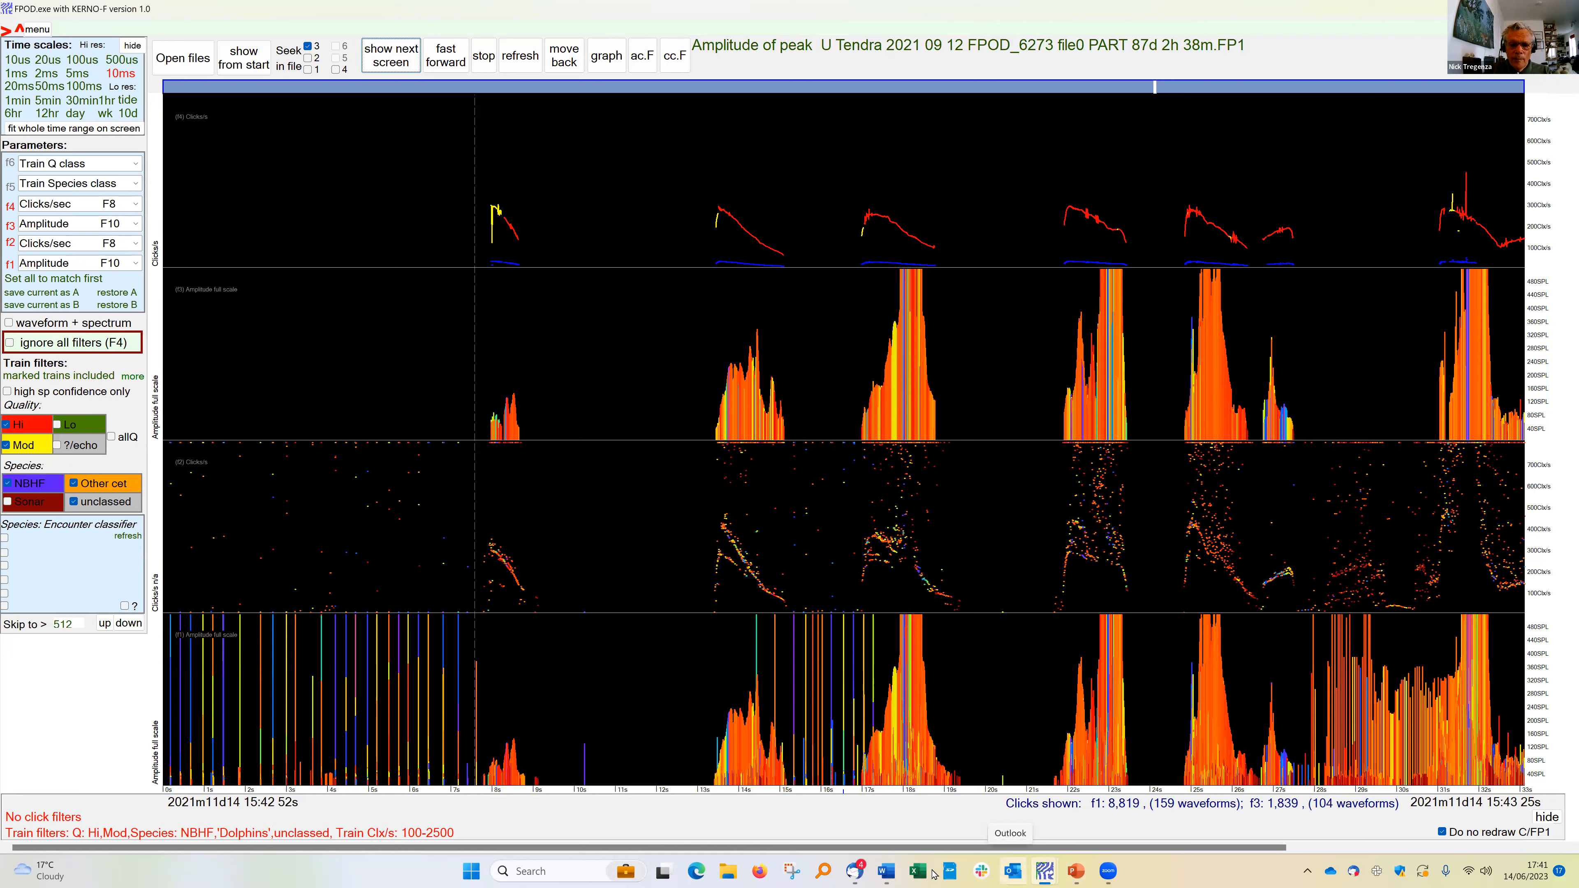
Switch to the Click Trains tutorial document in Word and read the section on how to find social click trains.
click(887, 872)
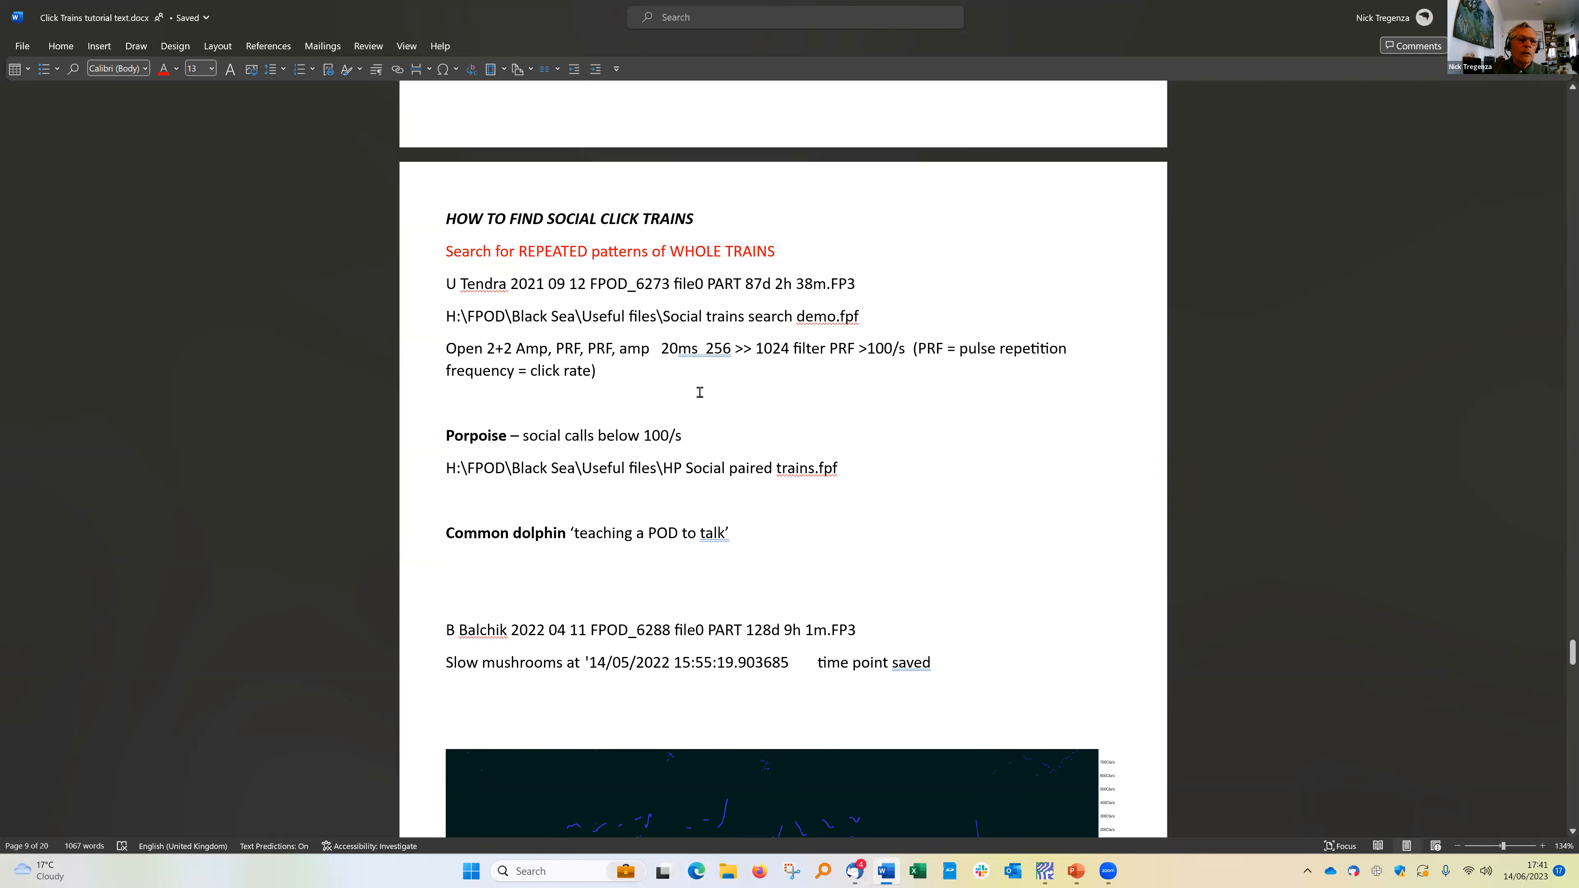
scroll(699, 392, down, 1)
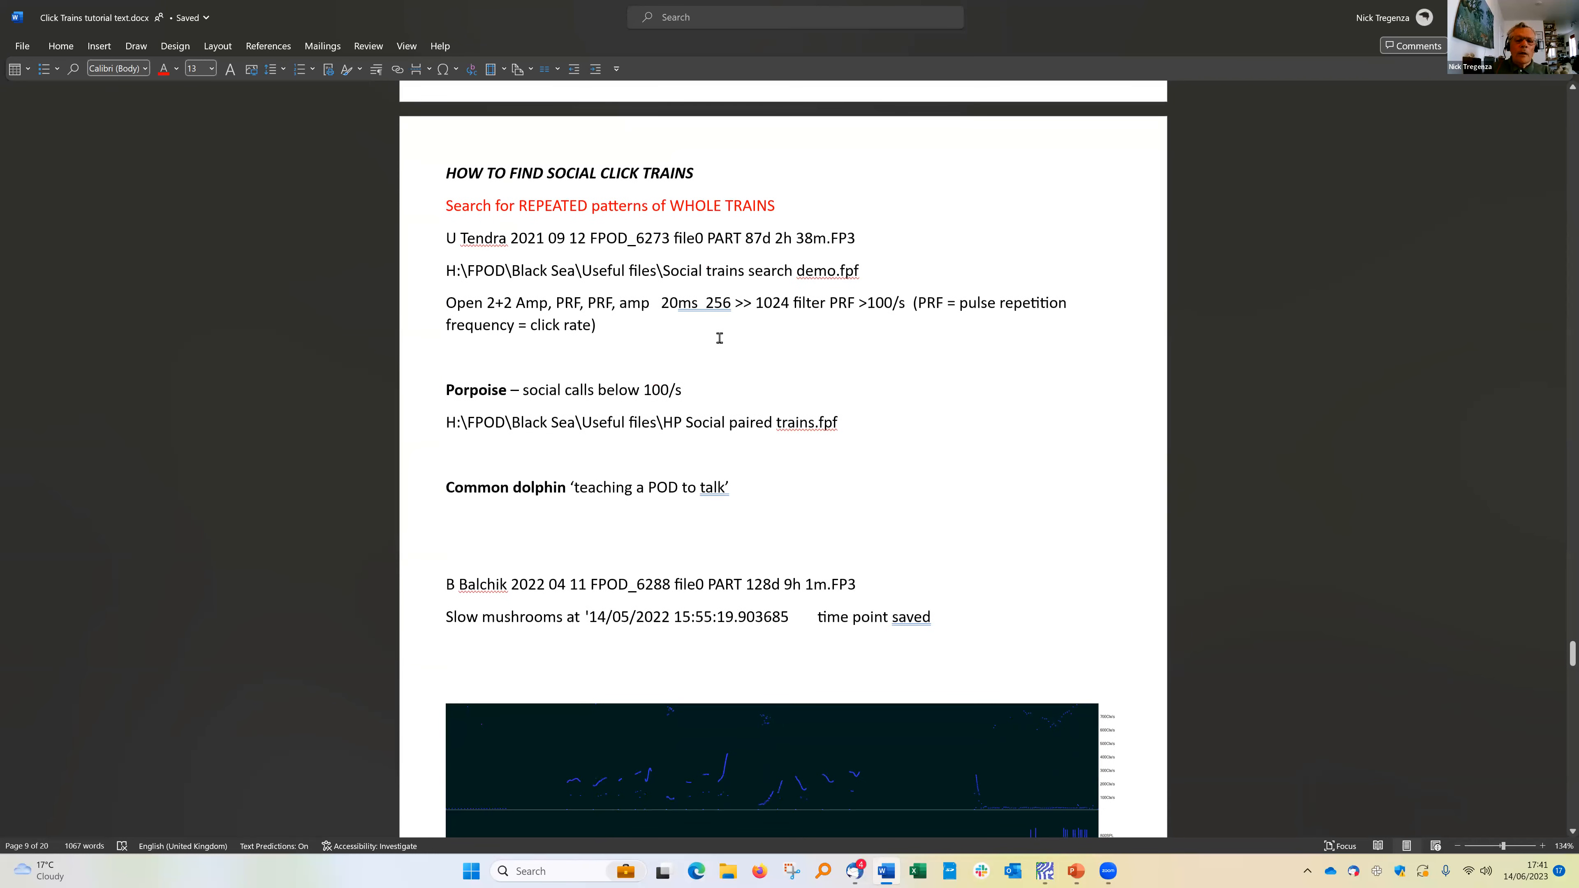
Switch to the WMMC intro presentation in PowerPoint, and run its slide show up to the slide on three groups of Common Dolphin pulse bursts.
click(1075, 872)
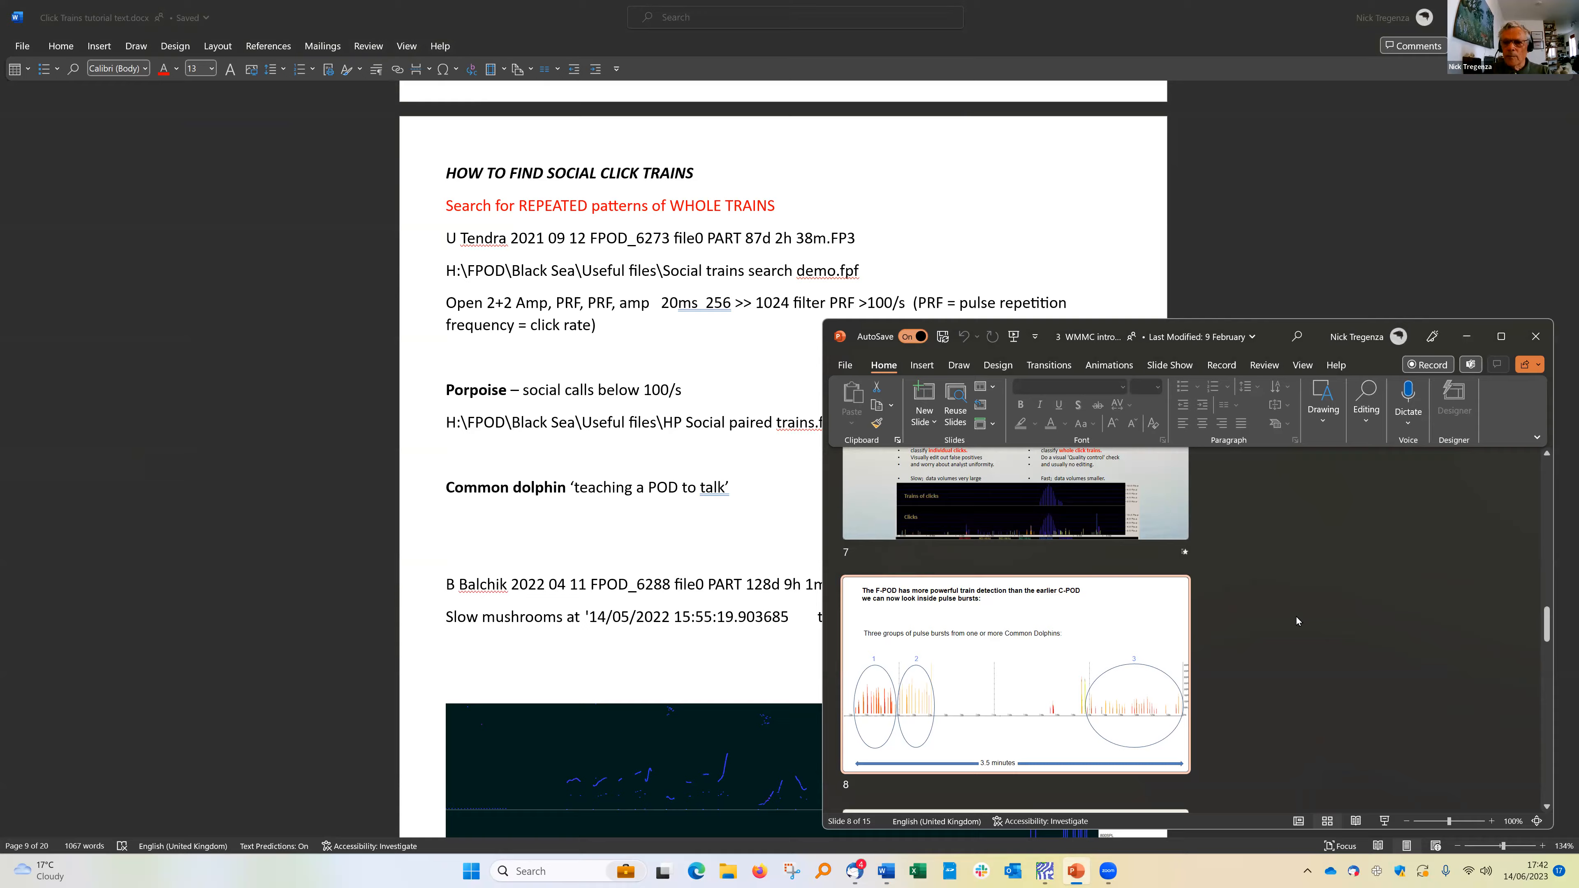
key(F5)
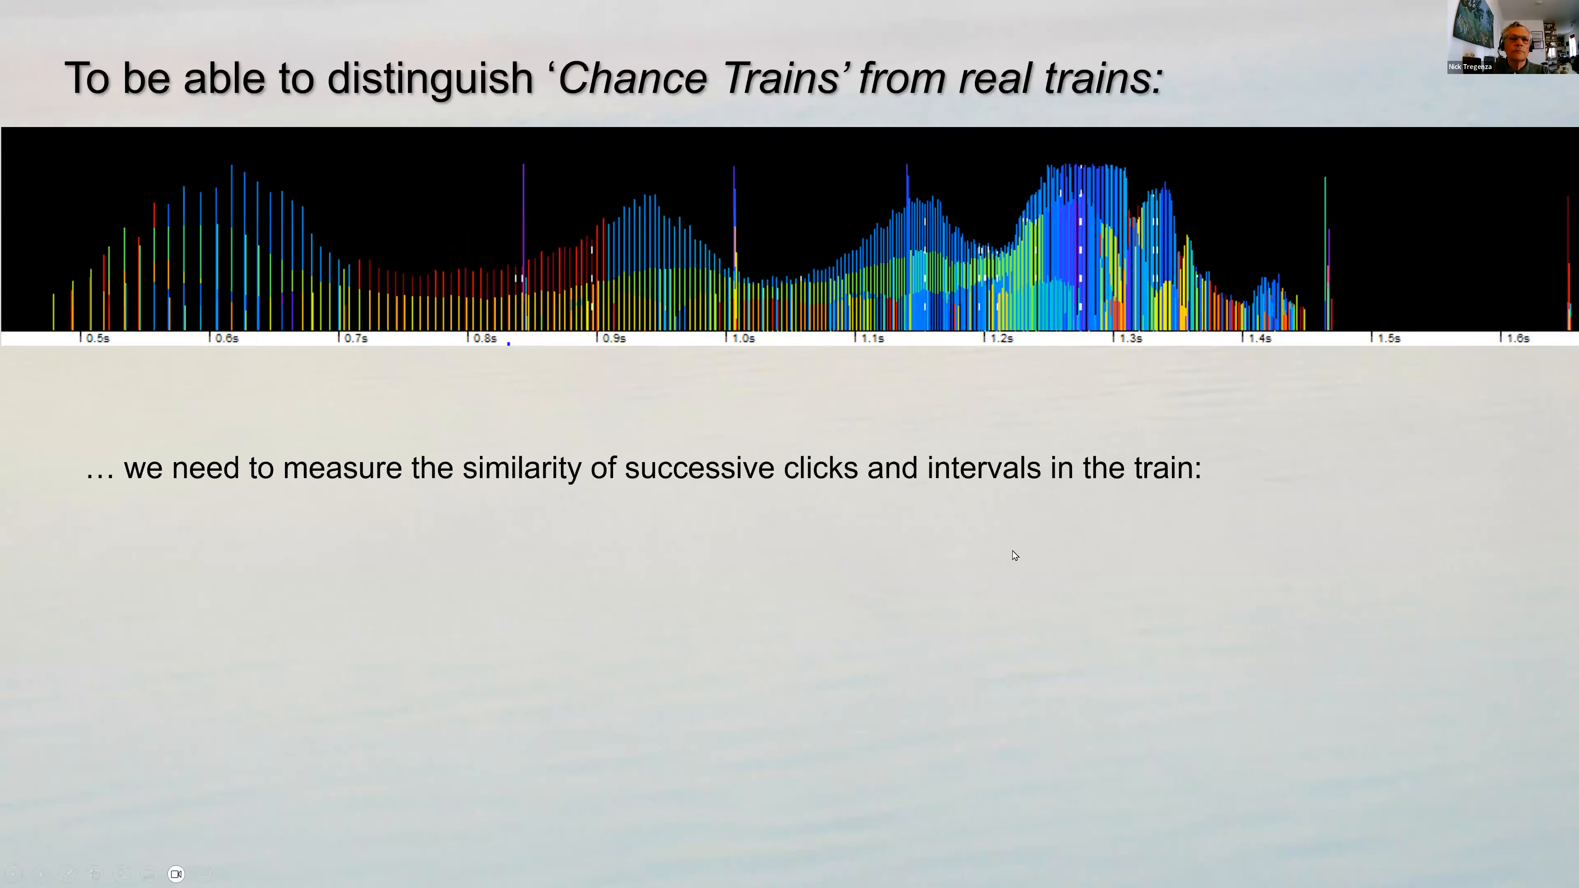
key(Right)
key(Right)
key(Right)
key(Right)
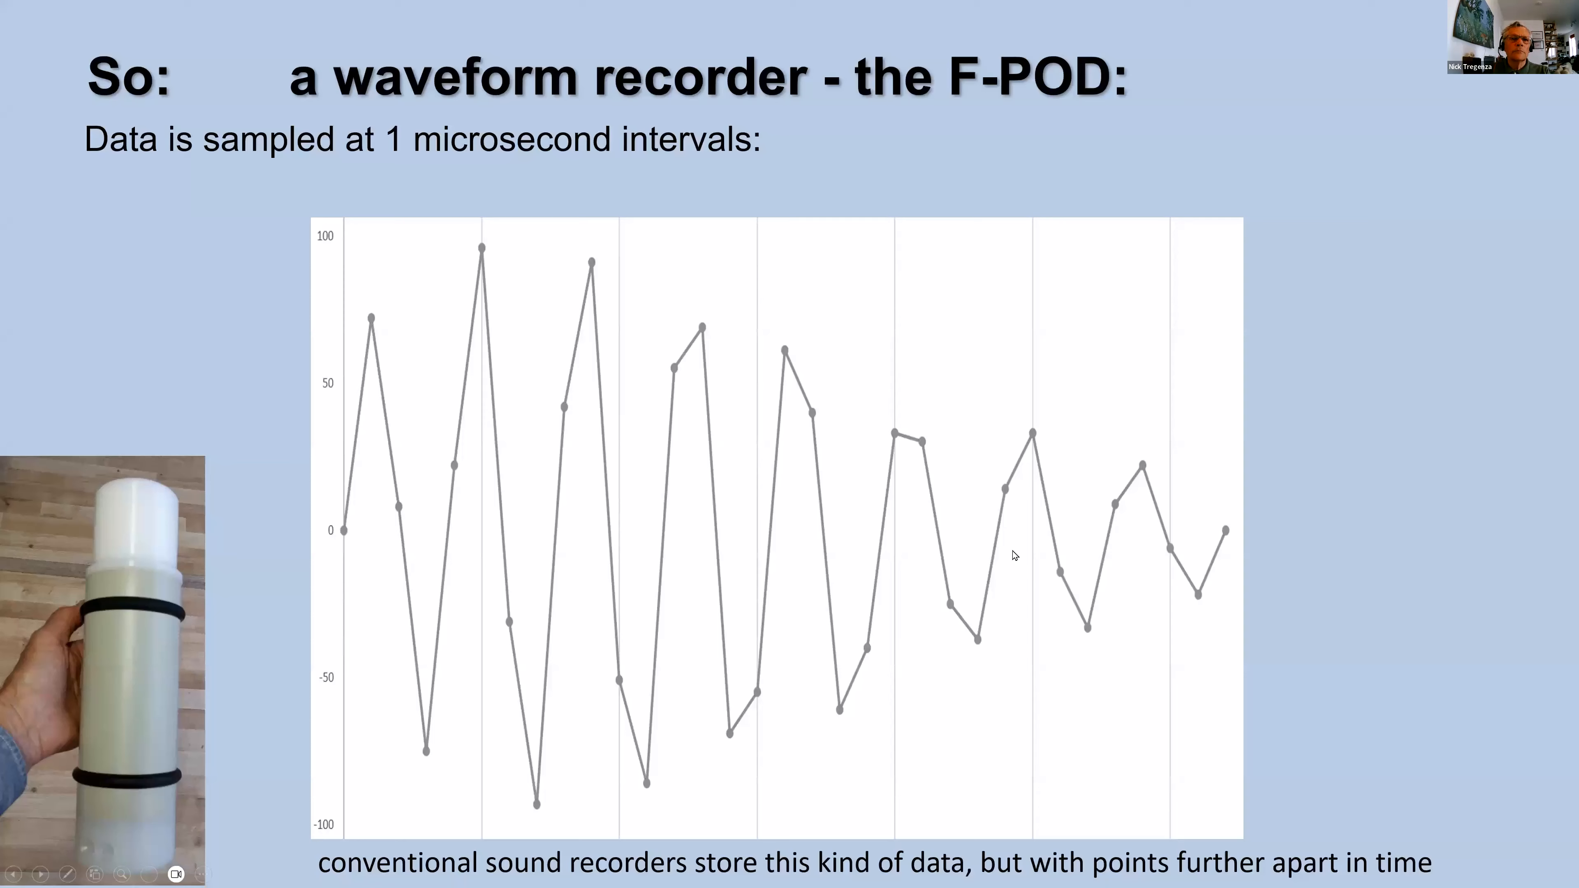
key(Right)
key(Right)
key(Right)
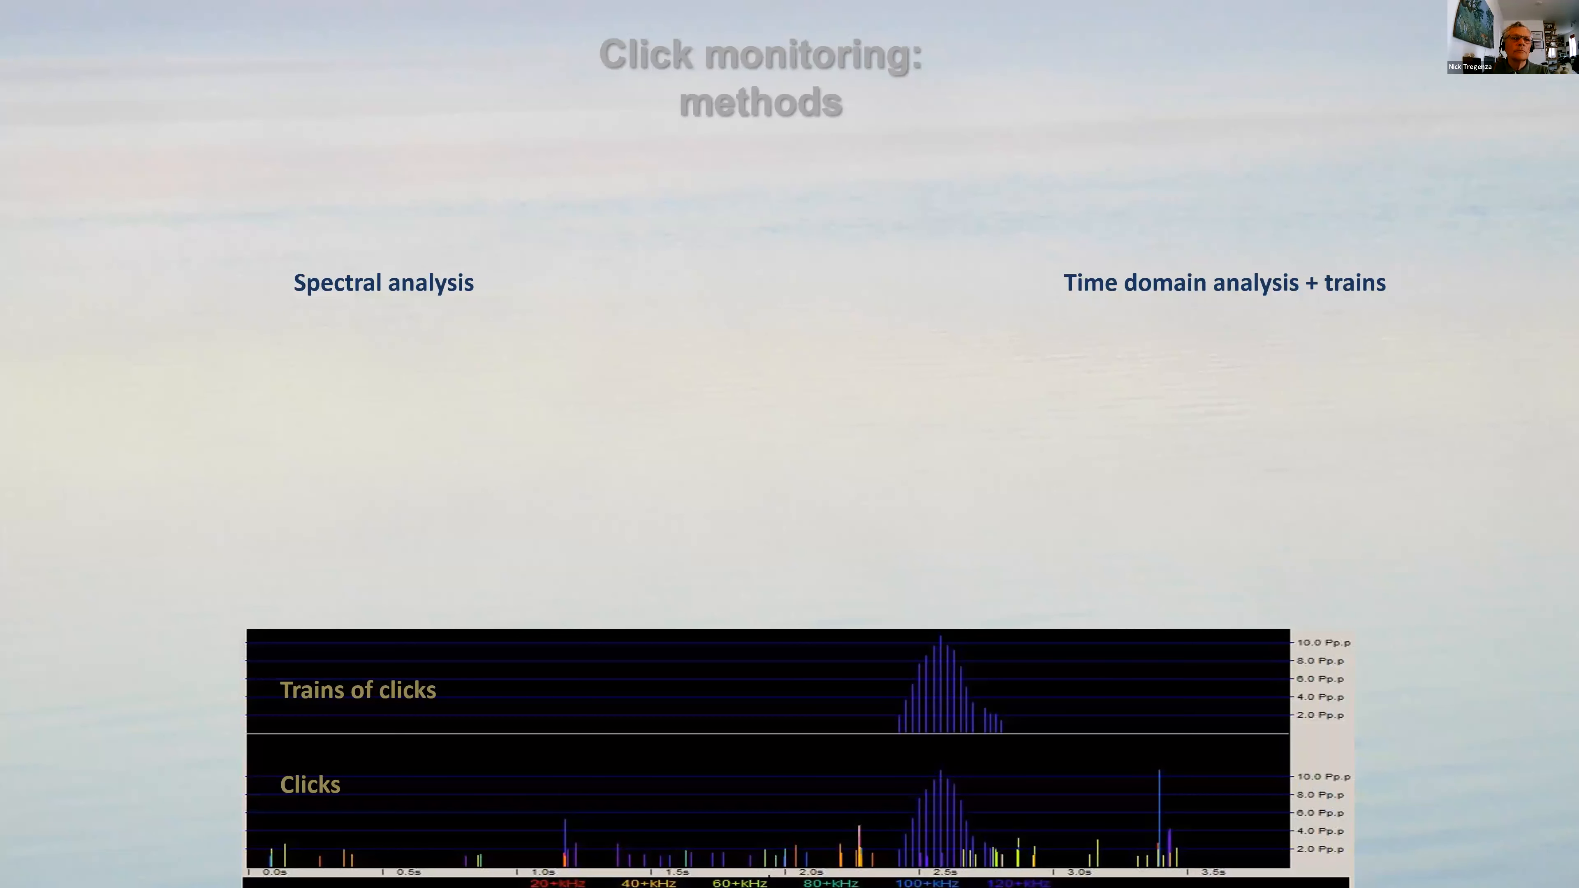
key(Right)
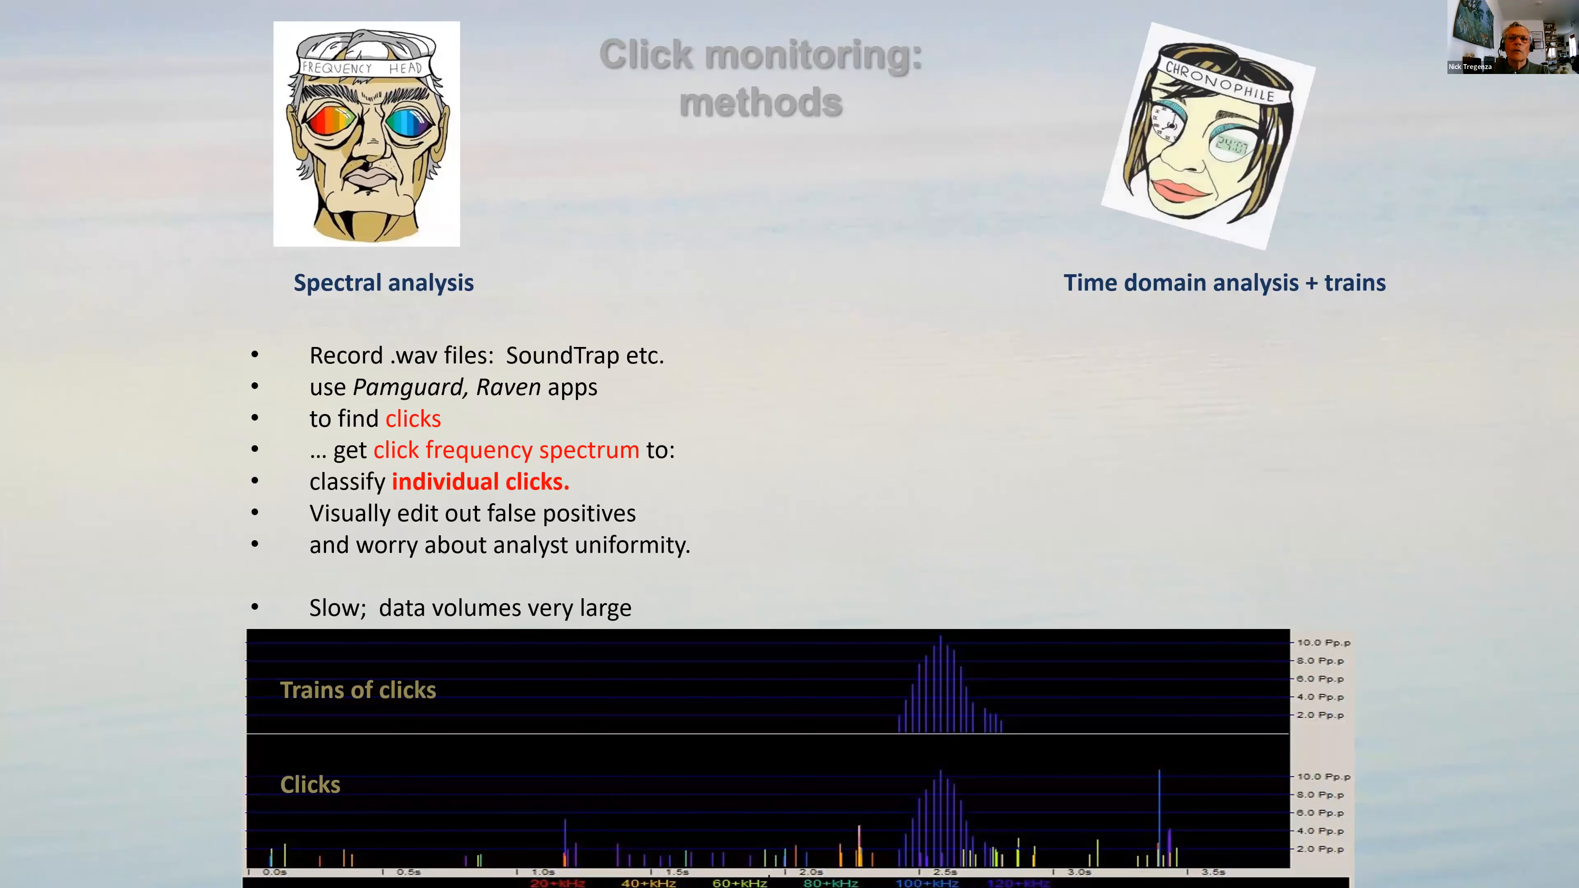
key(Right)
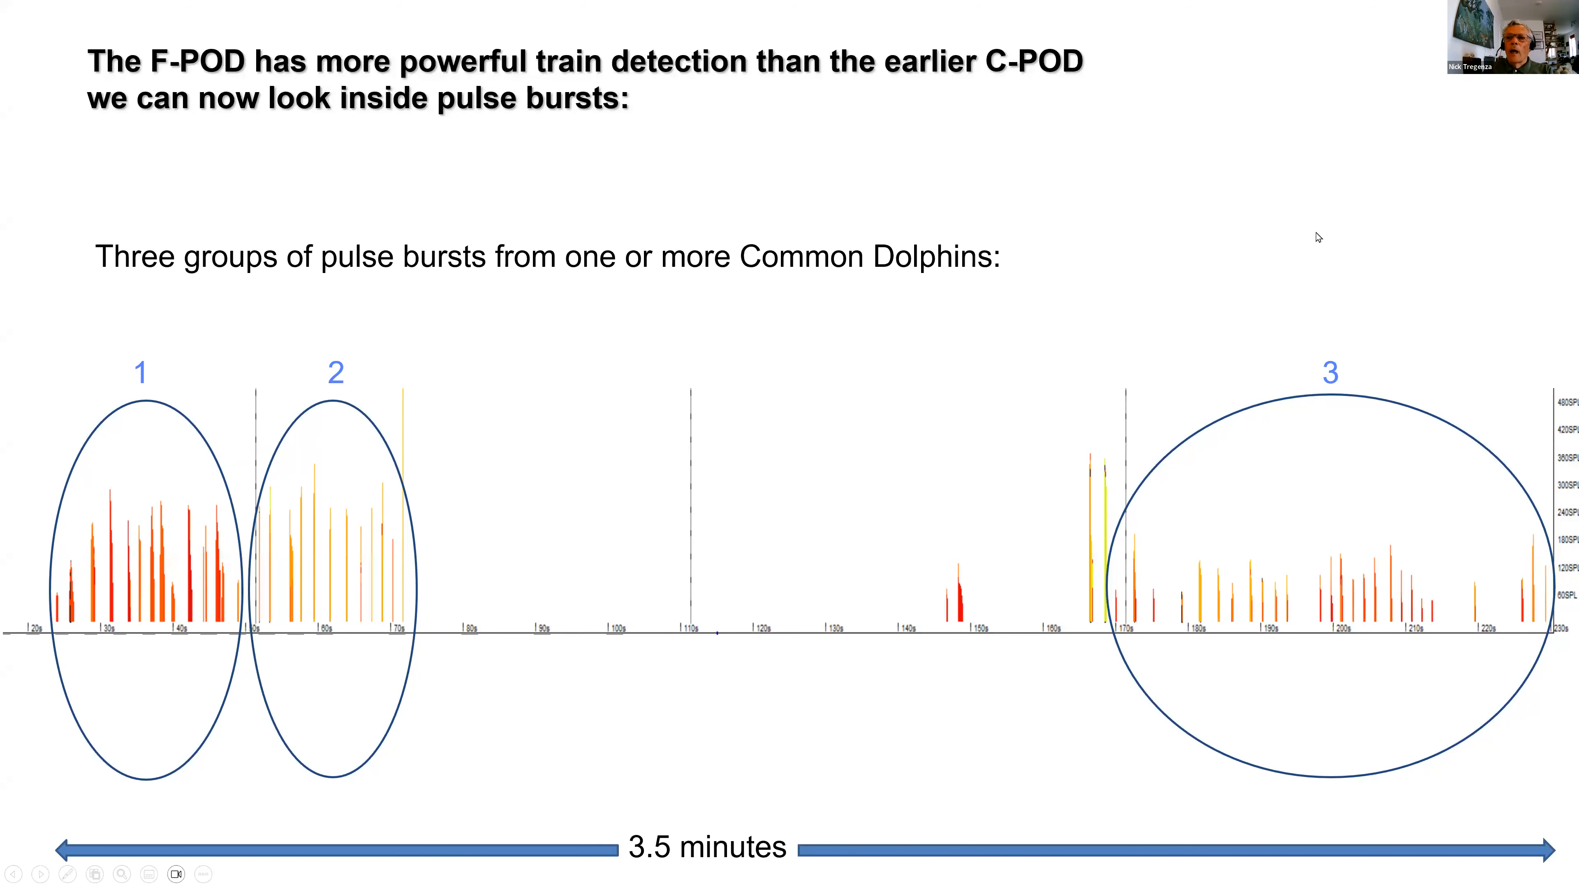
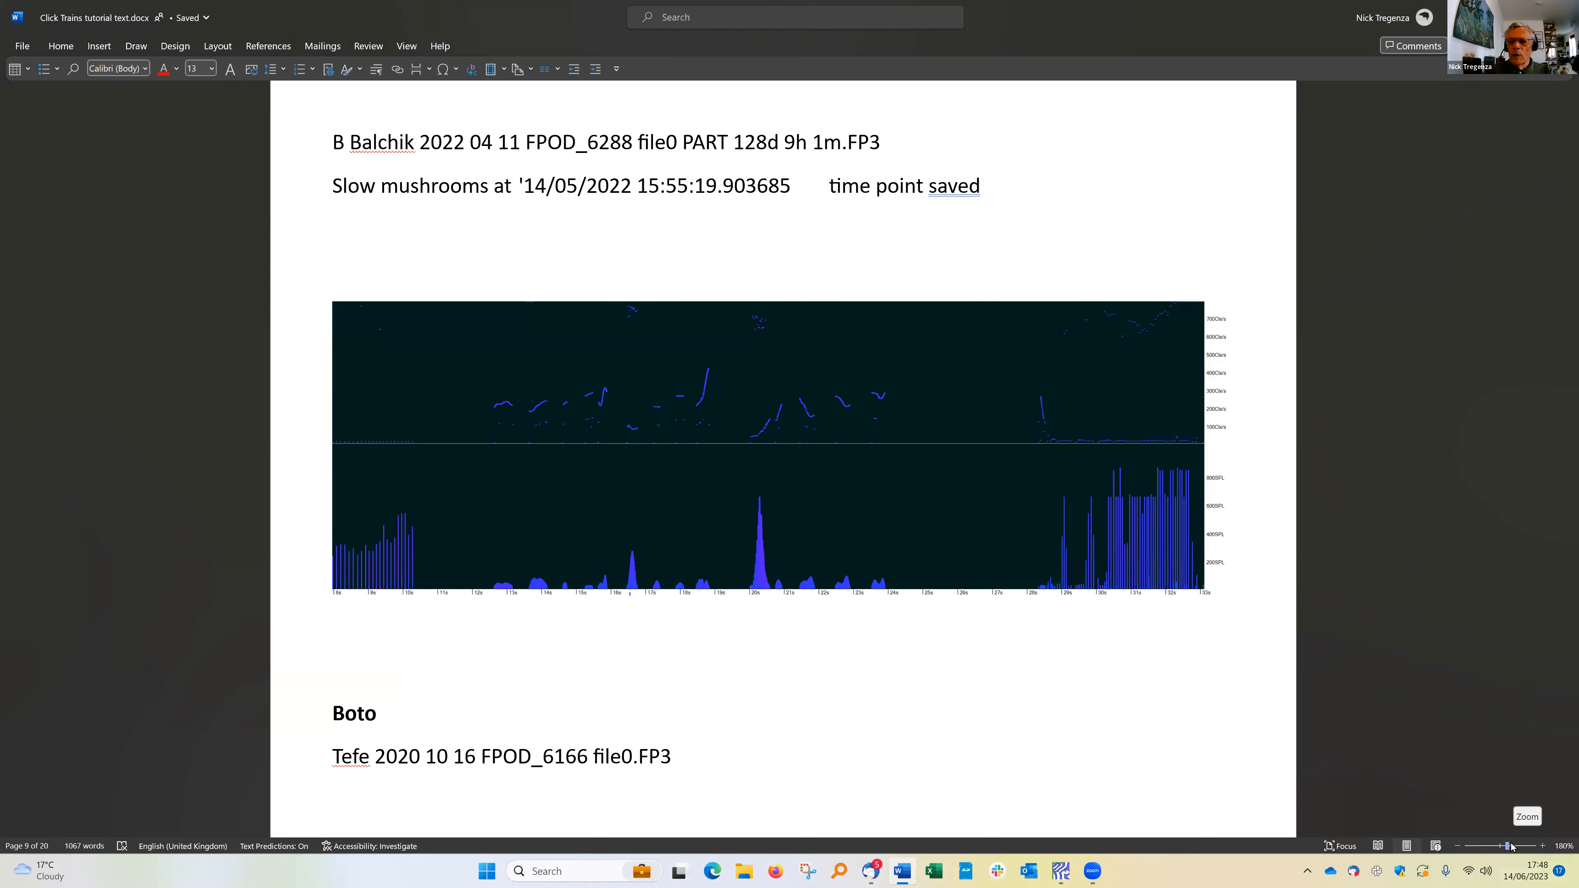
Review the B Balchik slow mushrooms figure in the Word tutorial document and continue to the Boto section.
scroll(1012, 628, down, 3)
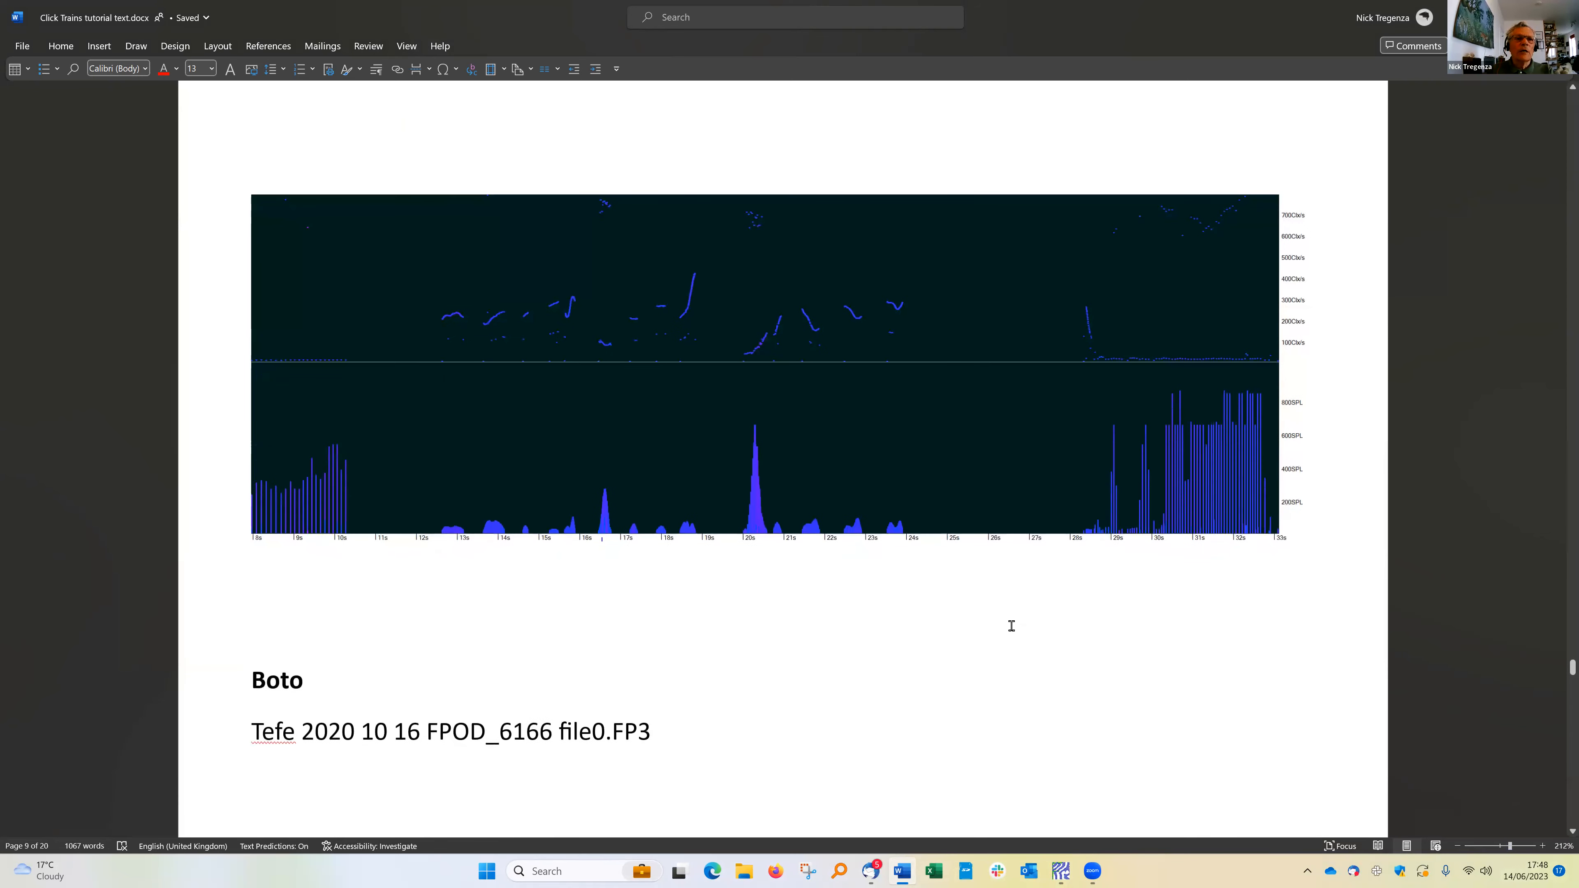
scroll(1011, 626, up, 3)
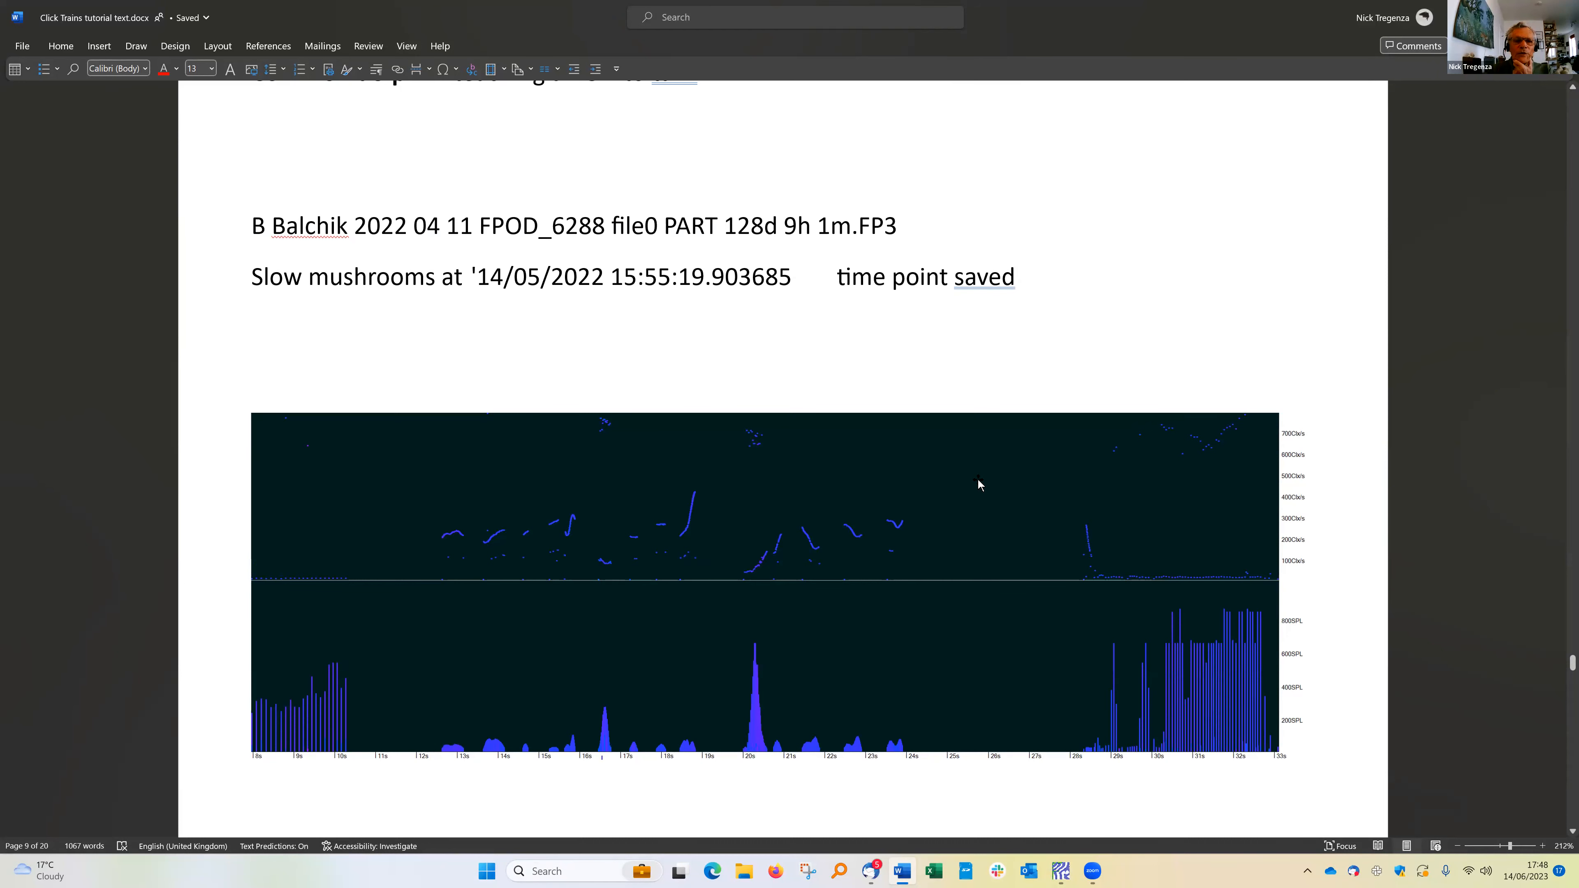
scroll(978, 486, down, 5)
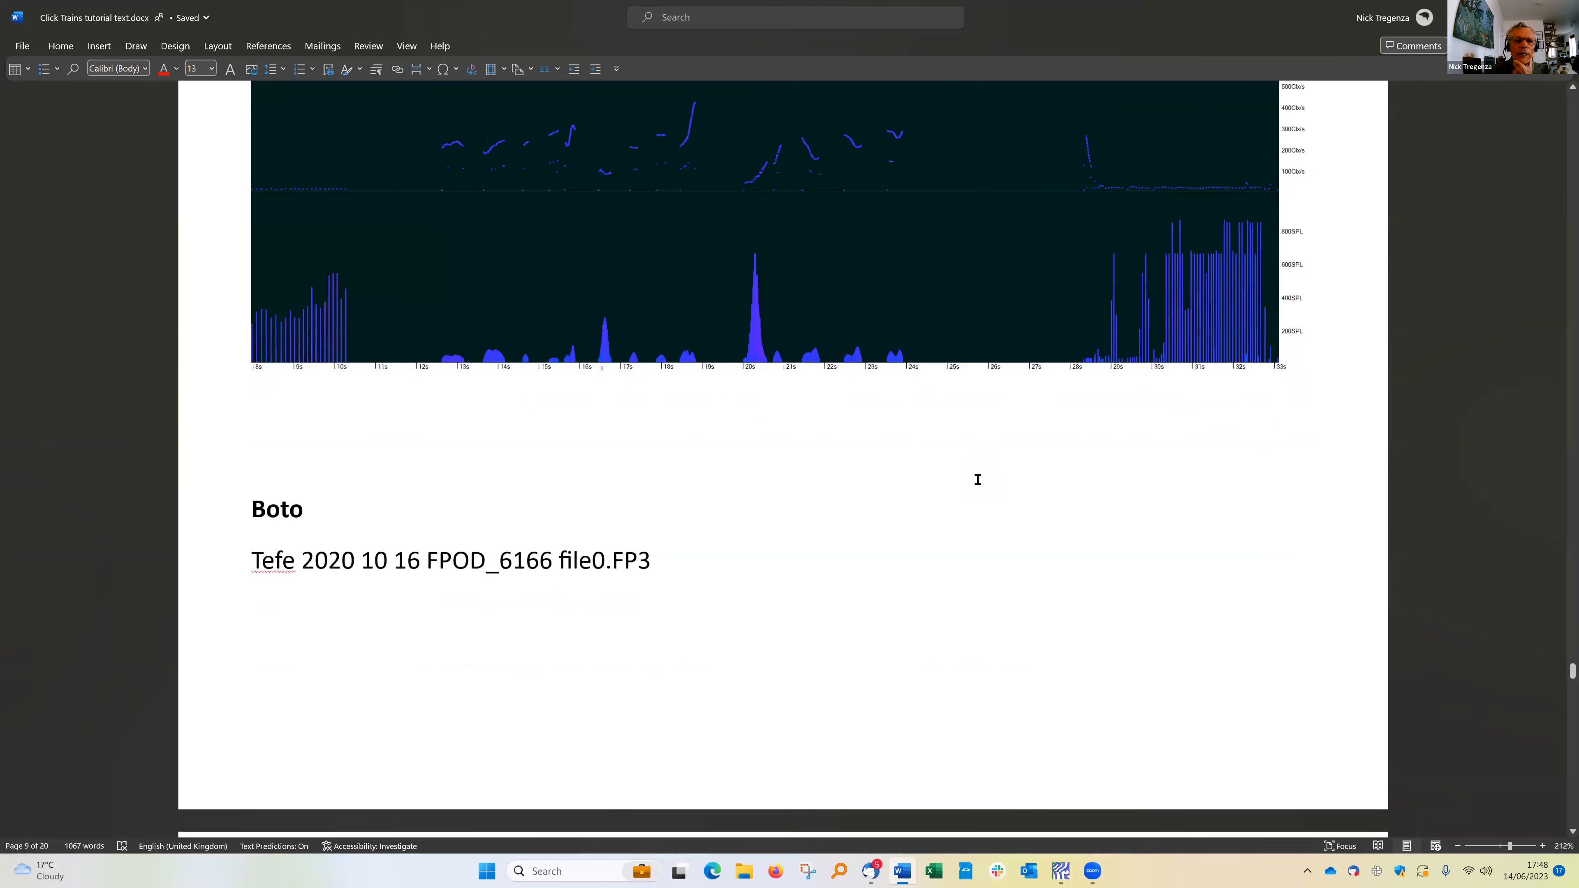
Continue past the Boto heading in the tutorial document and switch to the F-POD window with Tefe 2020 10 16 FPOD_6166 file0.FP3.
scroll(988, 447, down, 3)
scroll(1009, 425, up, 1)
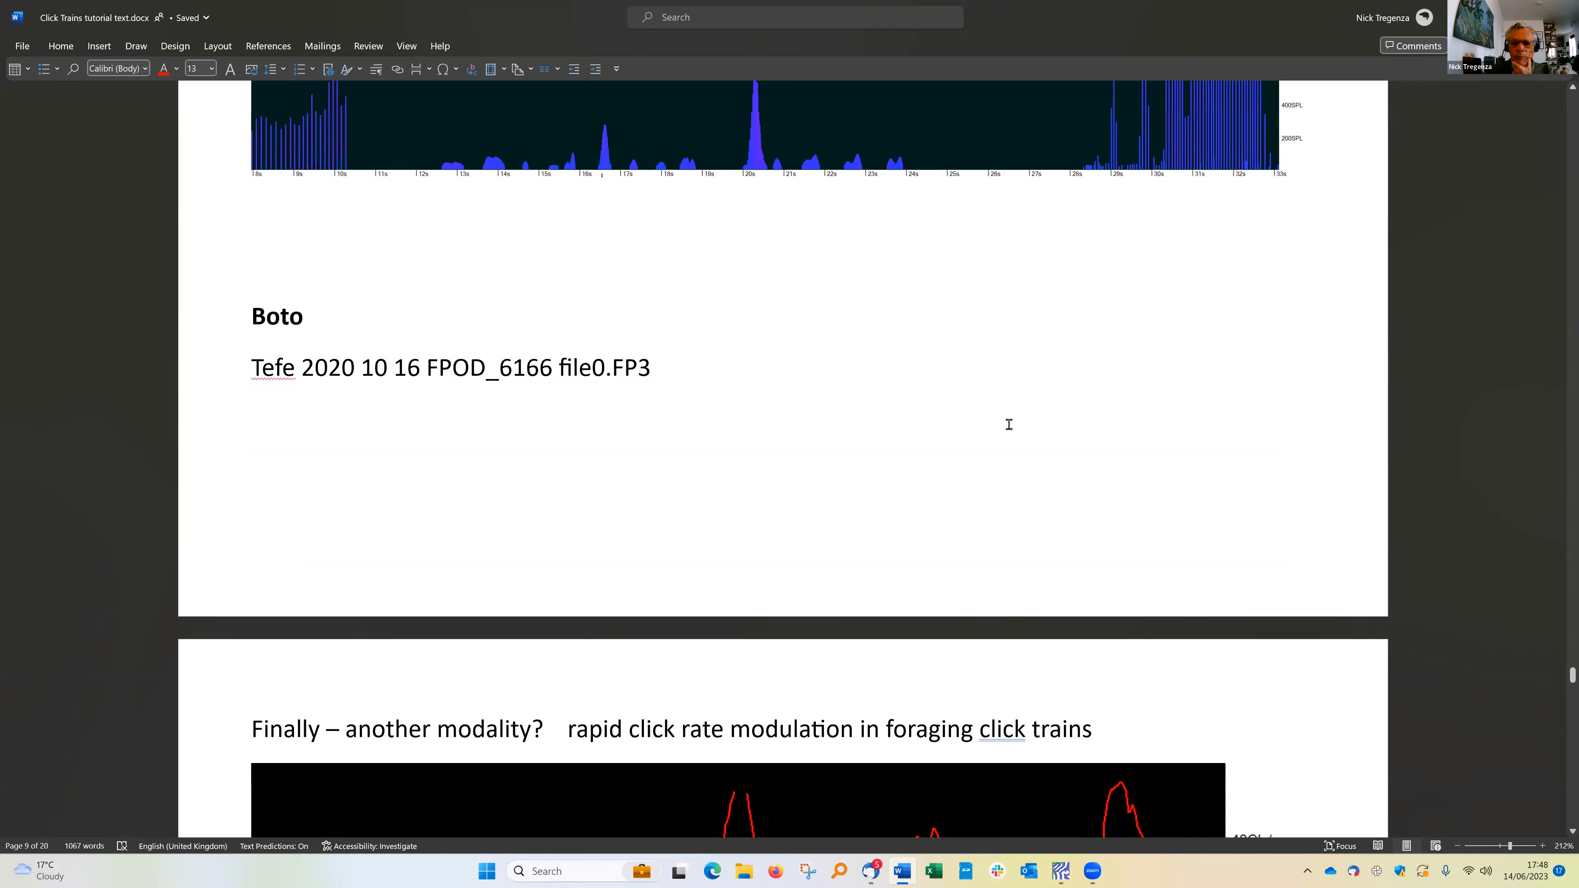
mouse_move(1063, 870)
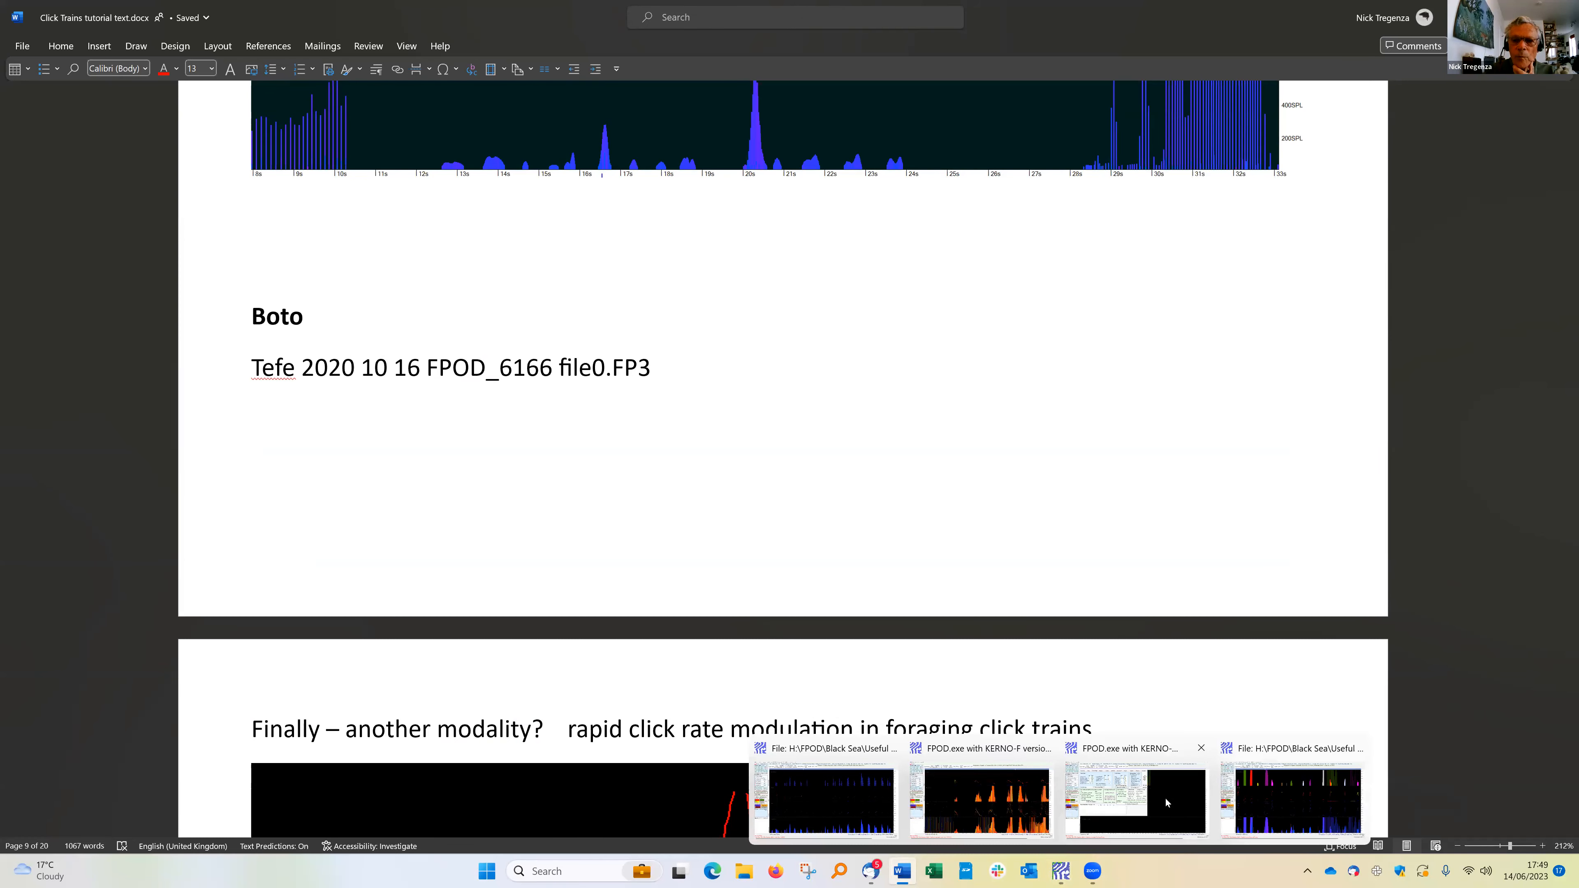
click(1166, 799)
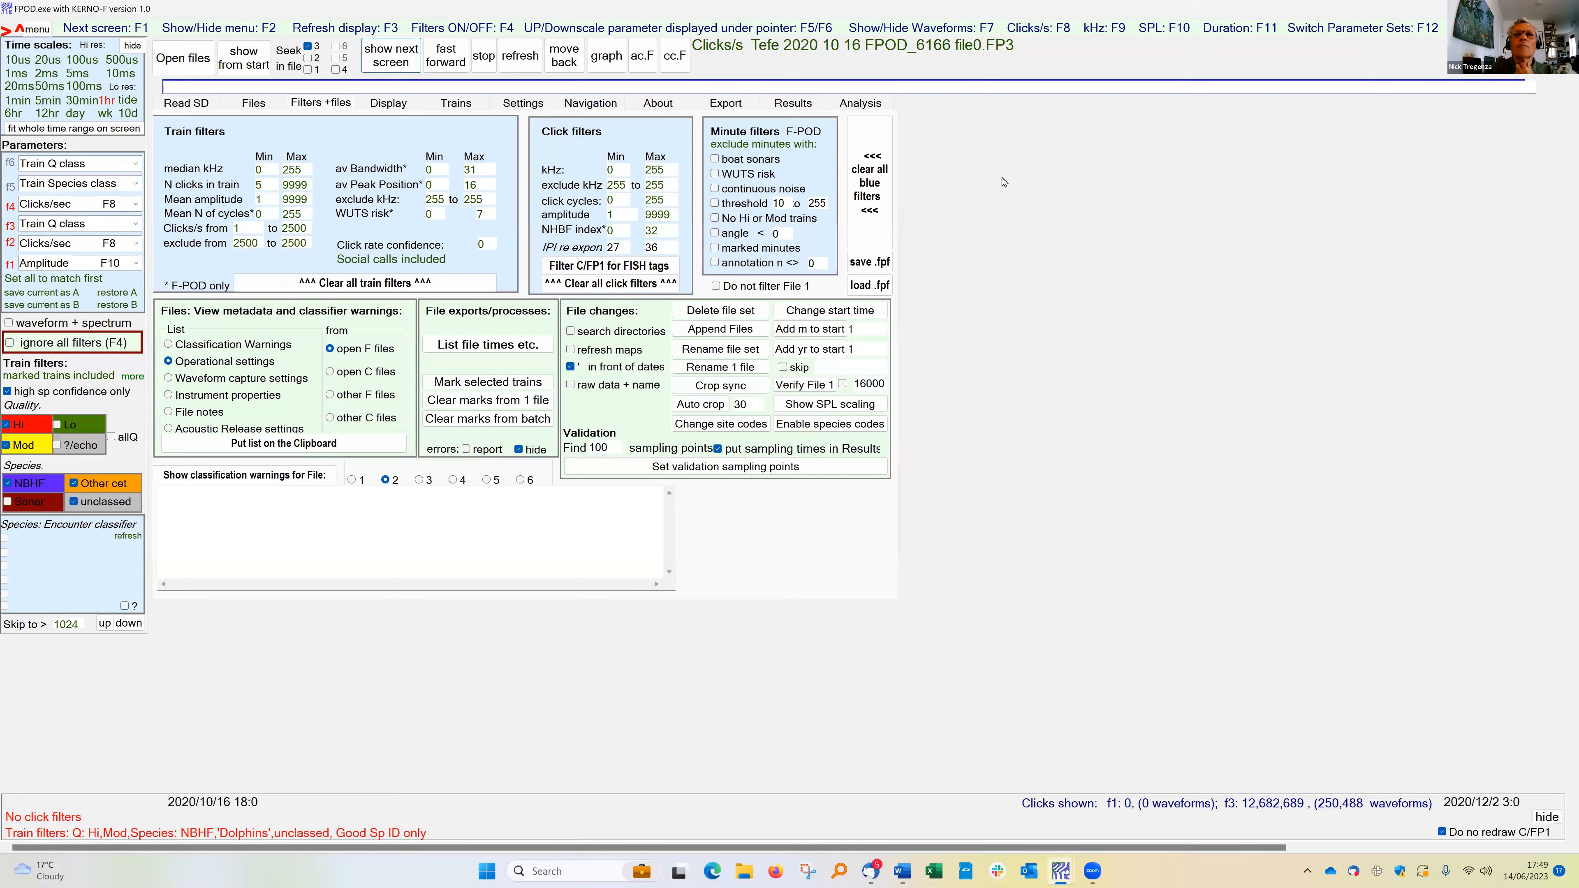
Check the file set open for the Tefe recording and its display settings.
key(F2)
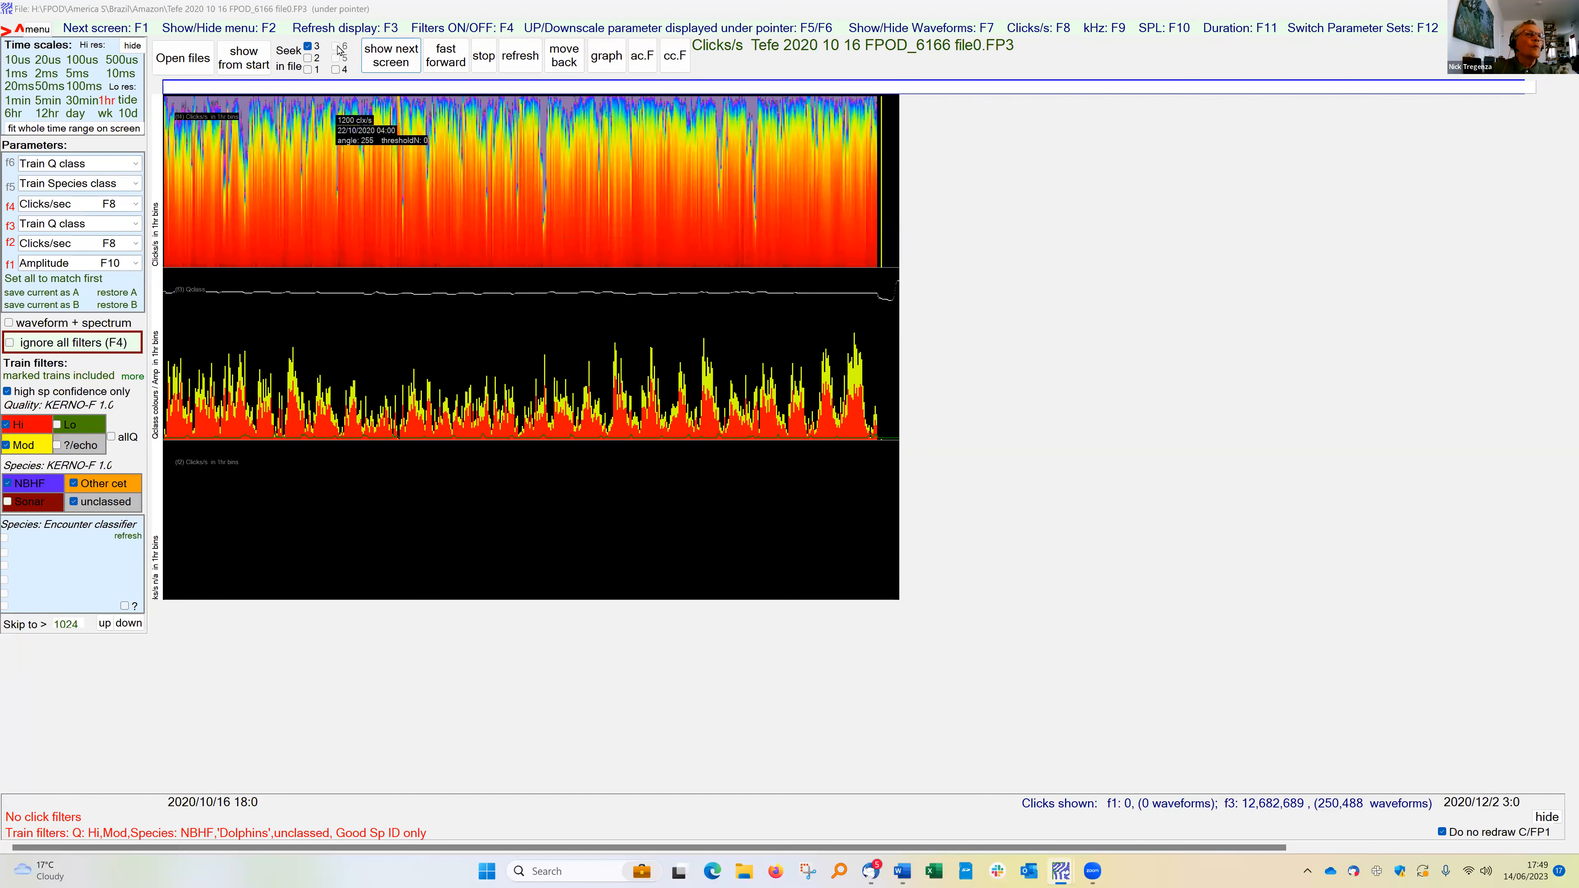
key(F2)
click(255, 107)
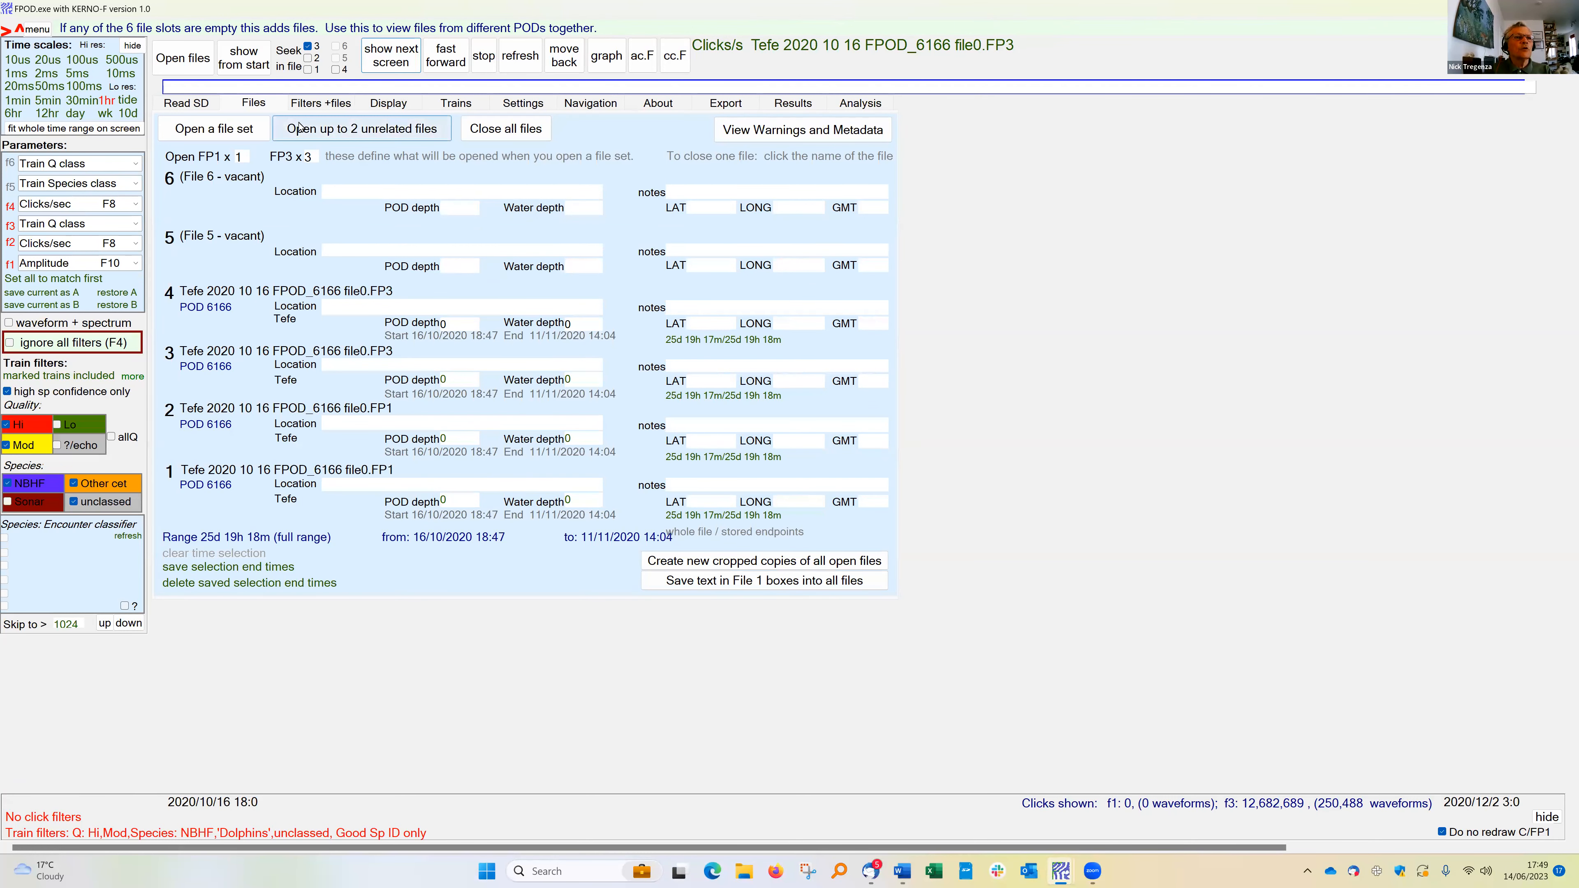
click(389, 104)
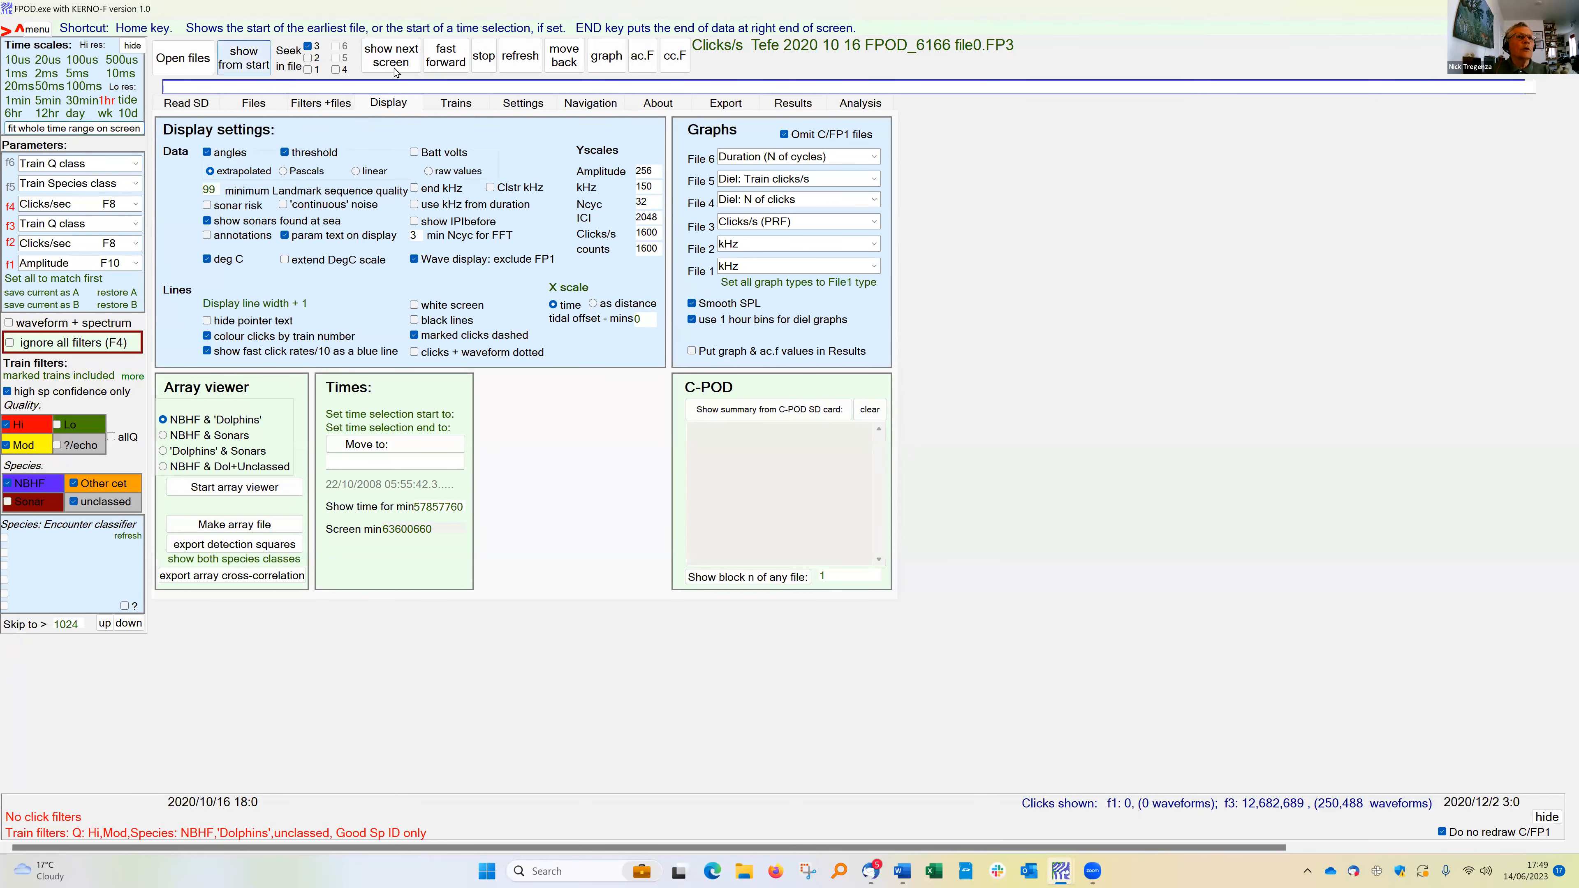
Show the Tefe data from the start, and graph its diel number of clicks and its click rates.
click(238, 65)
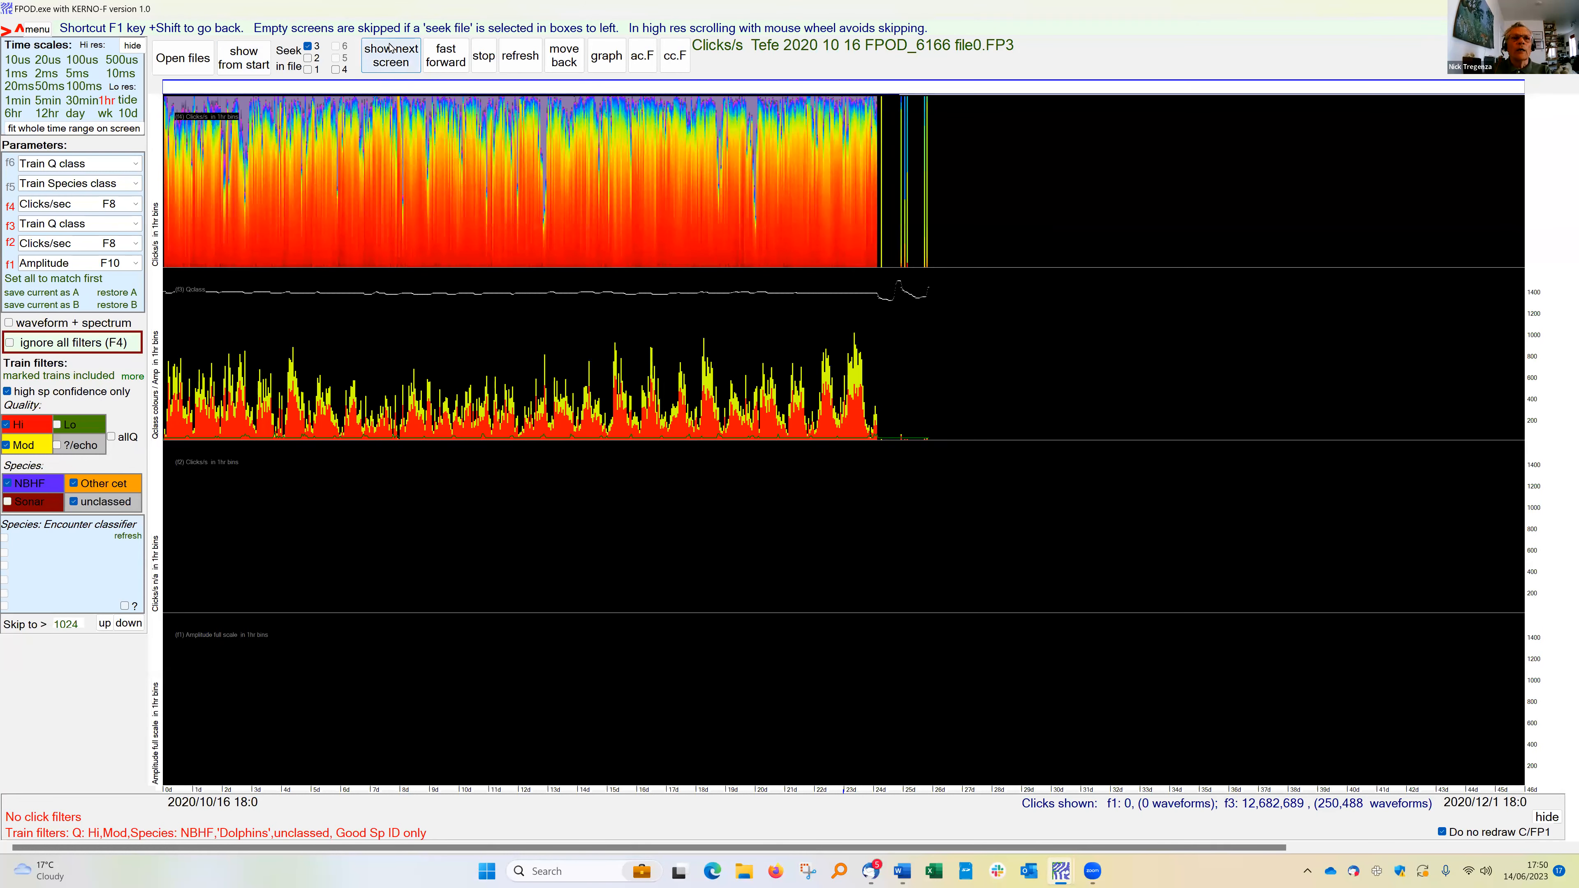
mouse_move(394, 28)
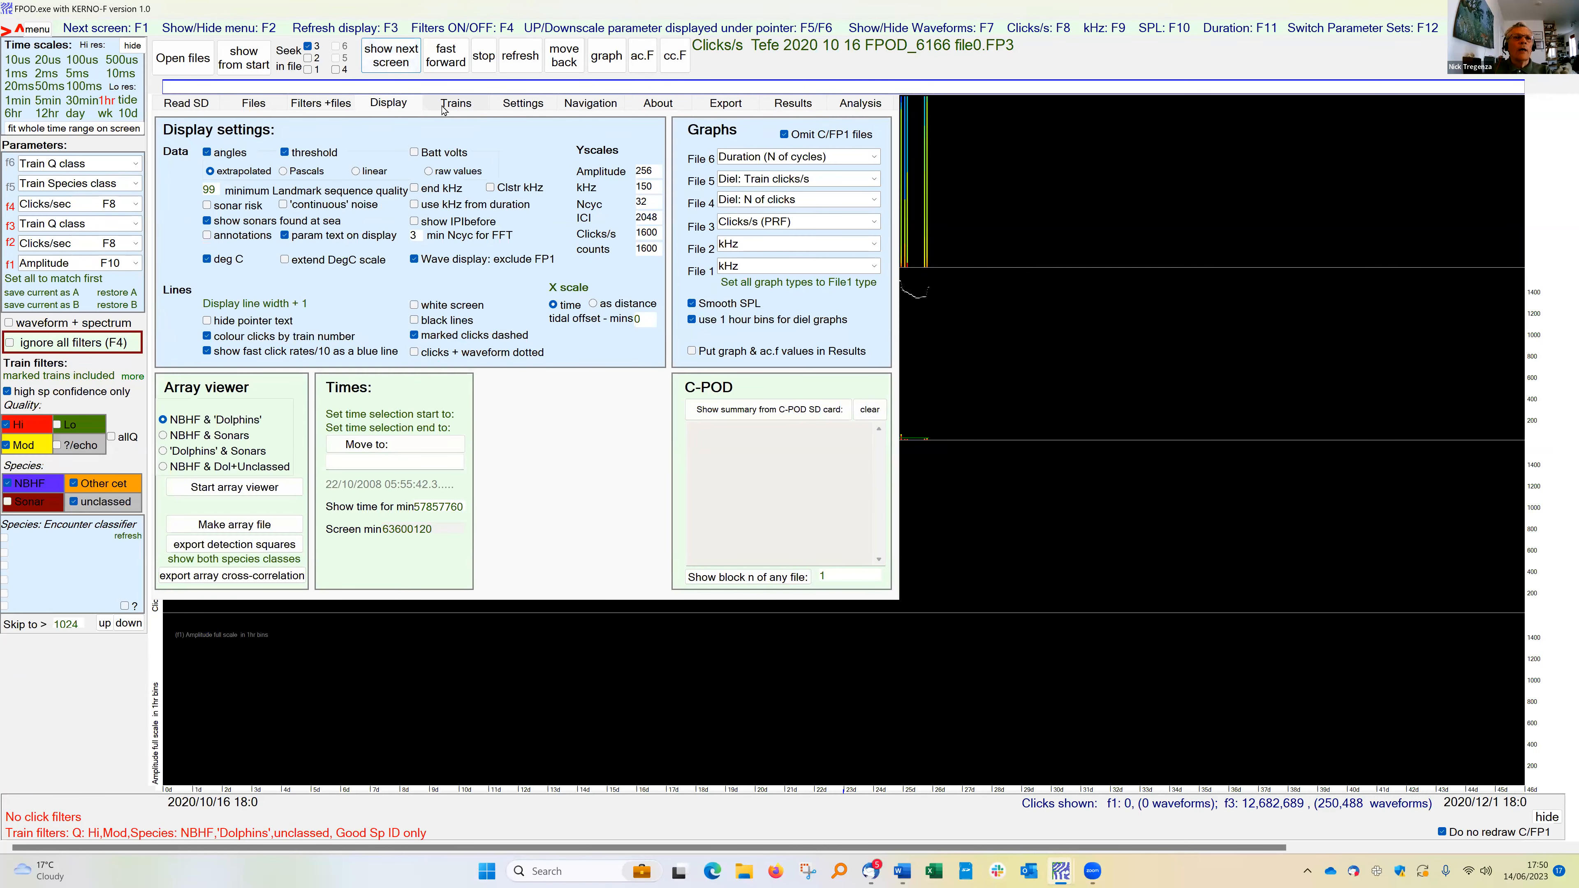
click(606, 56)
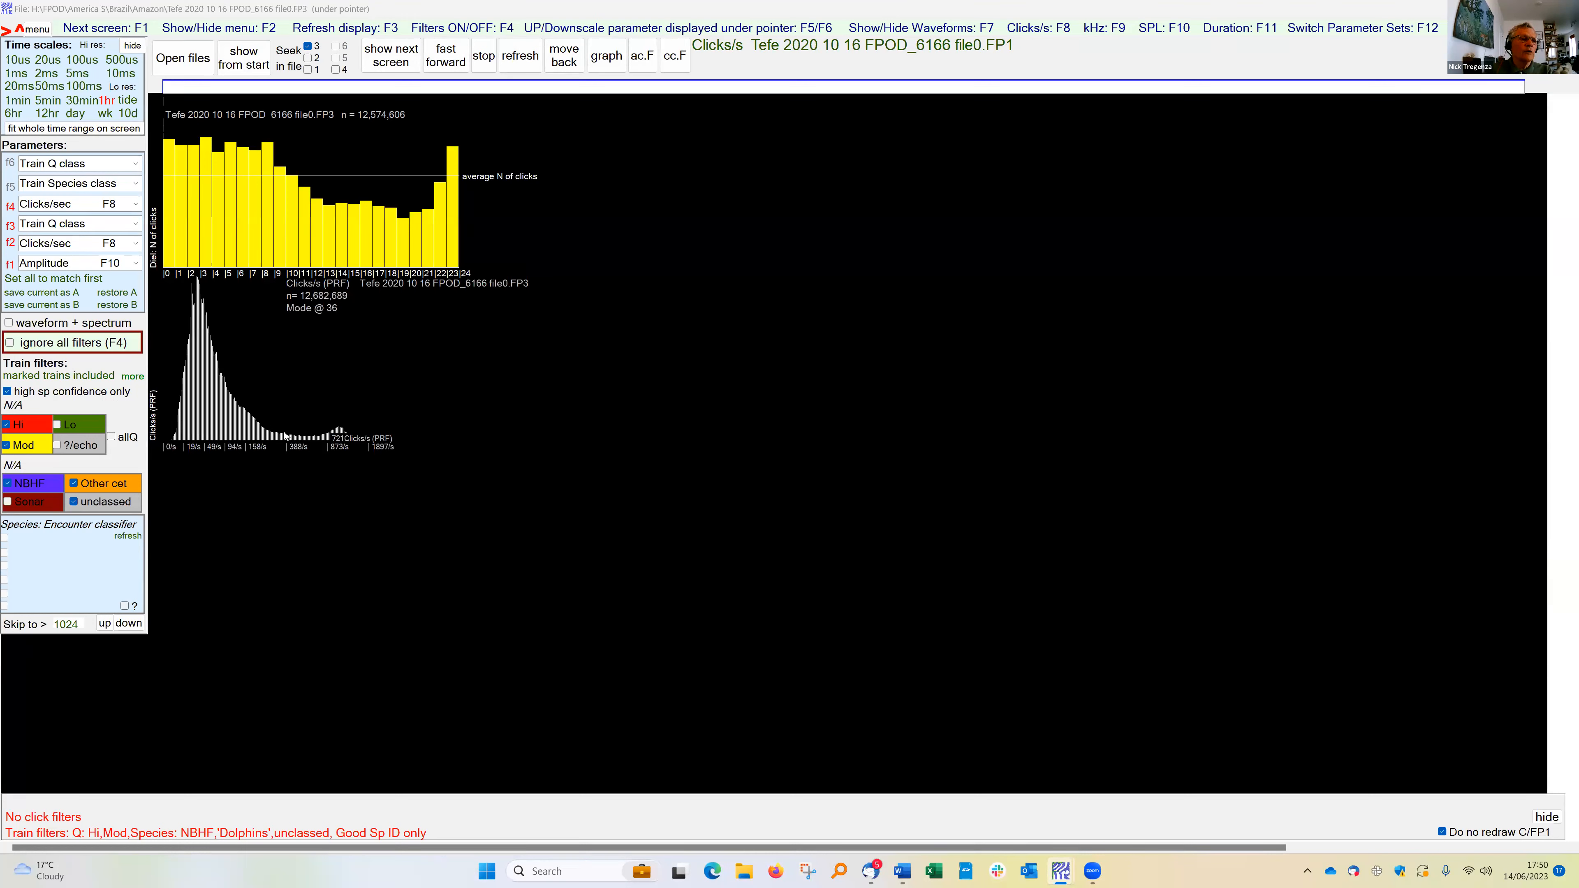
Set the train filter's minimum click rate to 200 clicks/s and the time scale to 10 ms.
key(F2)
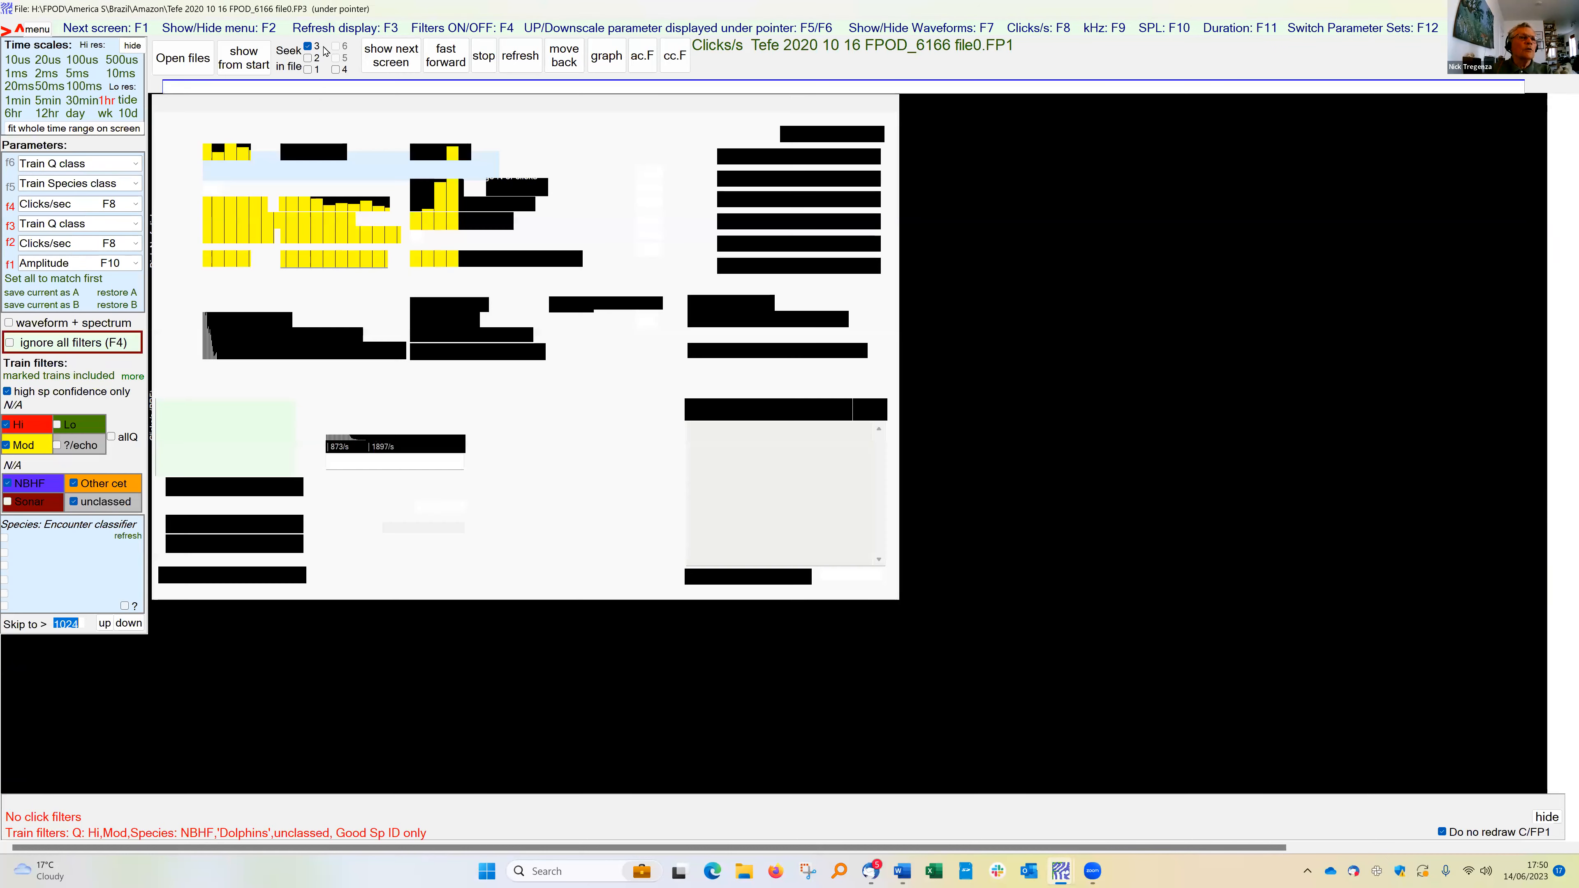
click(314, 105)
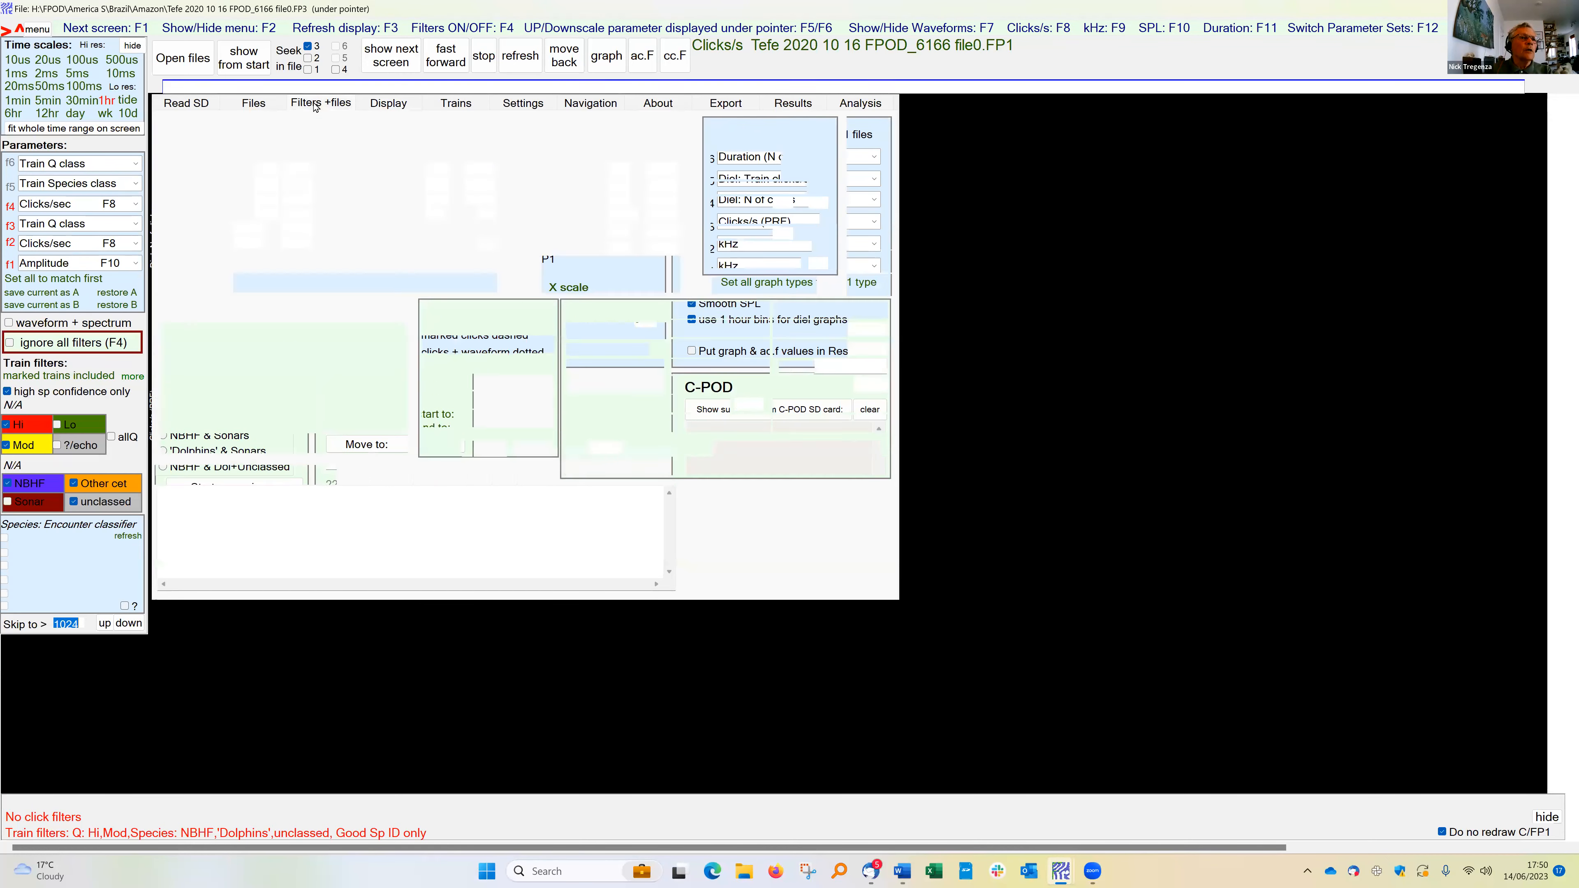
drag(241, 230, 231, 232)
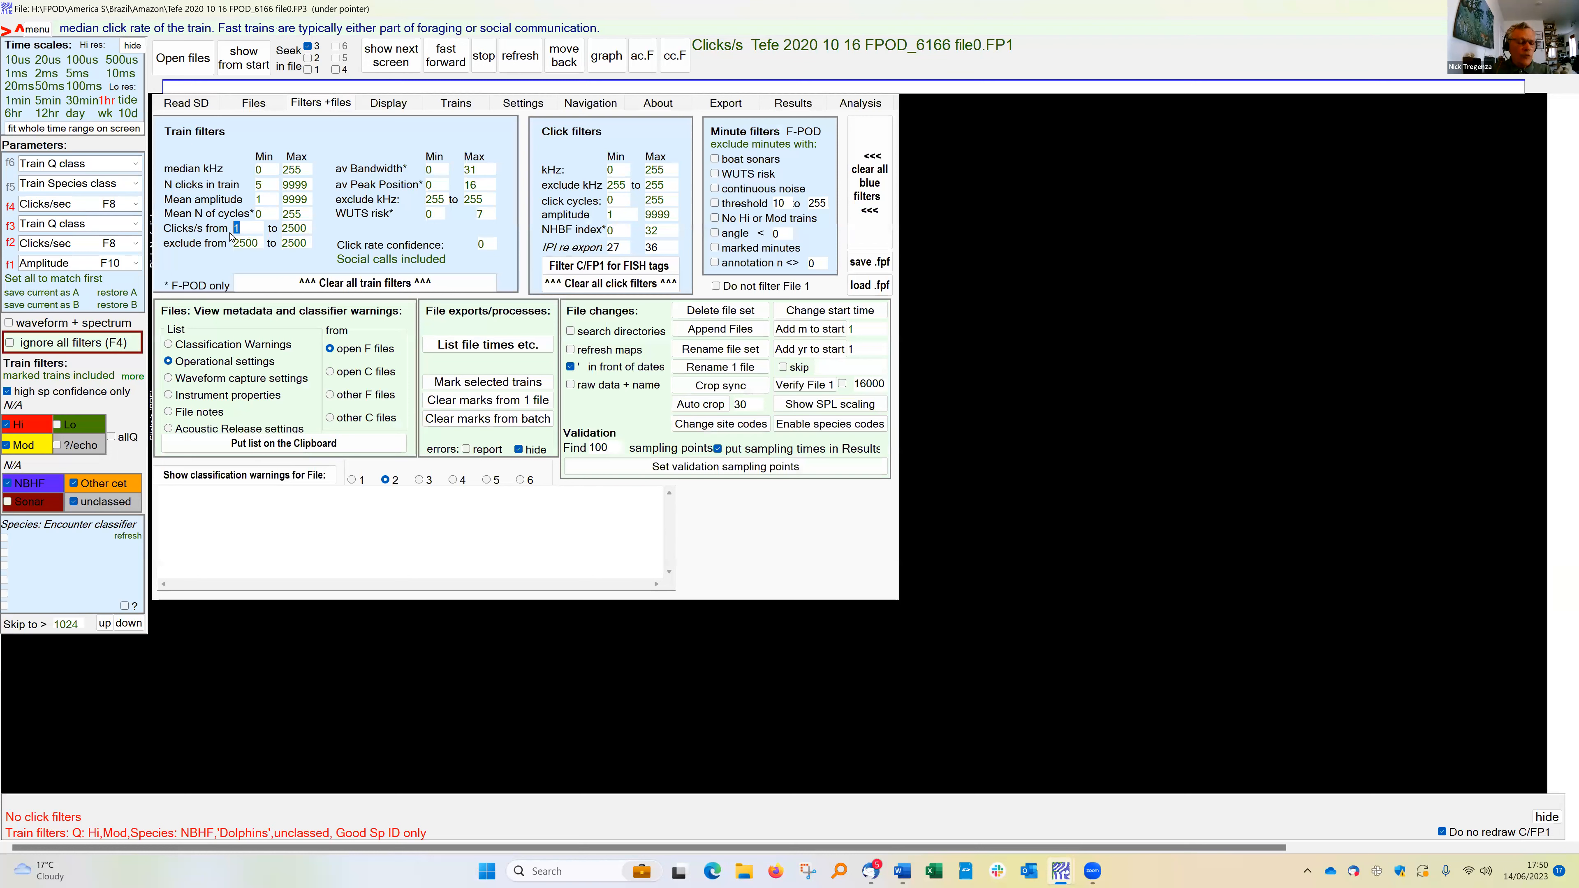
text(200)
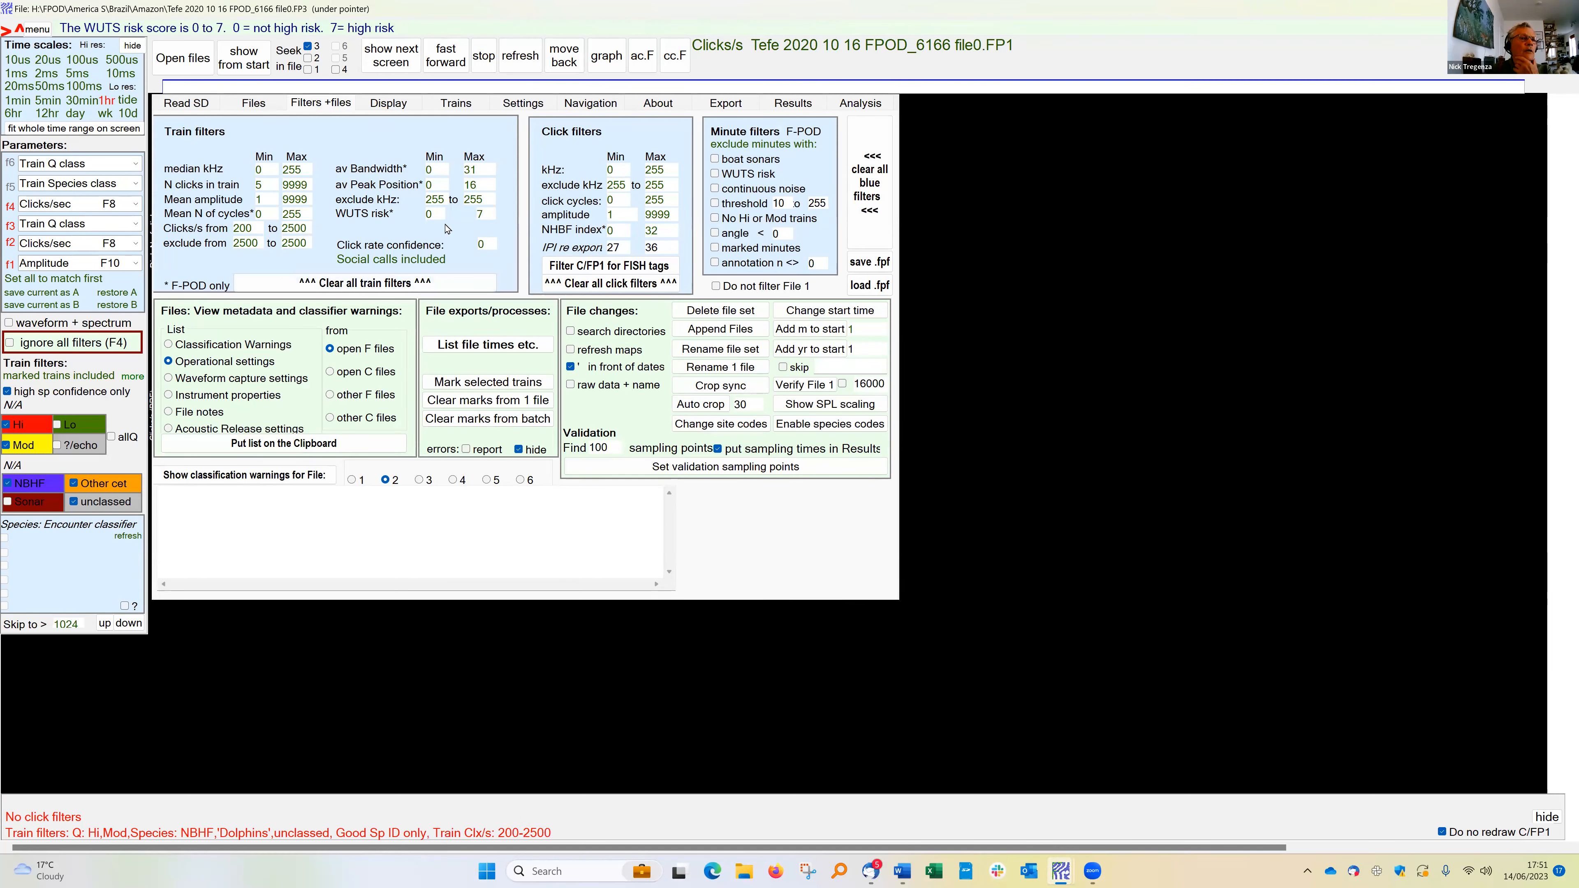
click(122, 73)
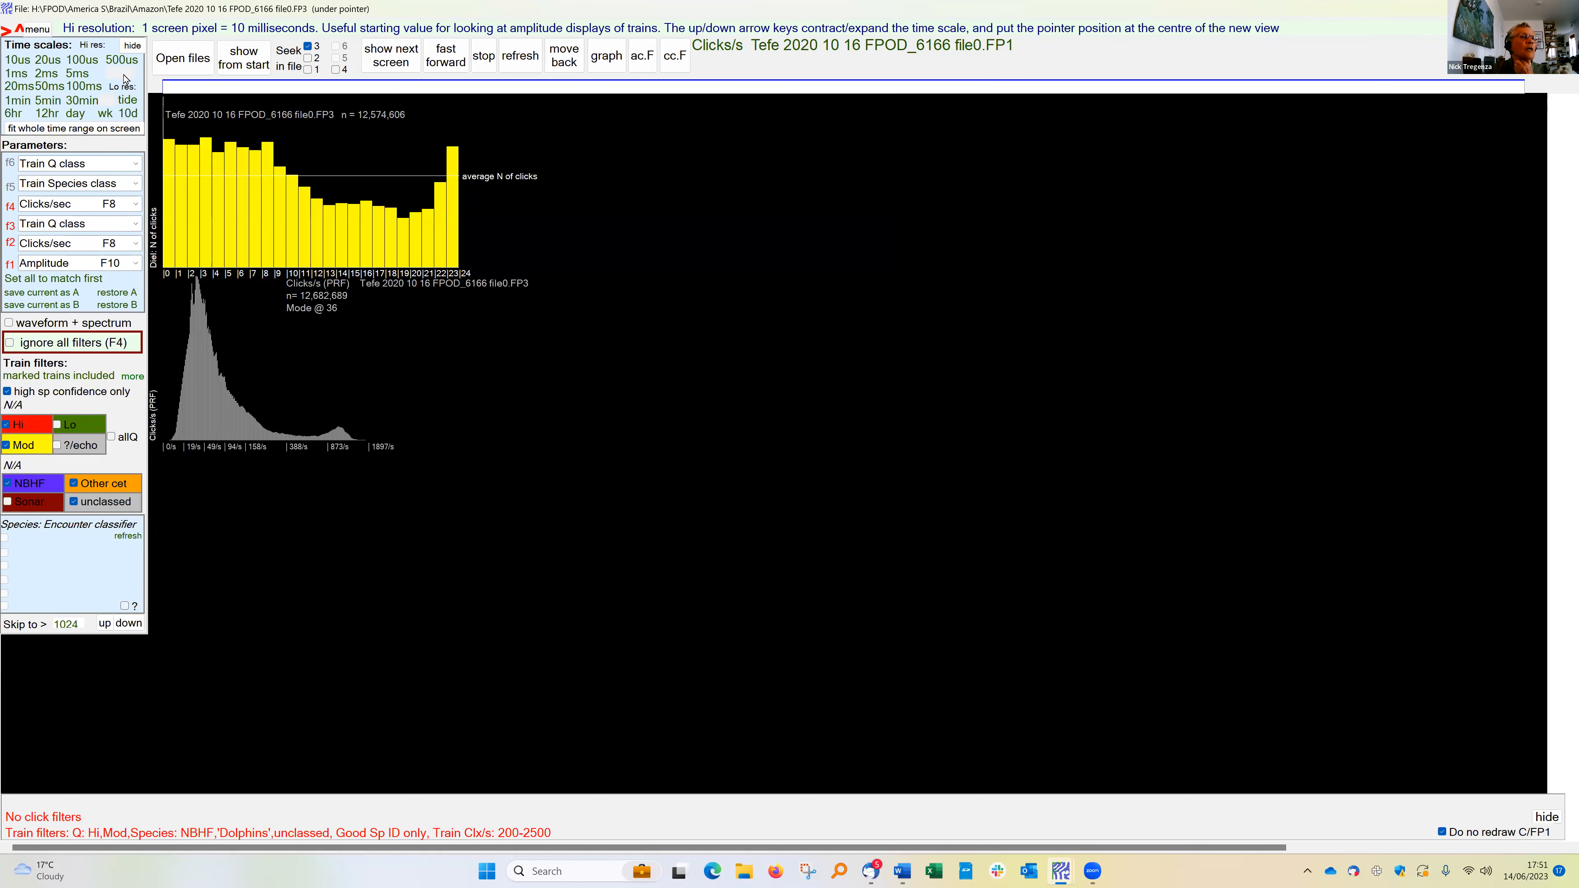
Return to the Tefe F-POD data and step through the matching screens to 19 October 2020 at 14:09.
click(902, 872)
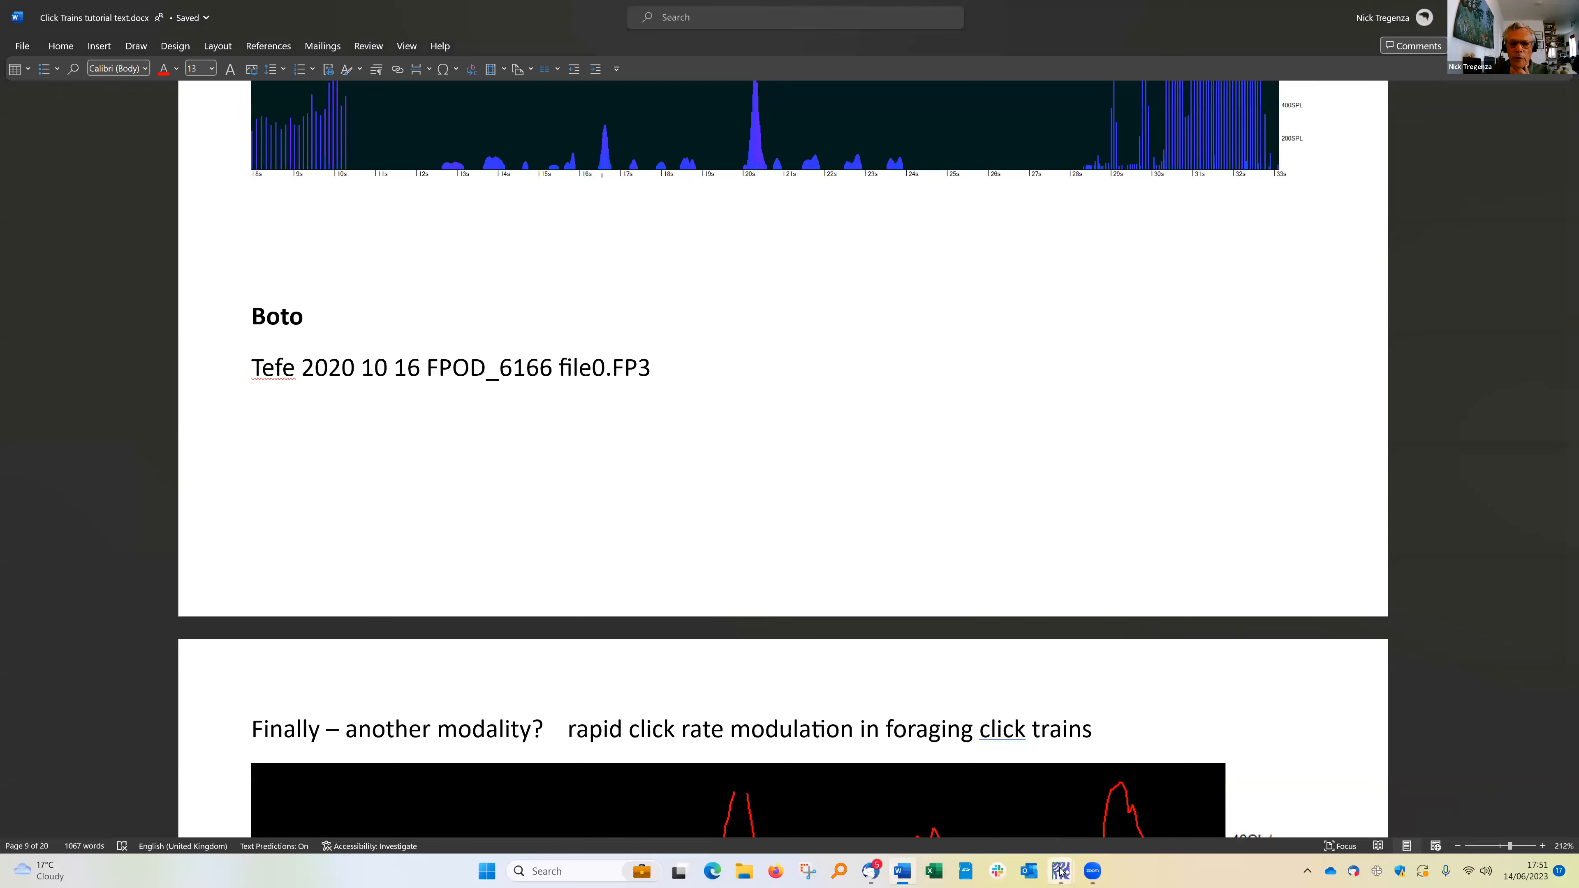
mouse_move(1061, 871)
click(1148, 807)
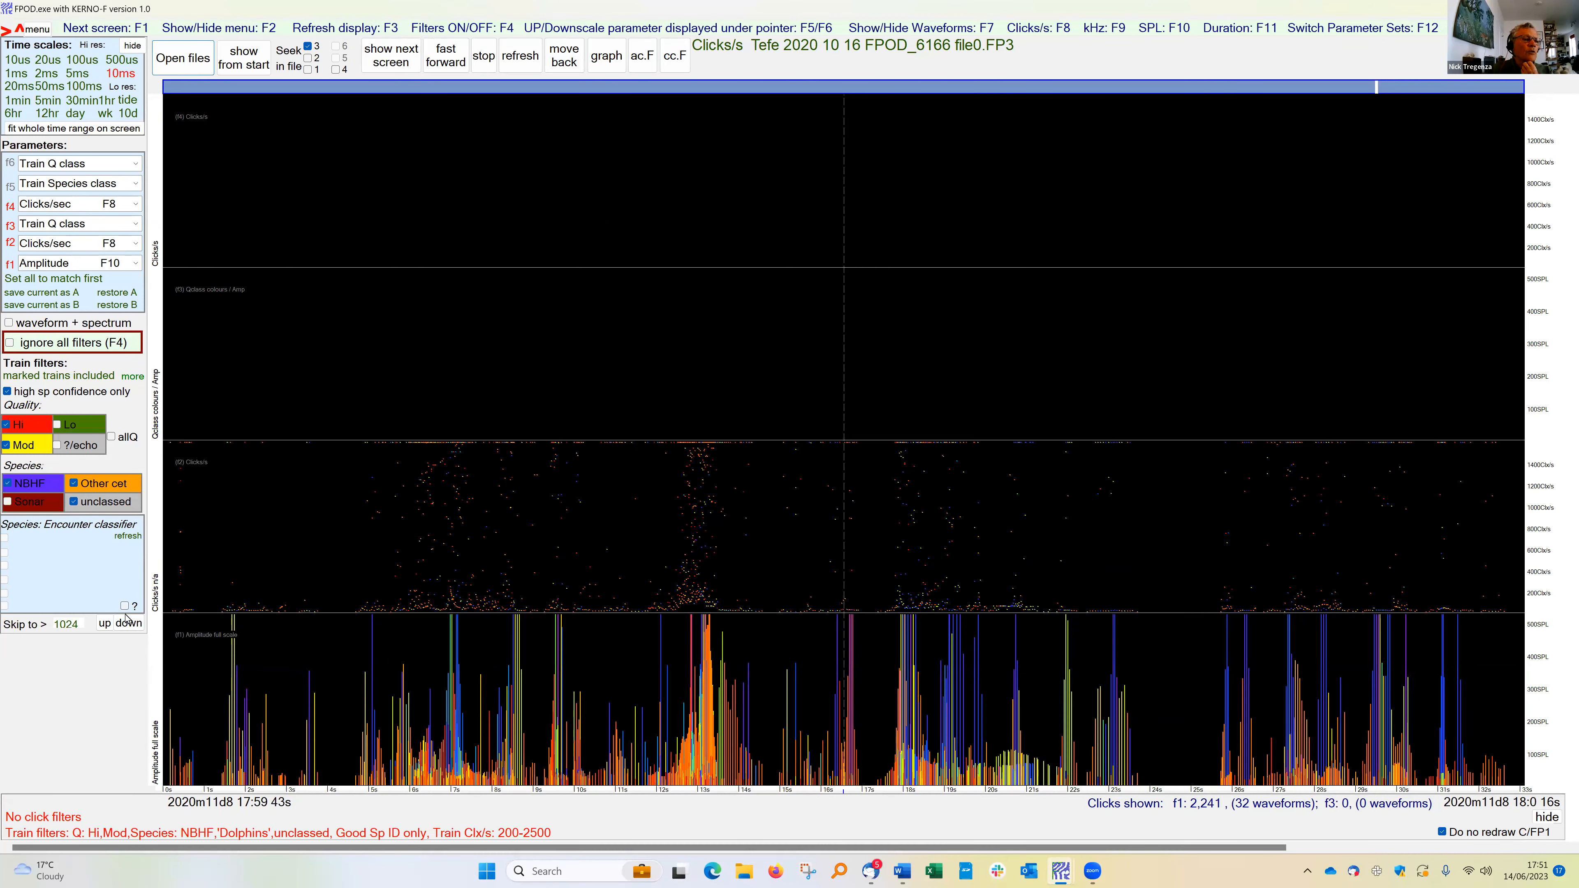
key(F2)
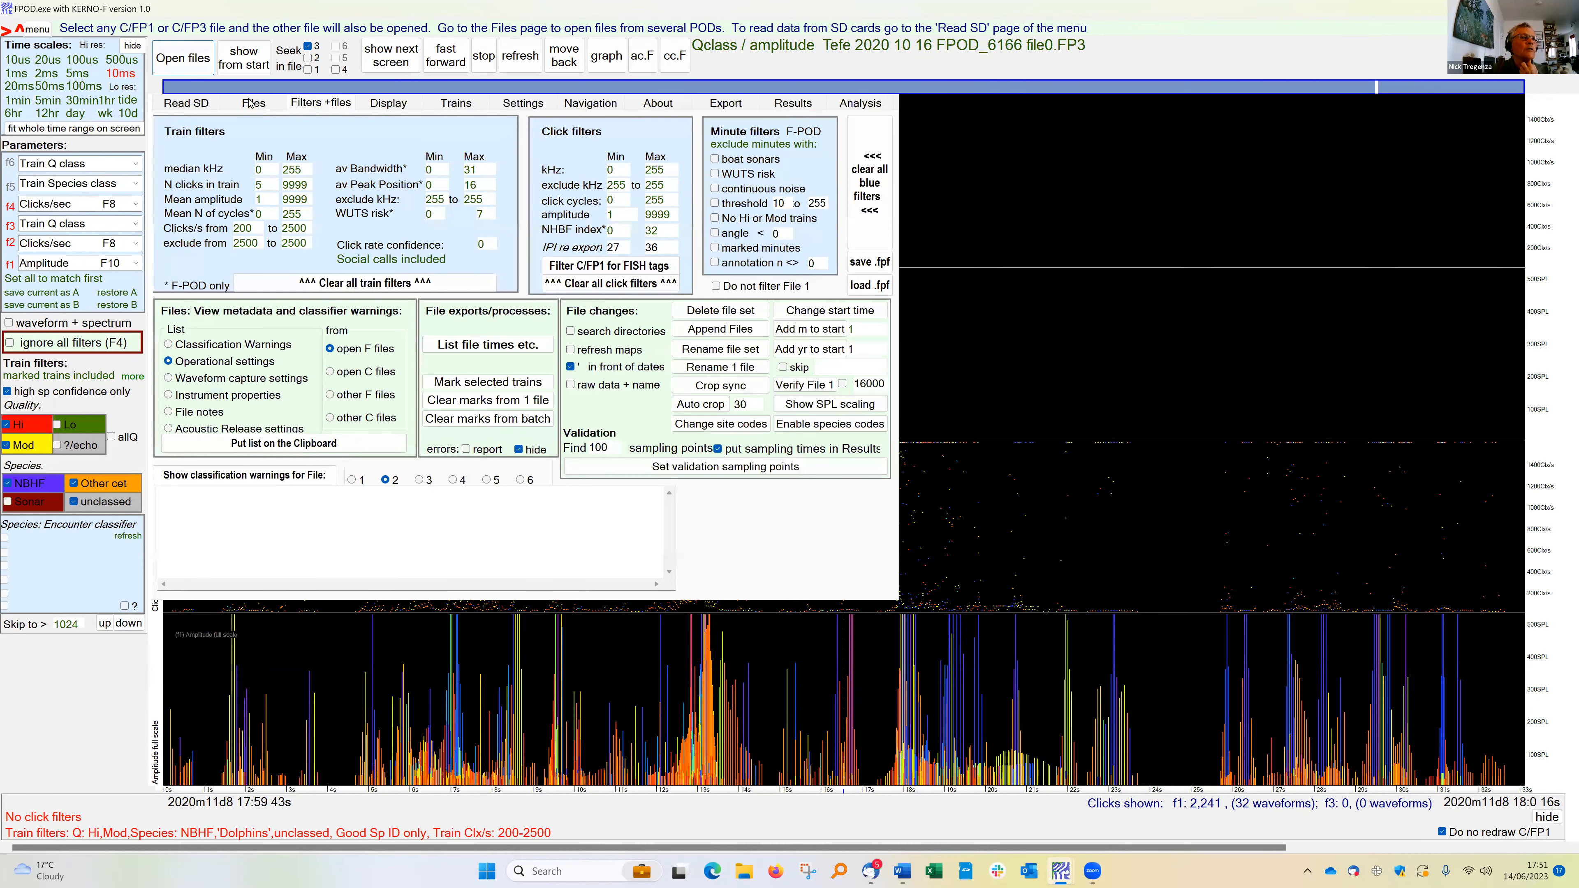
click(384, 59)
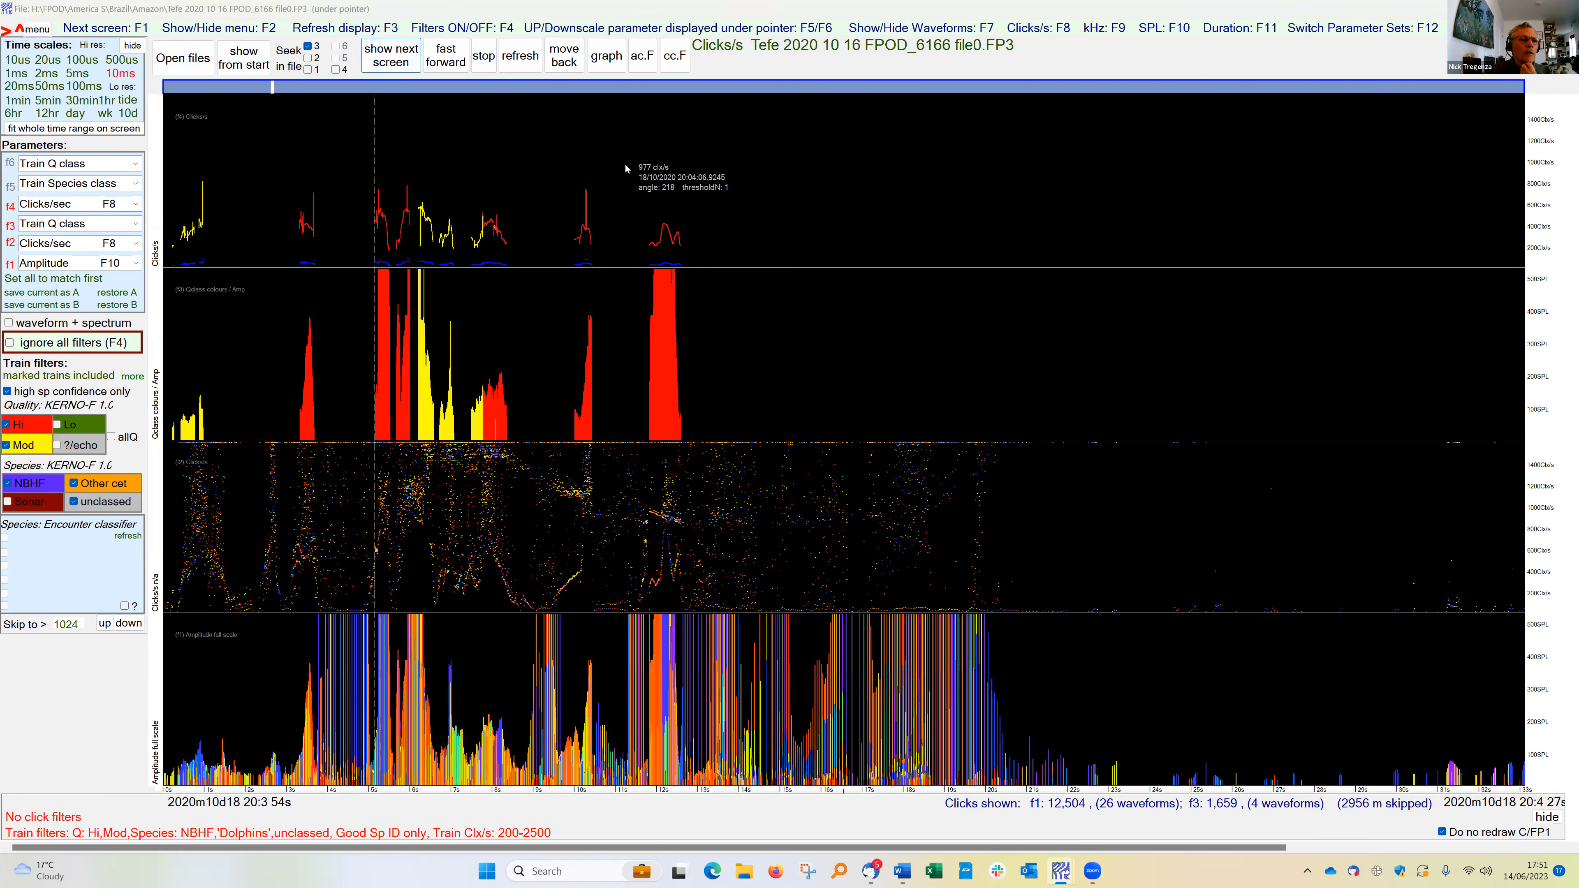
click(391, 62)
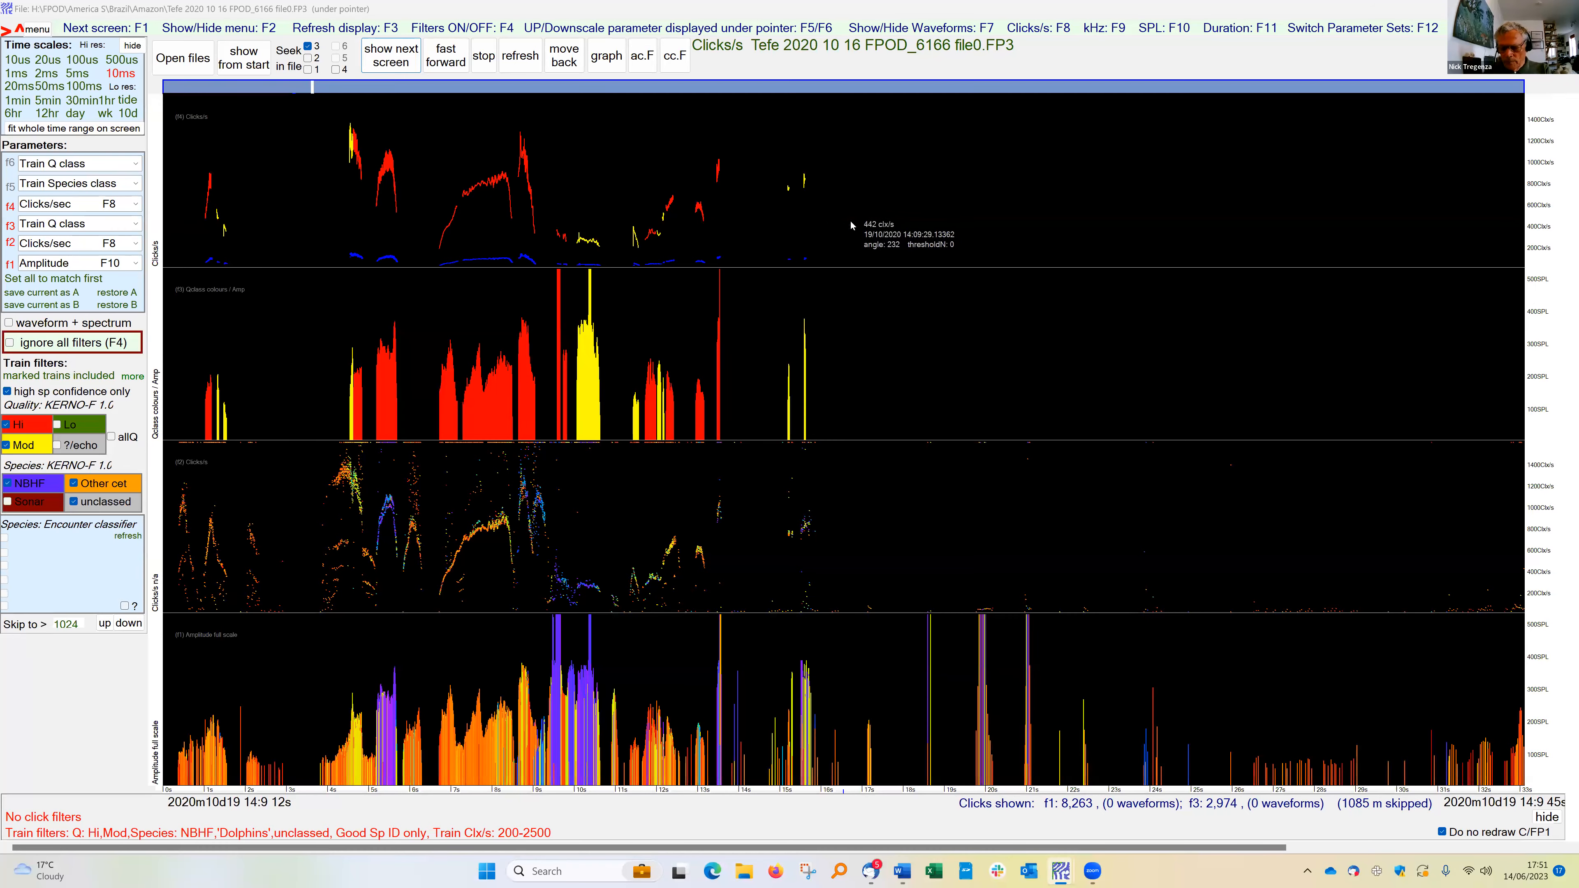
Shift the 19 October 14:09 view to include earlier trains, and enlarge the long fast trains to a 2 ms time scale.
drag(850, 221, 858, 220)
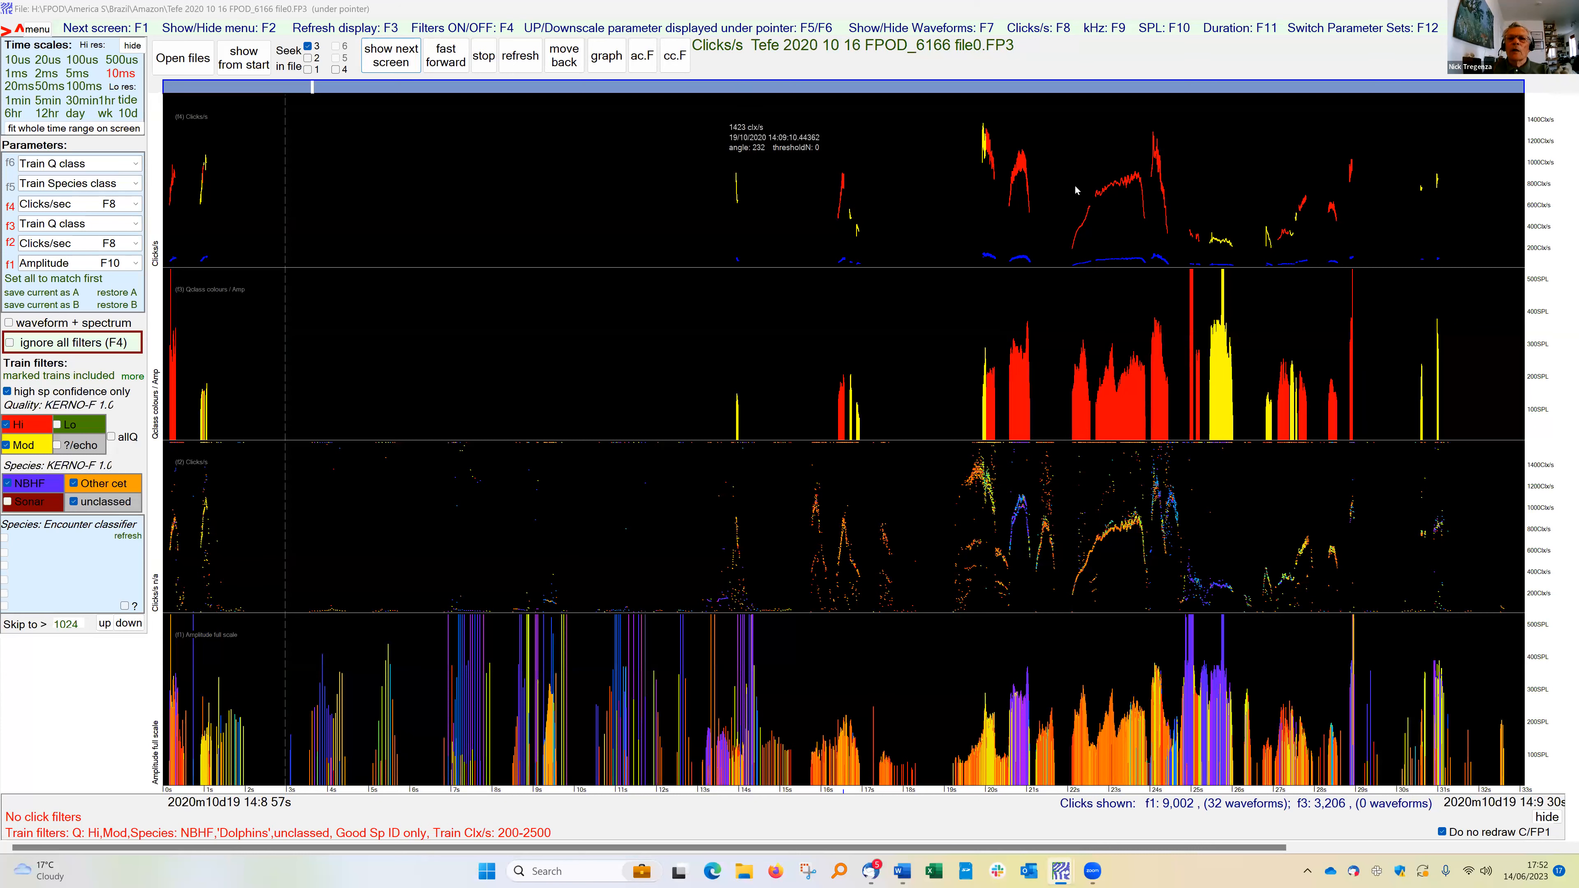
click(1054, 191)
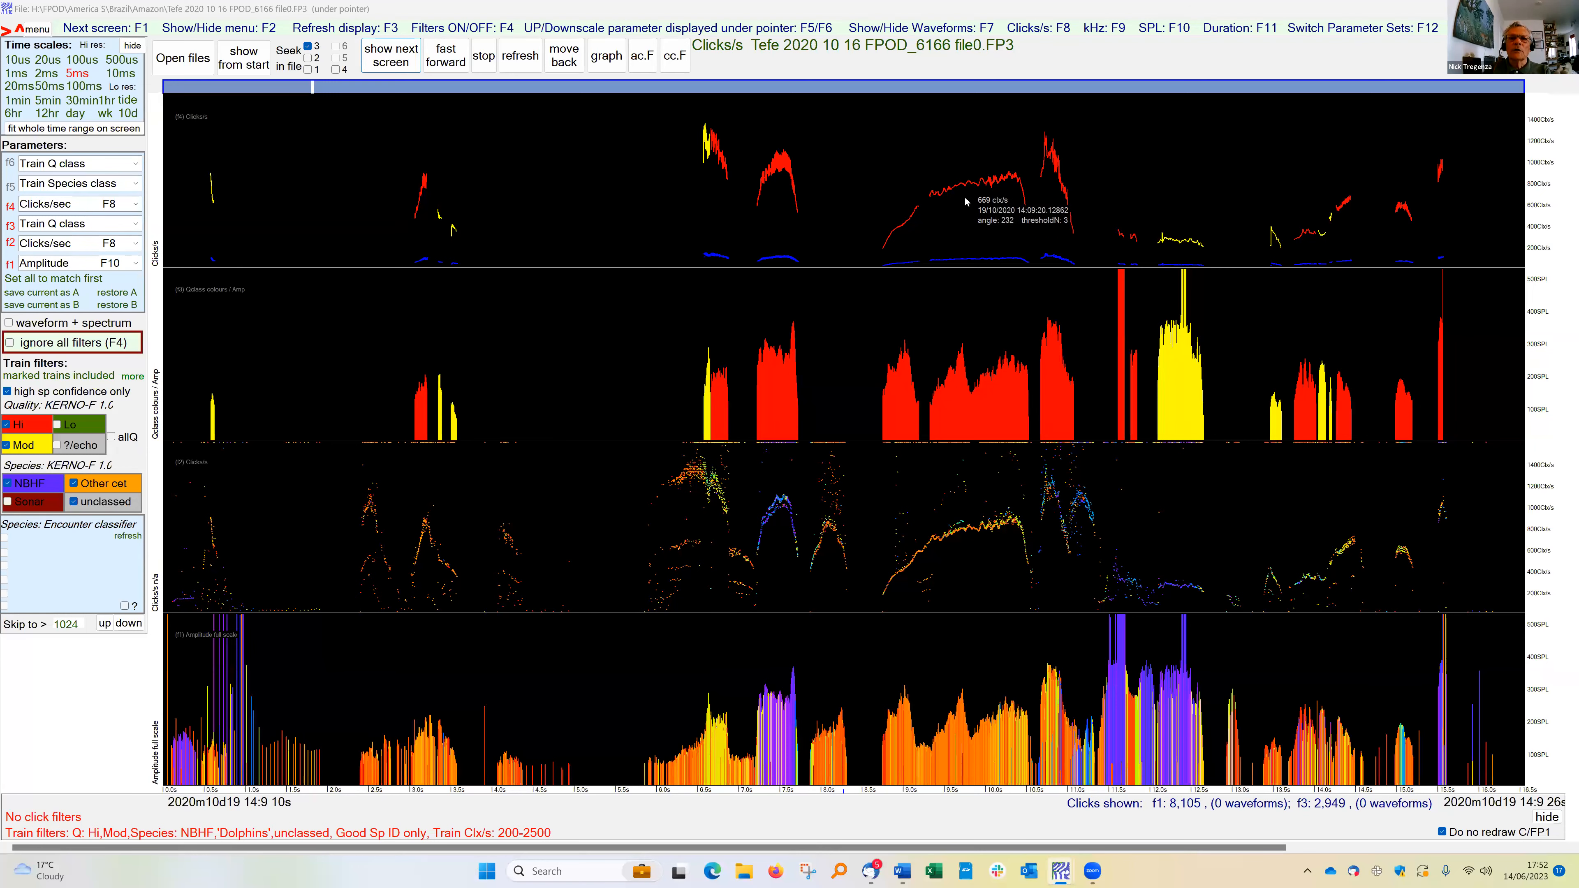
click(934, 216)
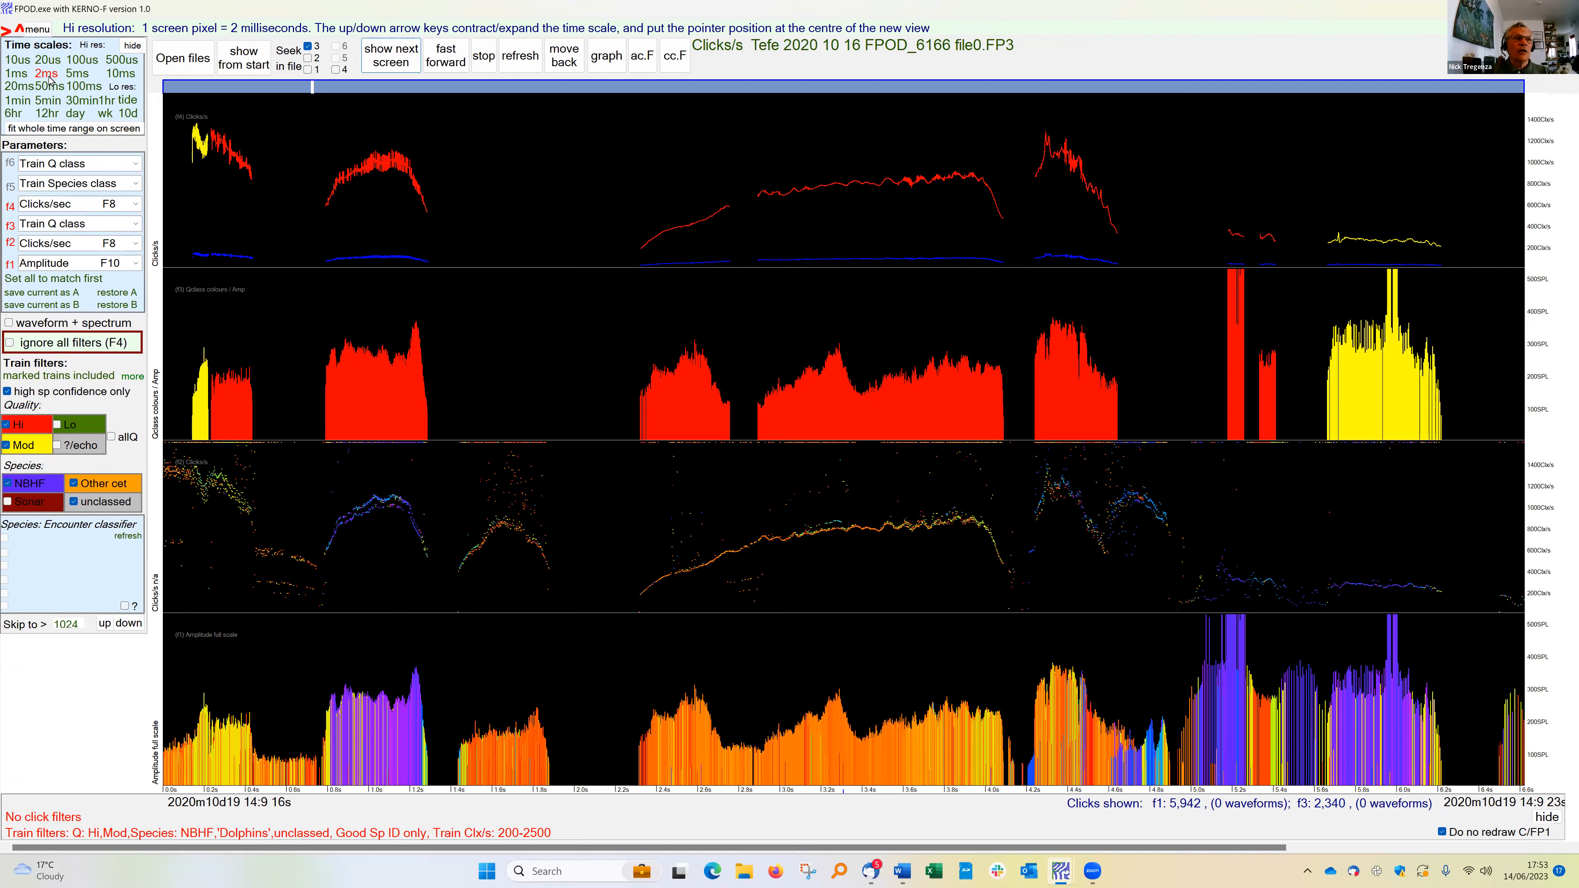
Go to the next matching screen, 24 October 2020 at 20:37, and shift the view to show the whole series of modulated trains.
click(395, 67)
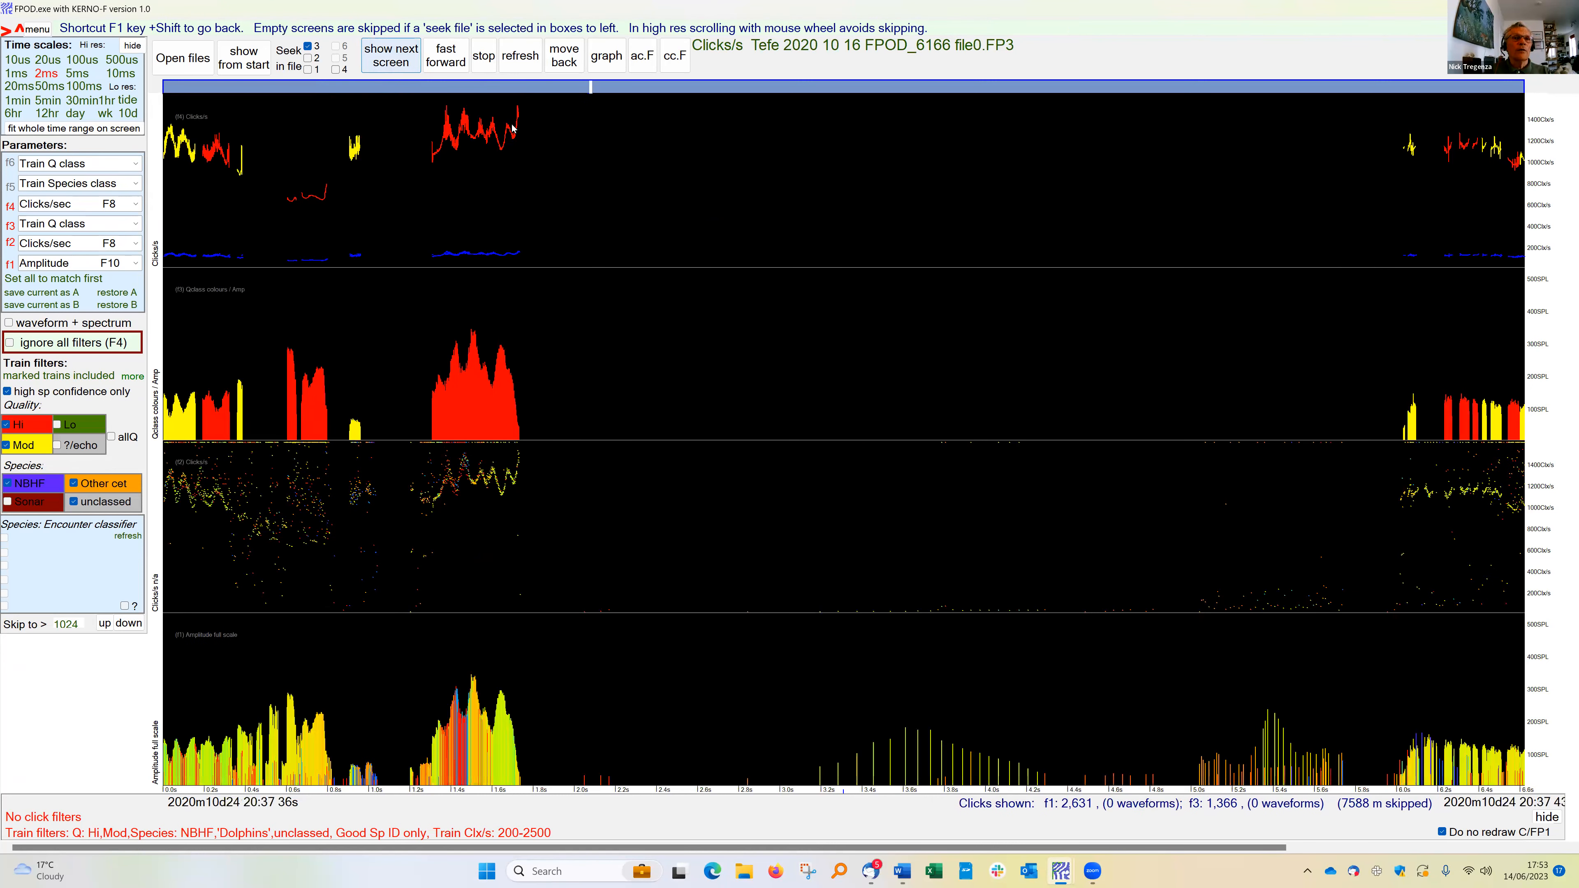
click(570, 138)
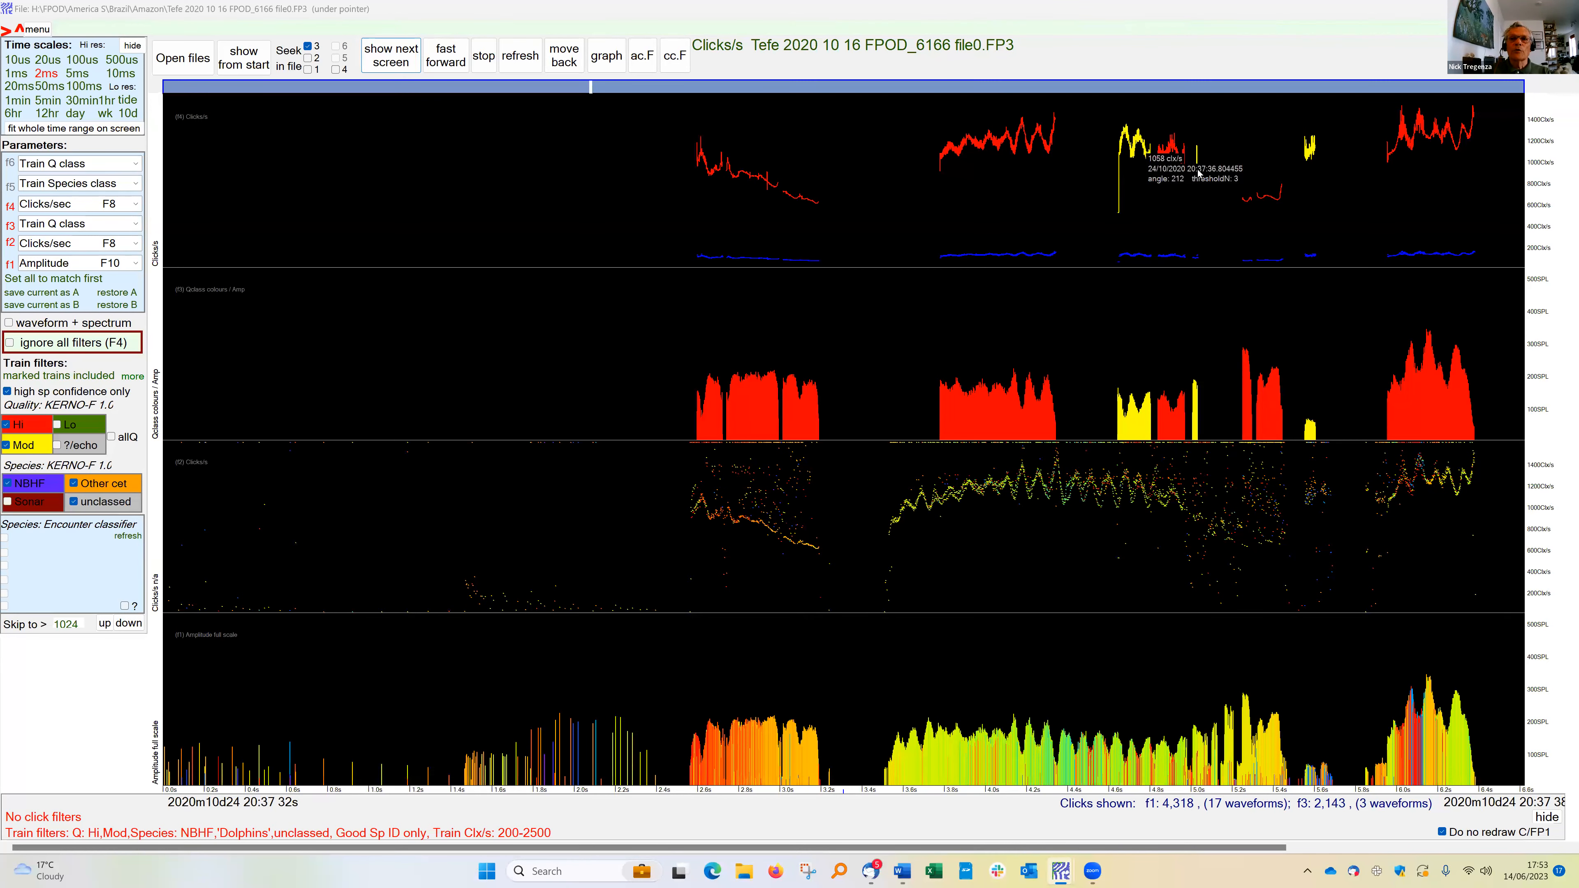
click(657, 157)
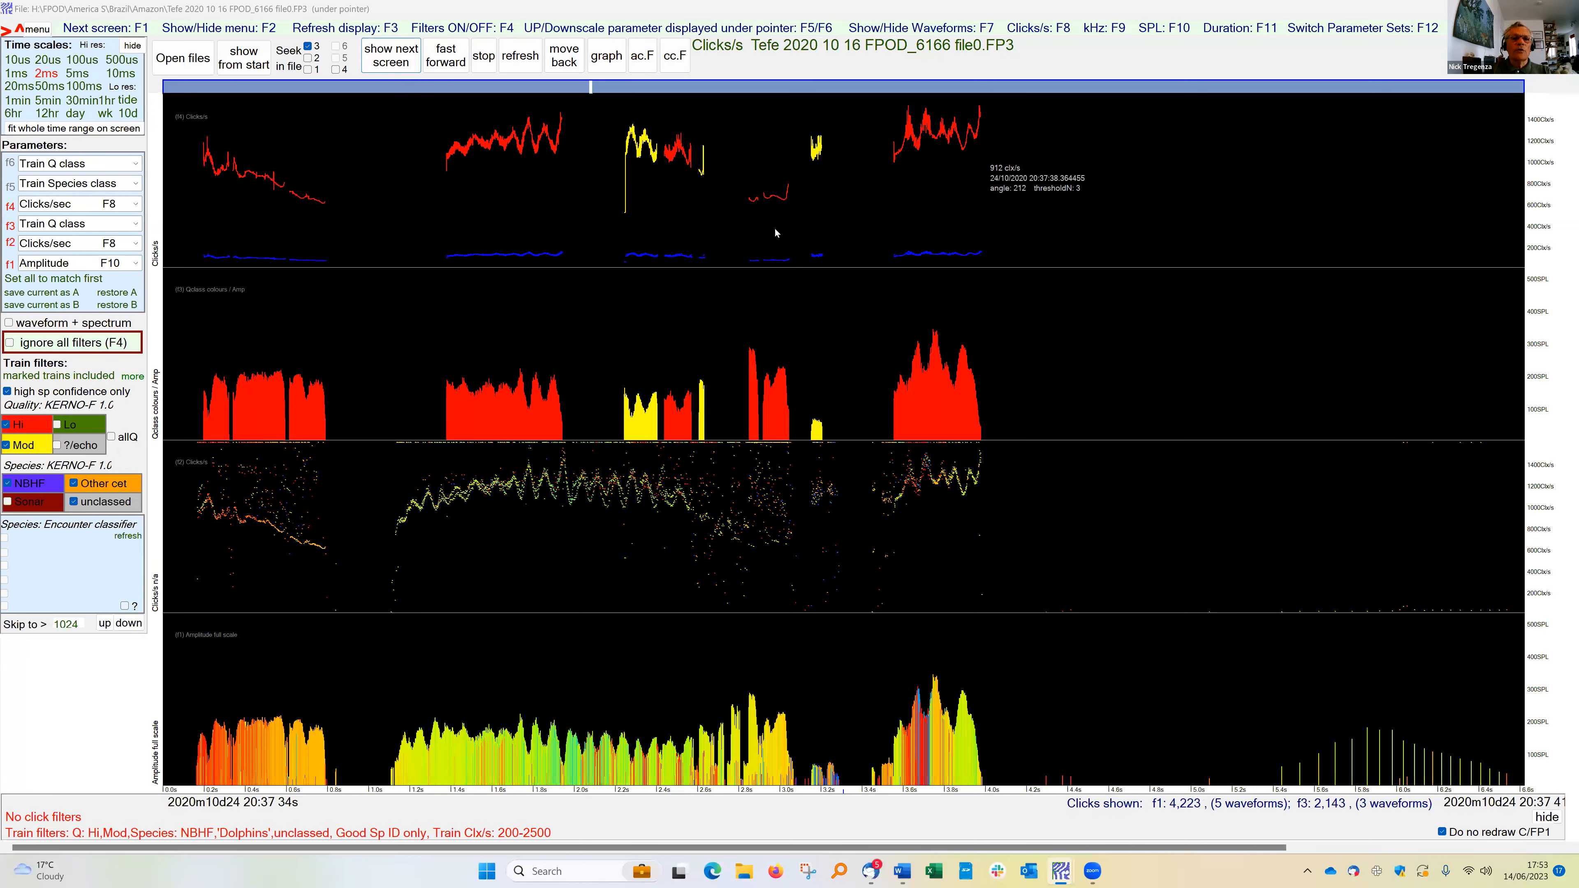
Go to the next matching screen, 25 October 2020 at 17:08, and shift the view to compare the arched trains.
click(391, 62)
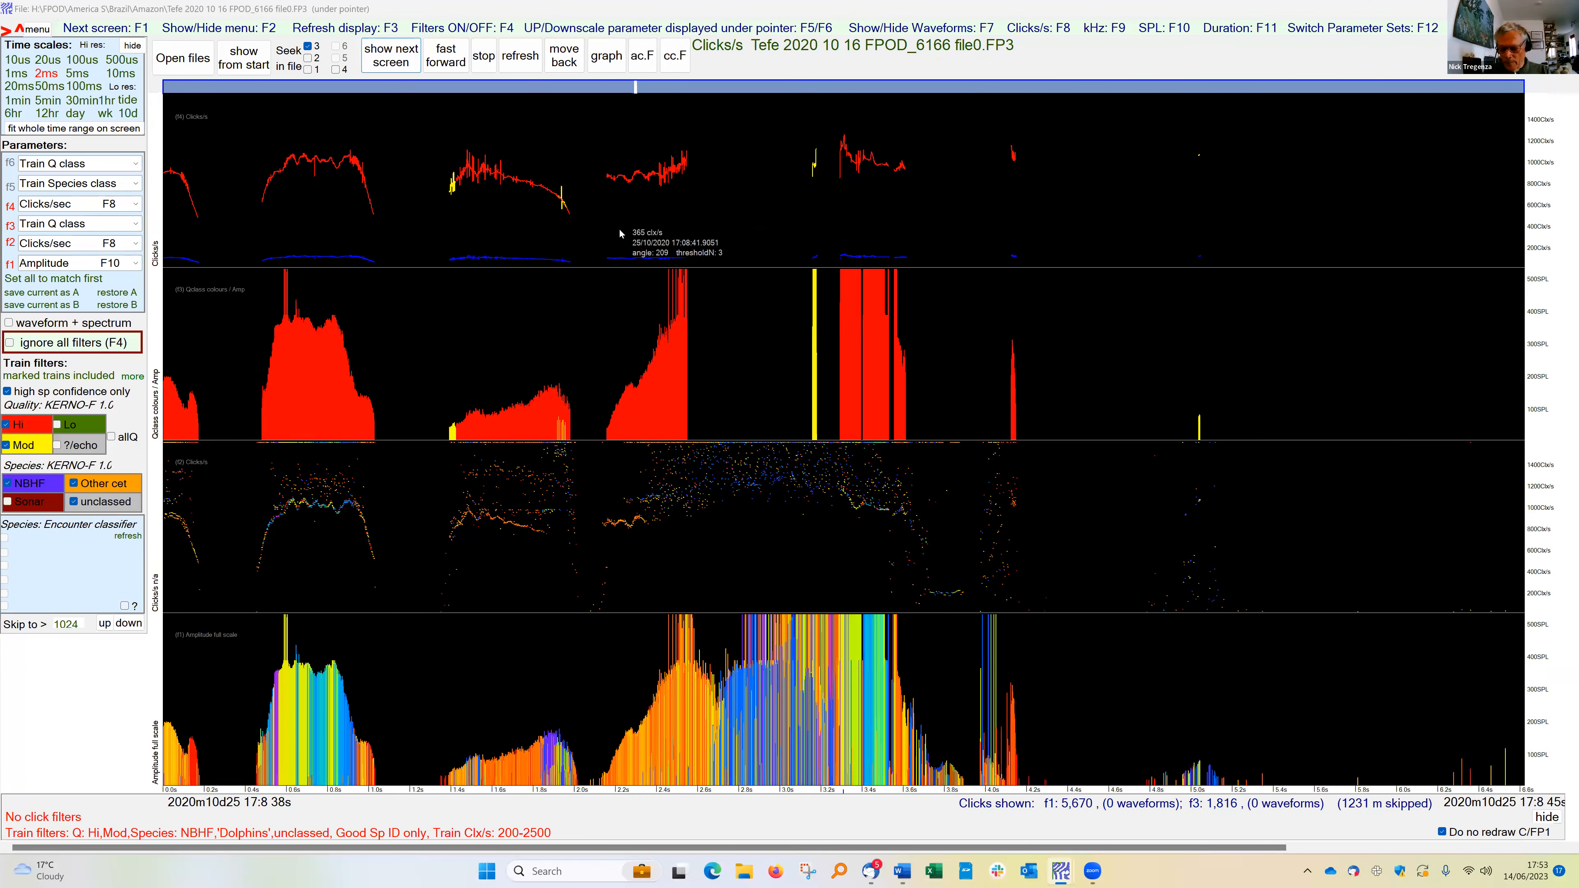
click(599, 225)
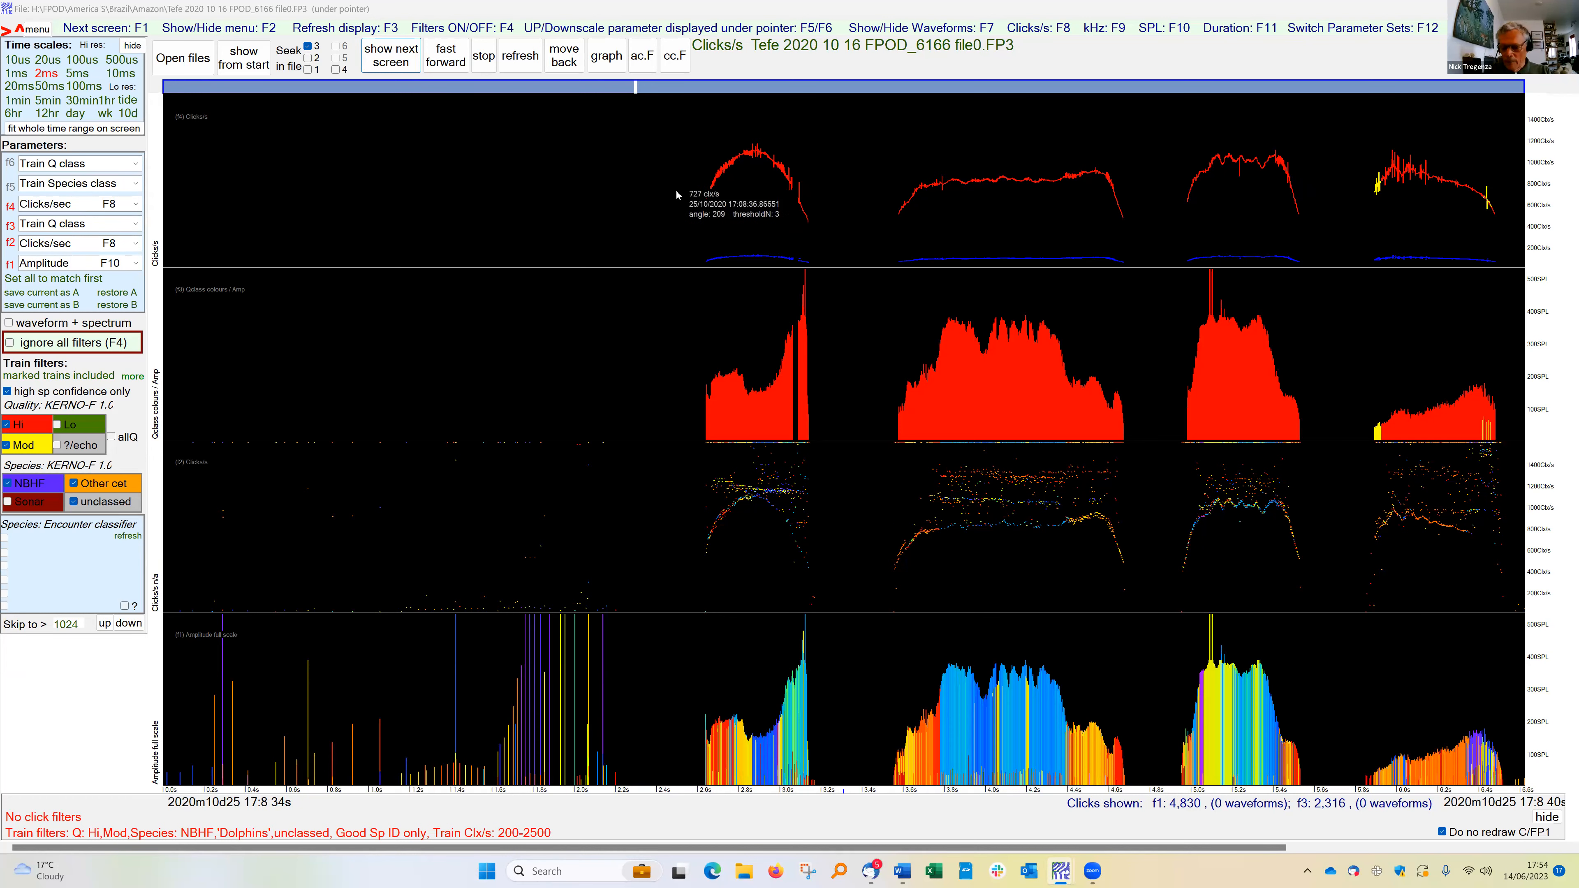
click(647, 209)
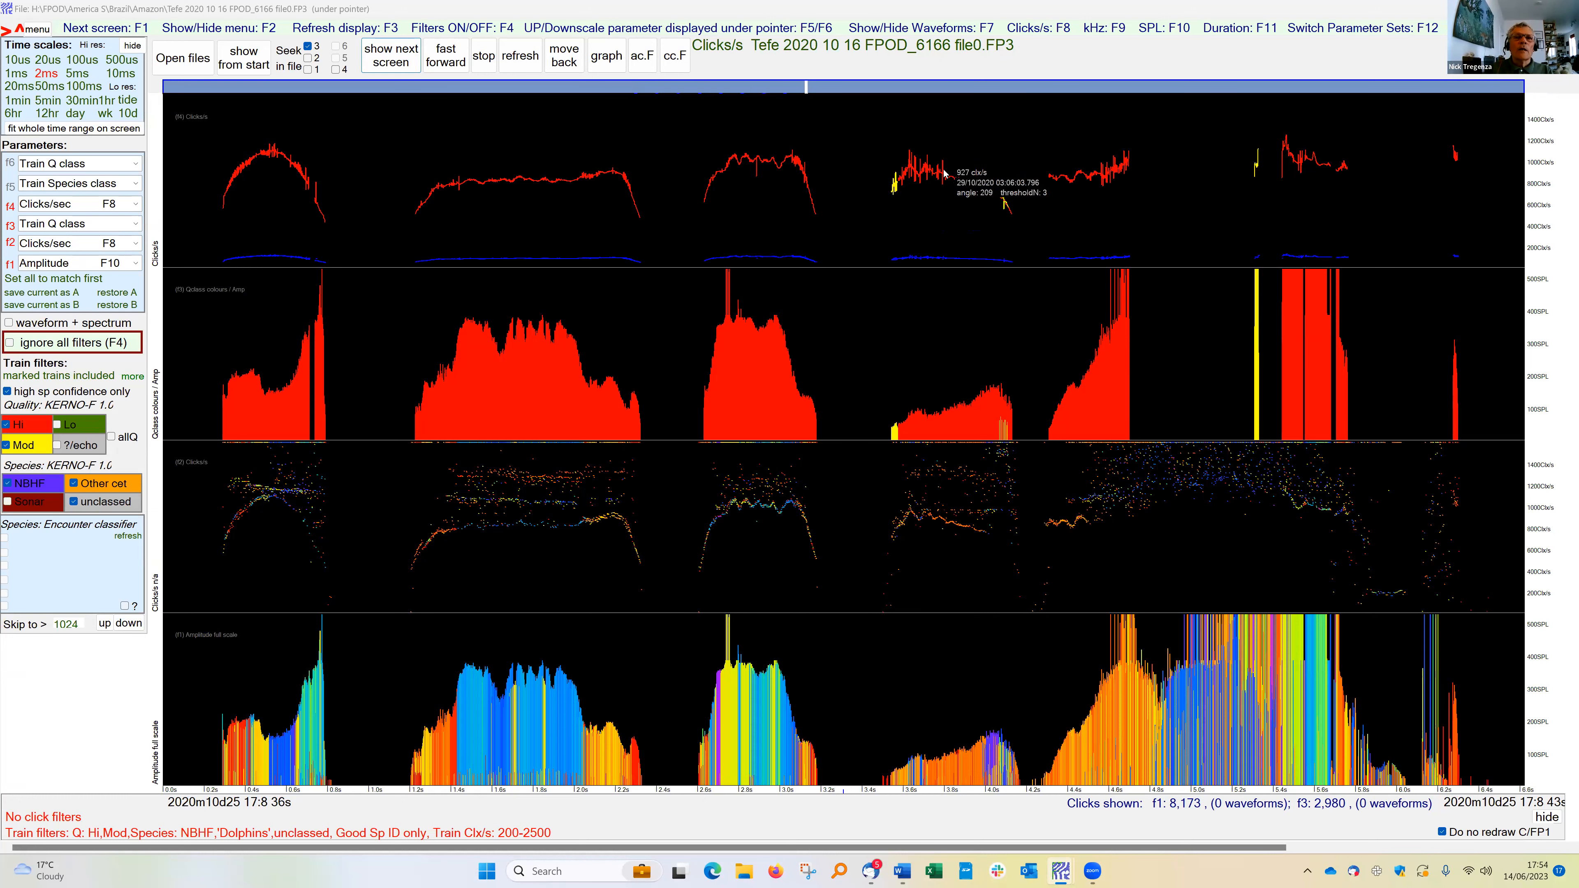
Advance to the trains of 29 October 2020 at 16:29, shift back to the earlier ones, and widen the time scale to 5 ms.
key(F1)
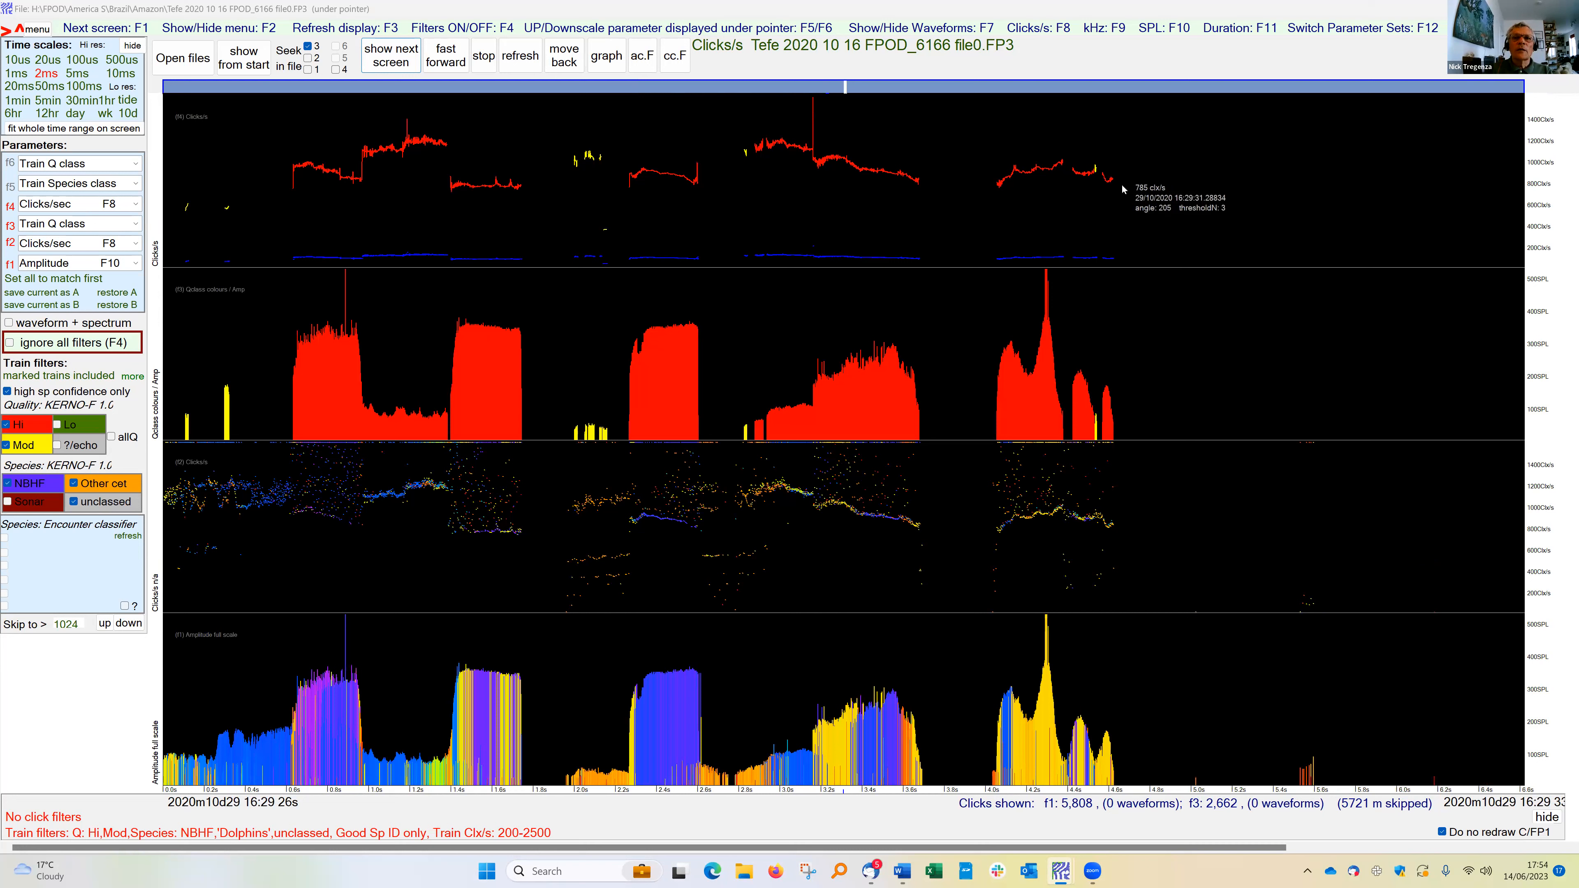
right_click(1158, 191)
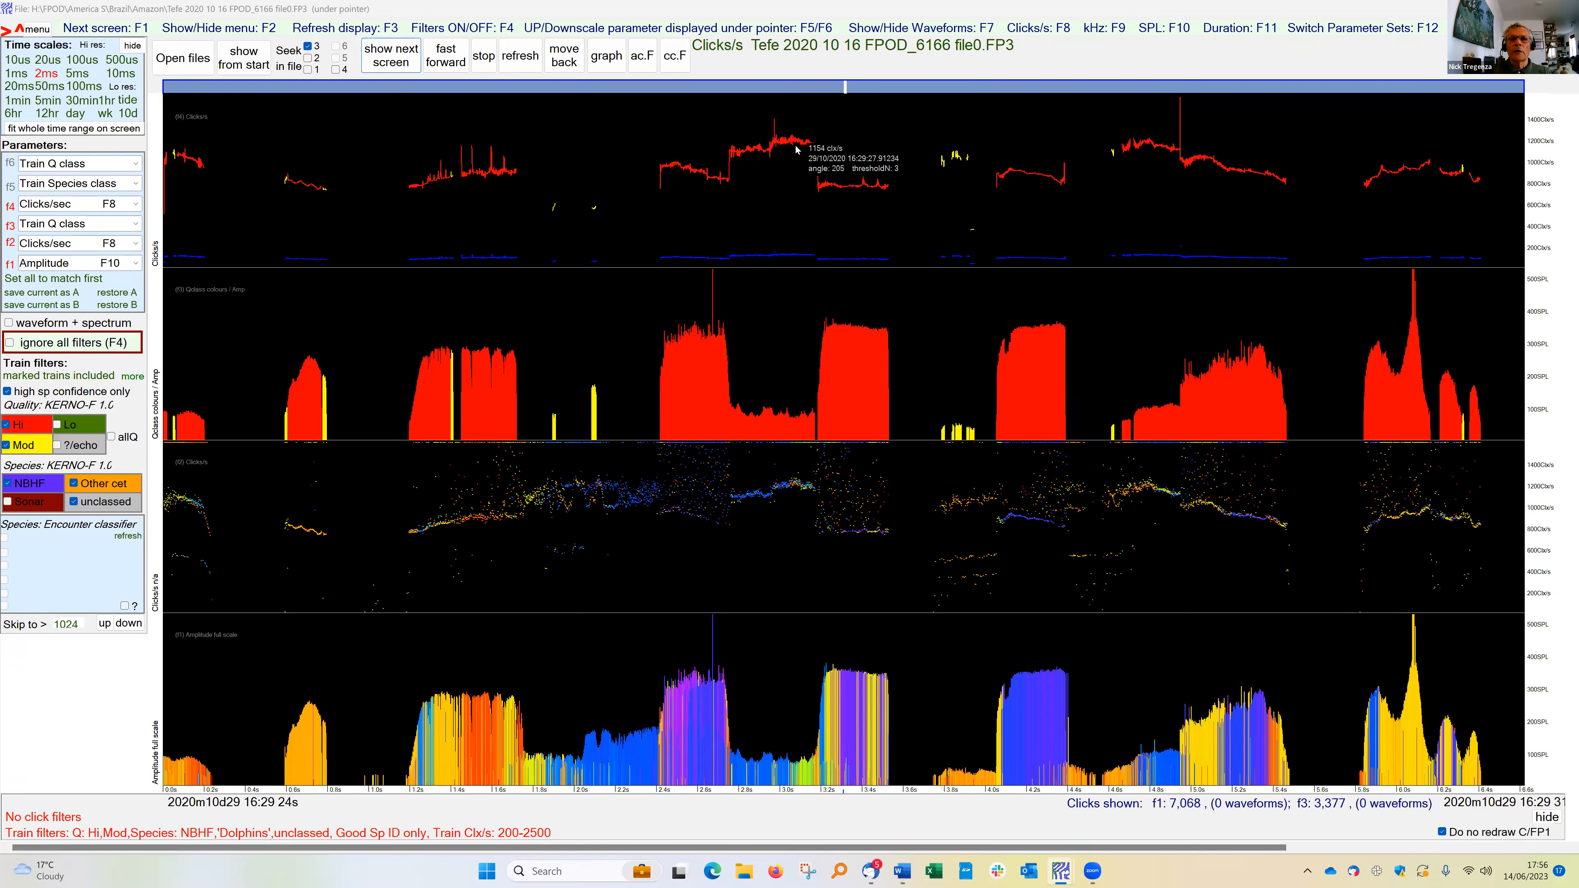
right_click(786, 223)
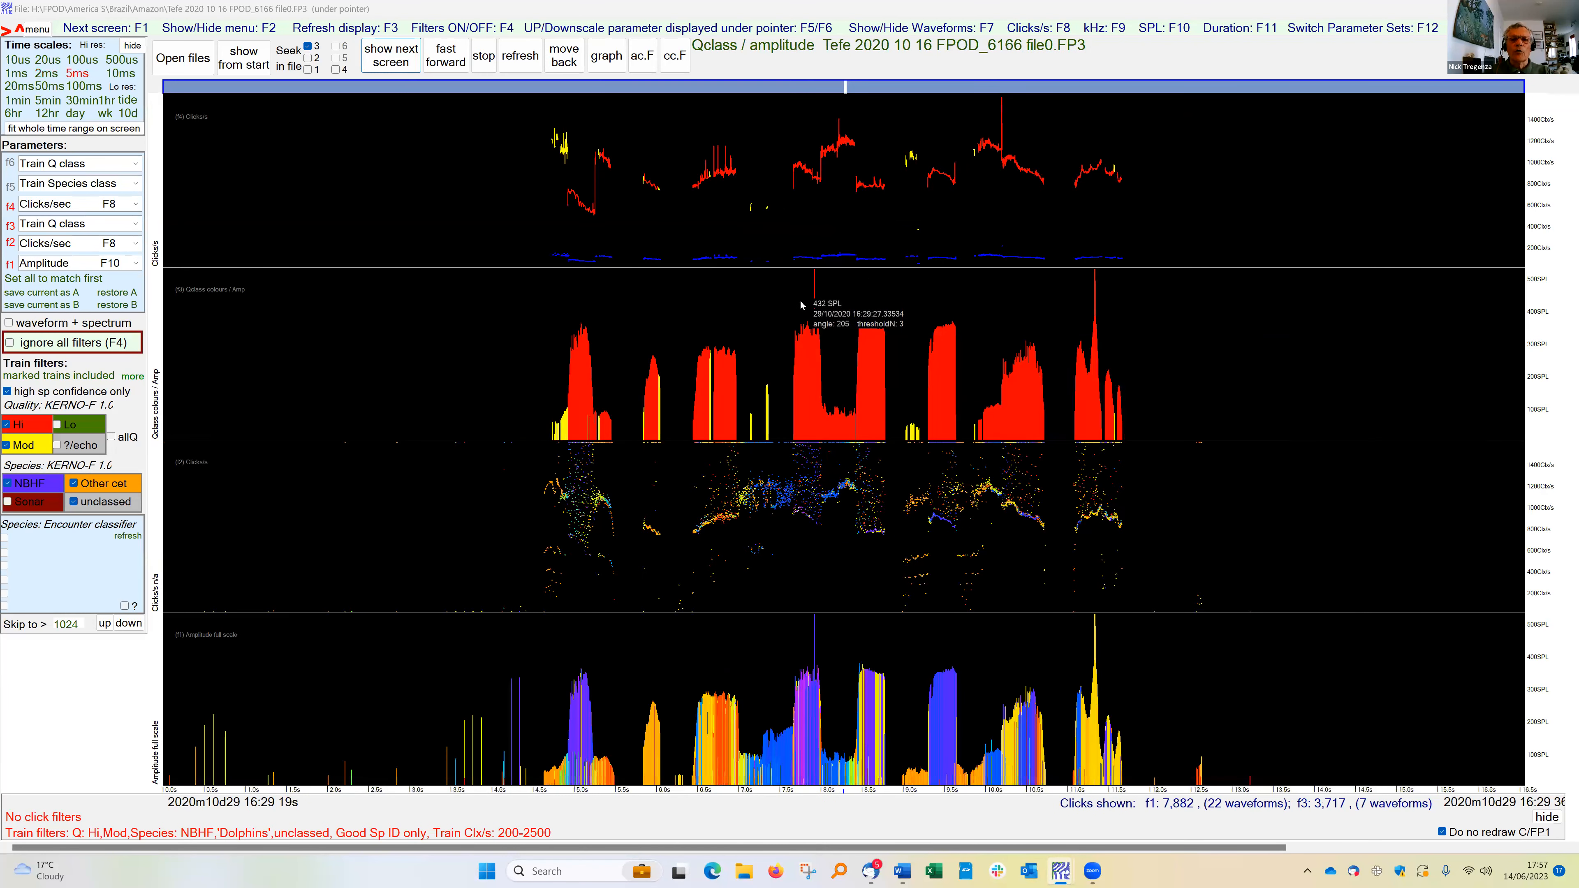
Step on to the 5 November 18:55 and 8 November 1:23 trains, examining them down to 500 µs and 1 ms time scales respectively.
click(401, 64)
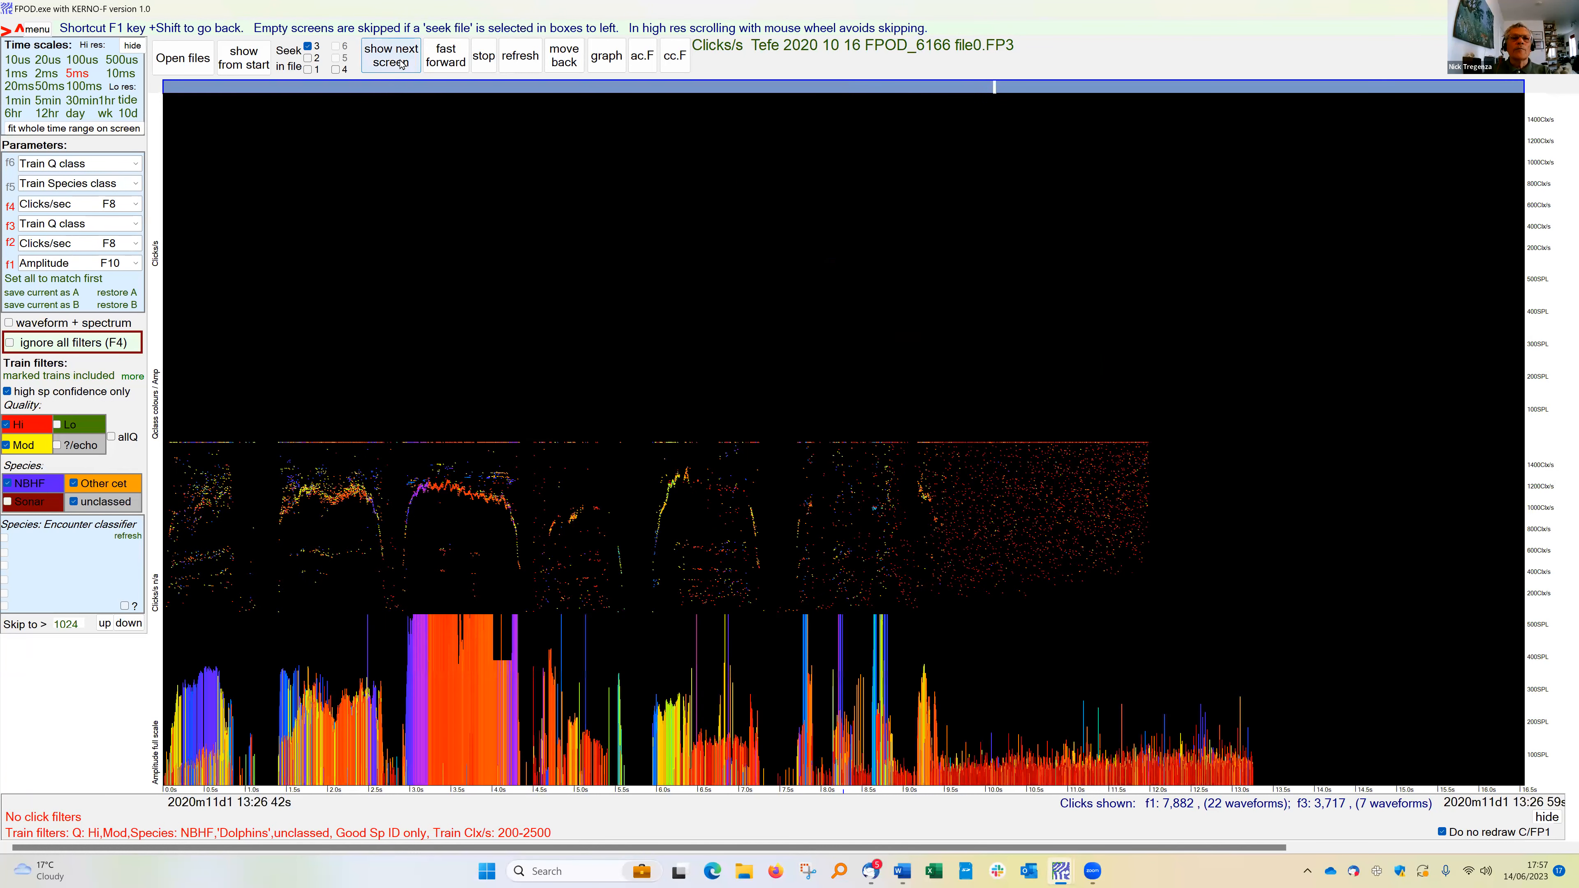
click(401, 65)
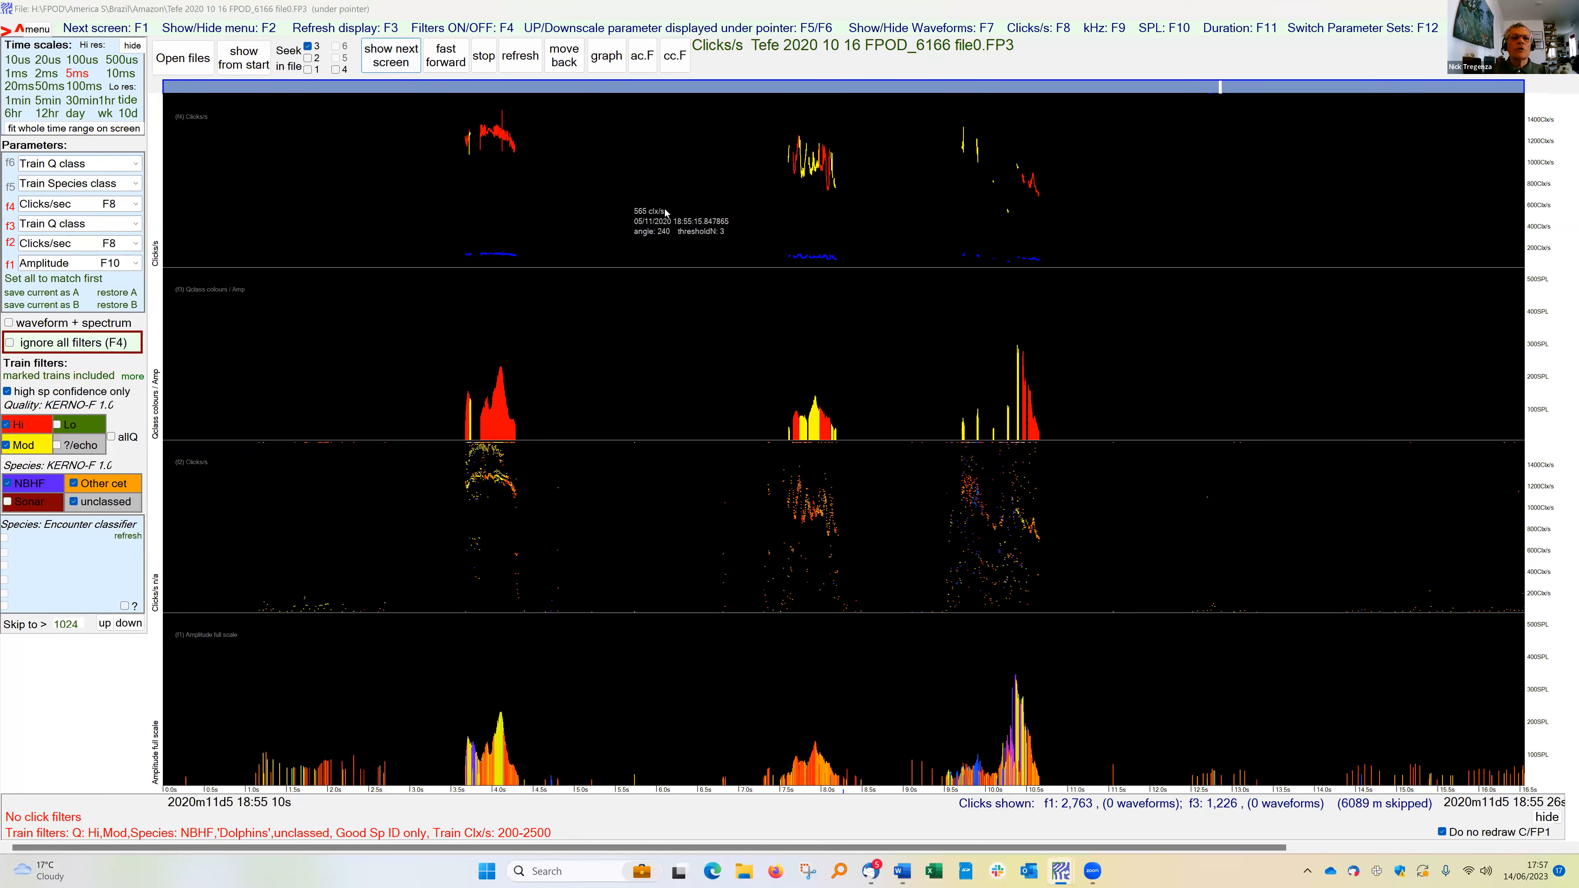
click(800, 202)
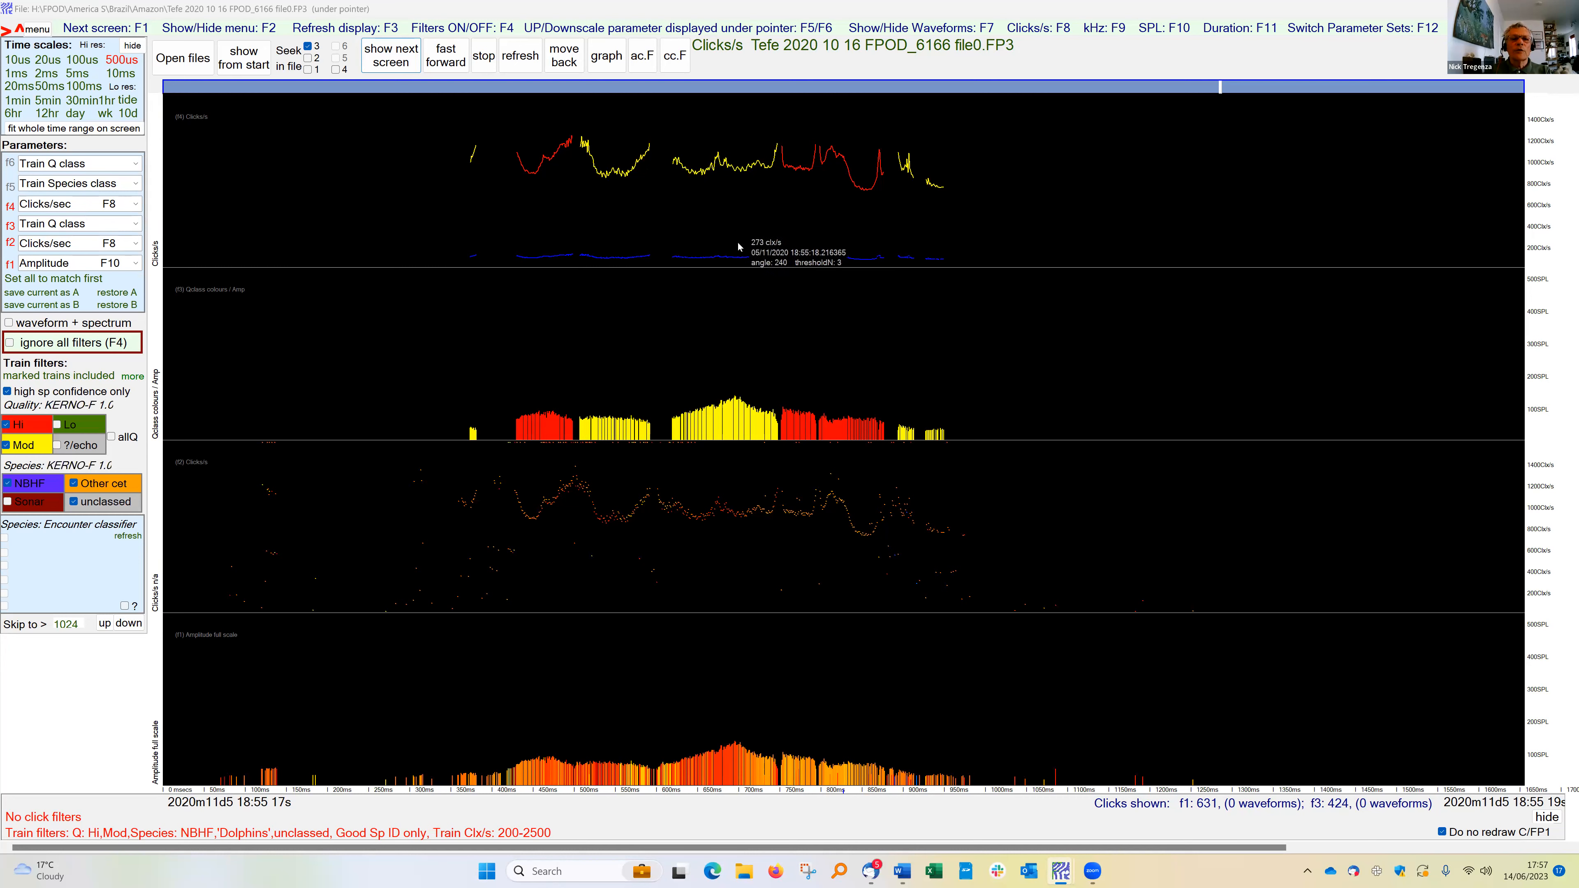
right_click(757, 218)
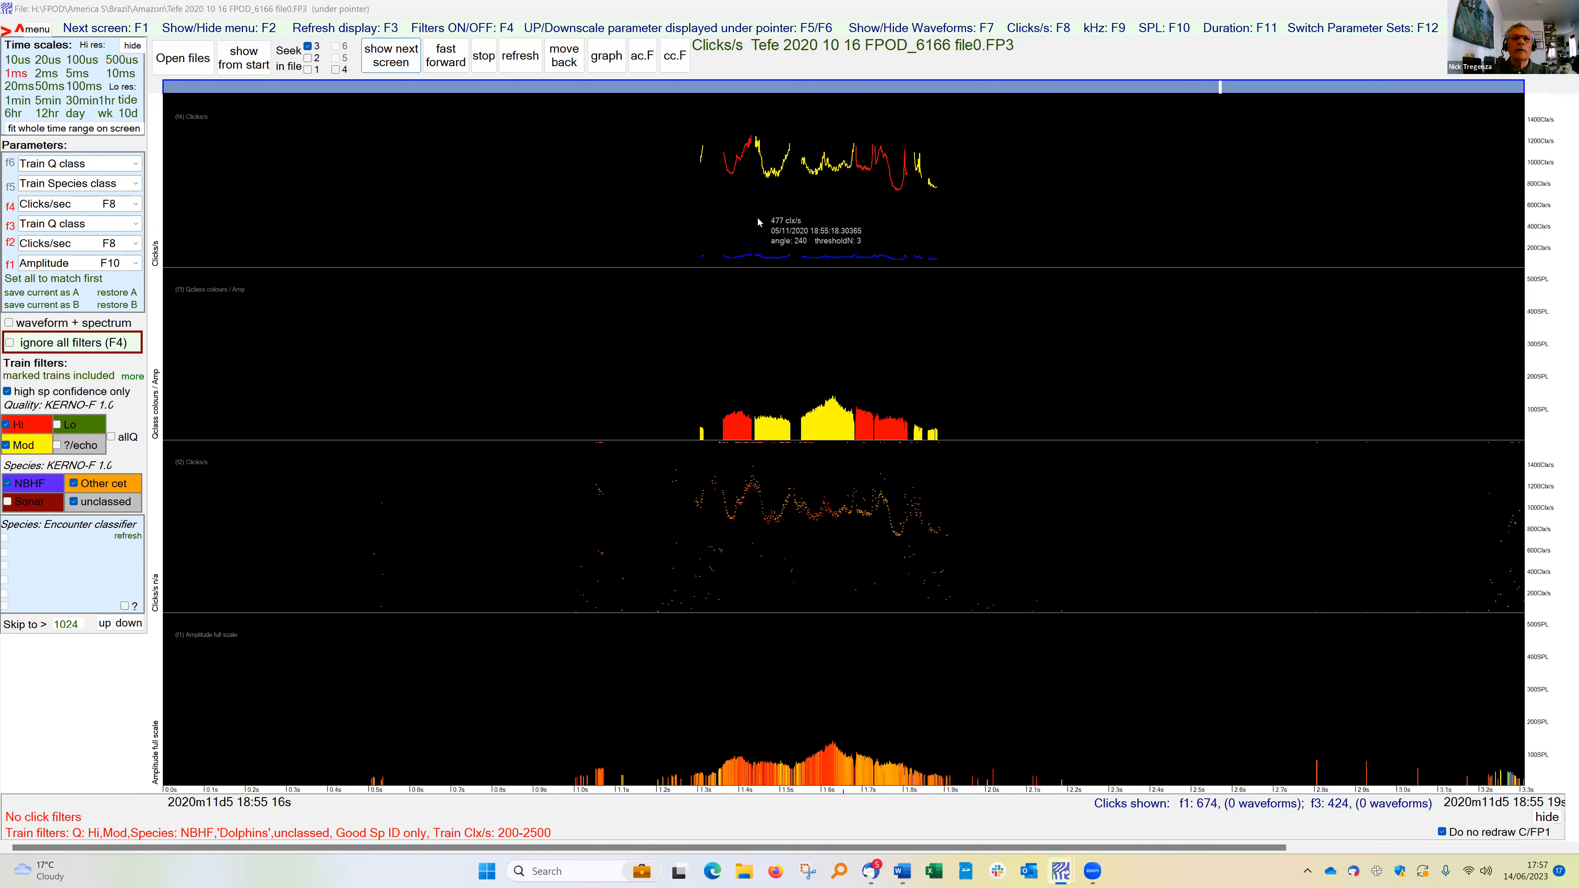
right_click(757, 218)
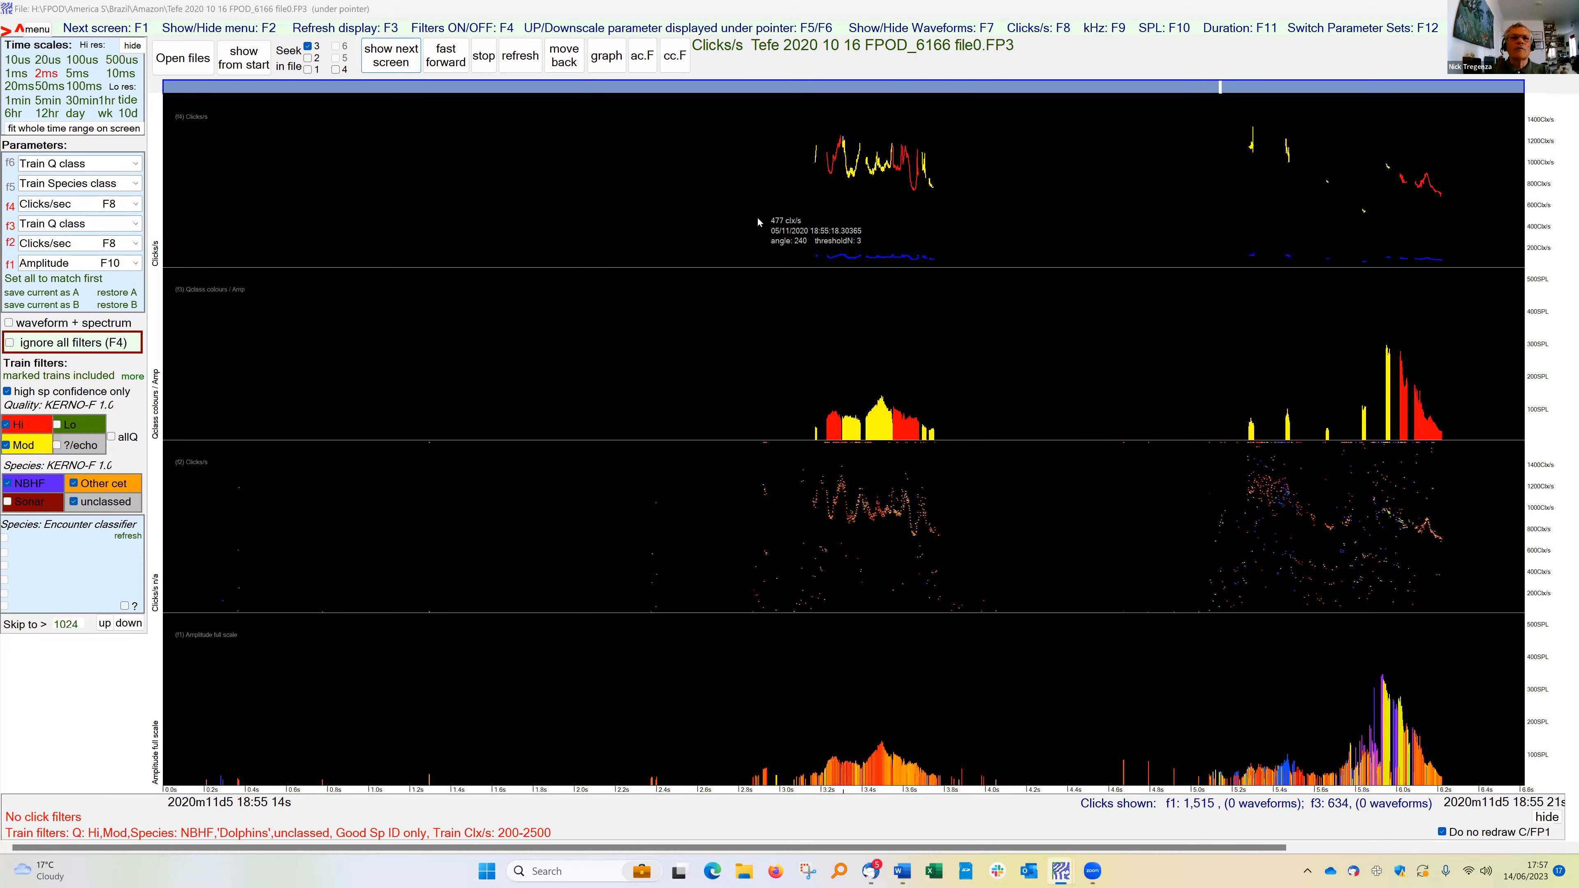
click(398, 62)
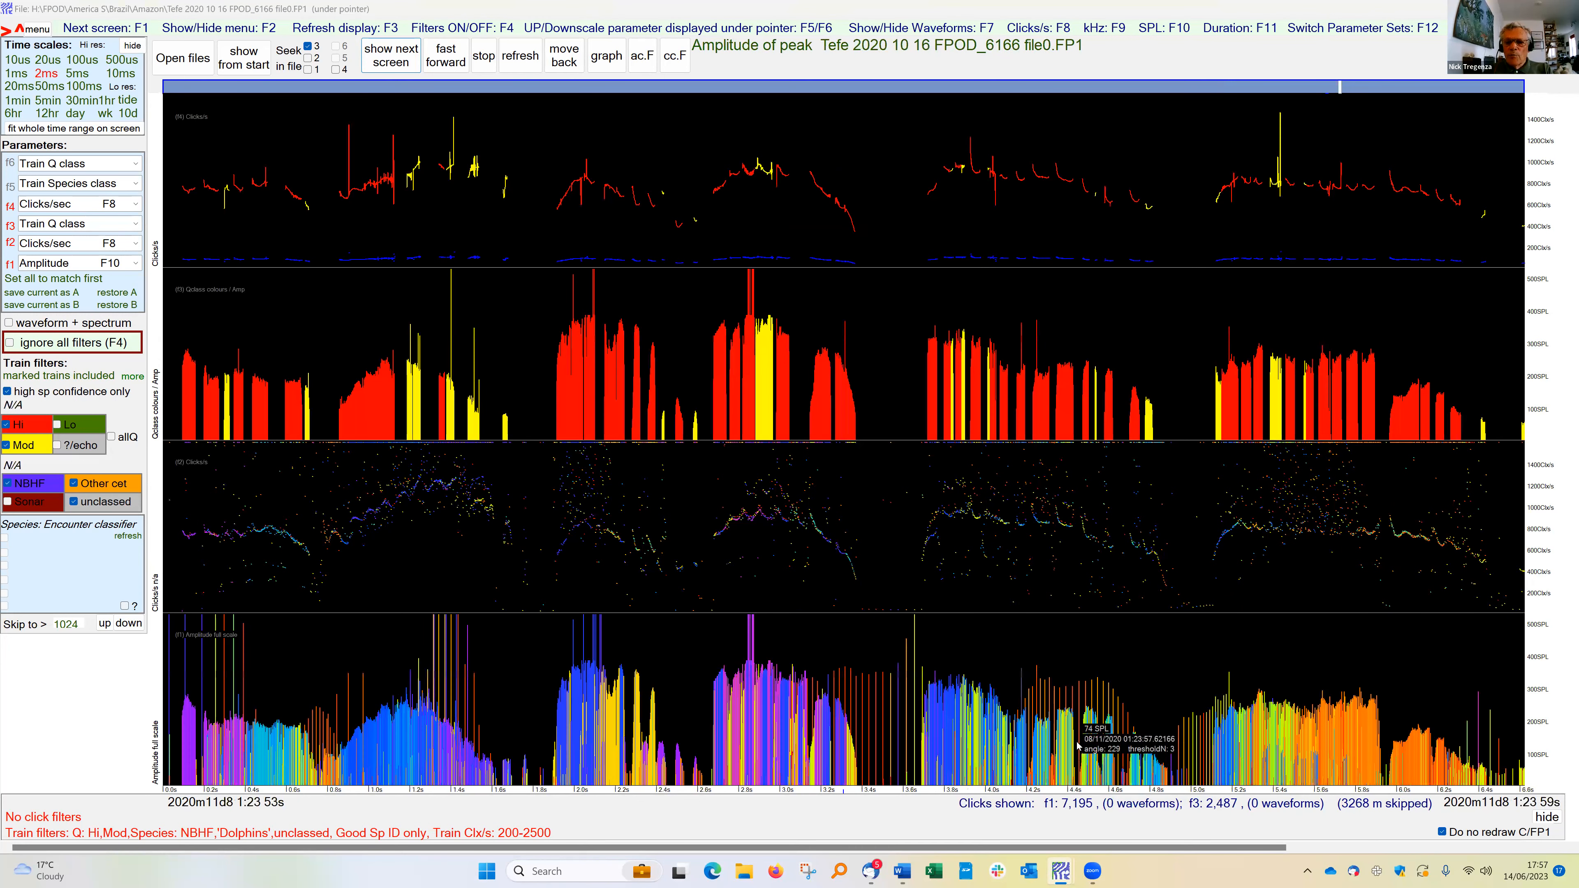
click(1056, 751)
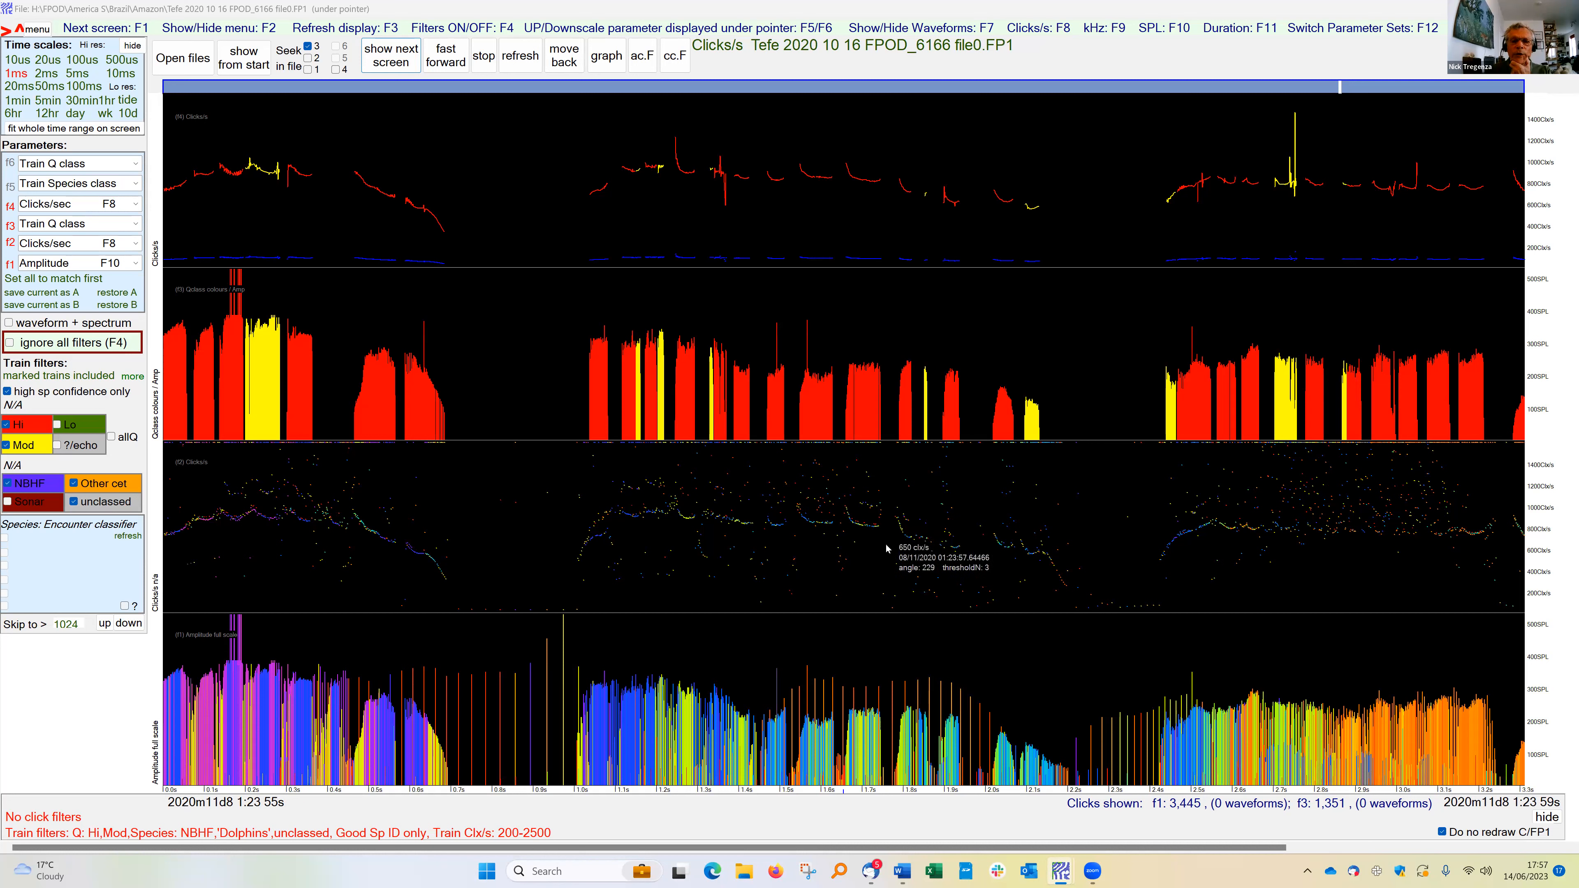
Switch to the Word tutorial document and view the section on rapid click rate modulation in foraging click trains.
click(901, 874)
scroll(655, 363, down, 5)
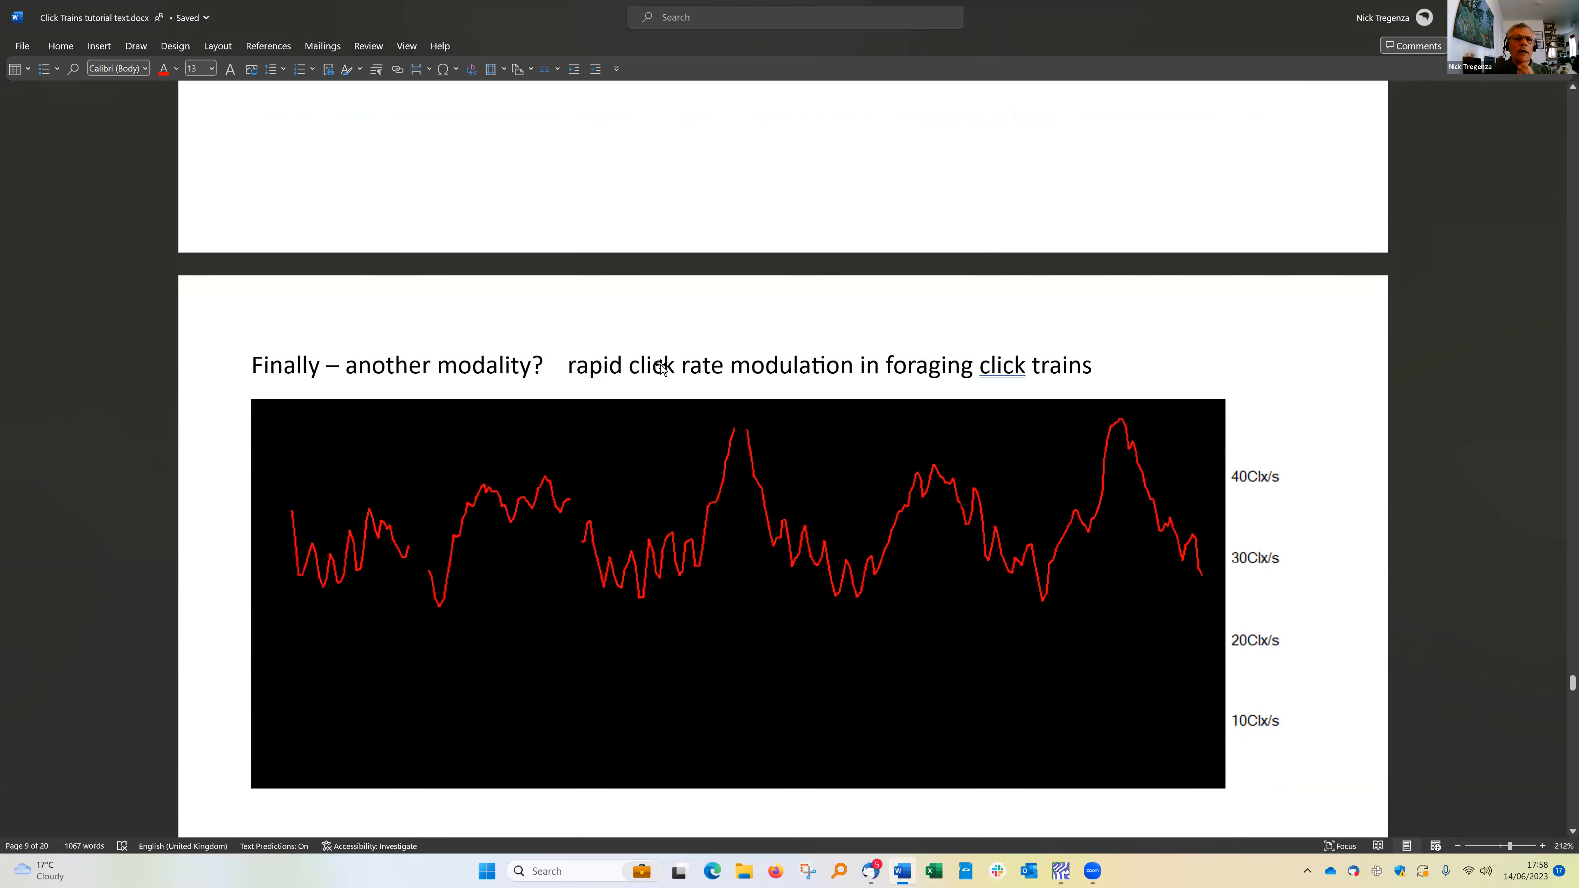
scroll(662, 368, down, 3)
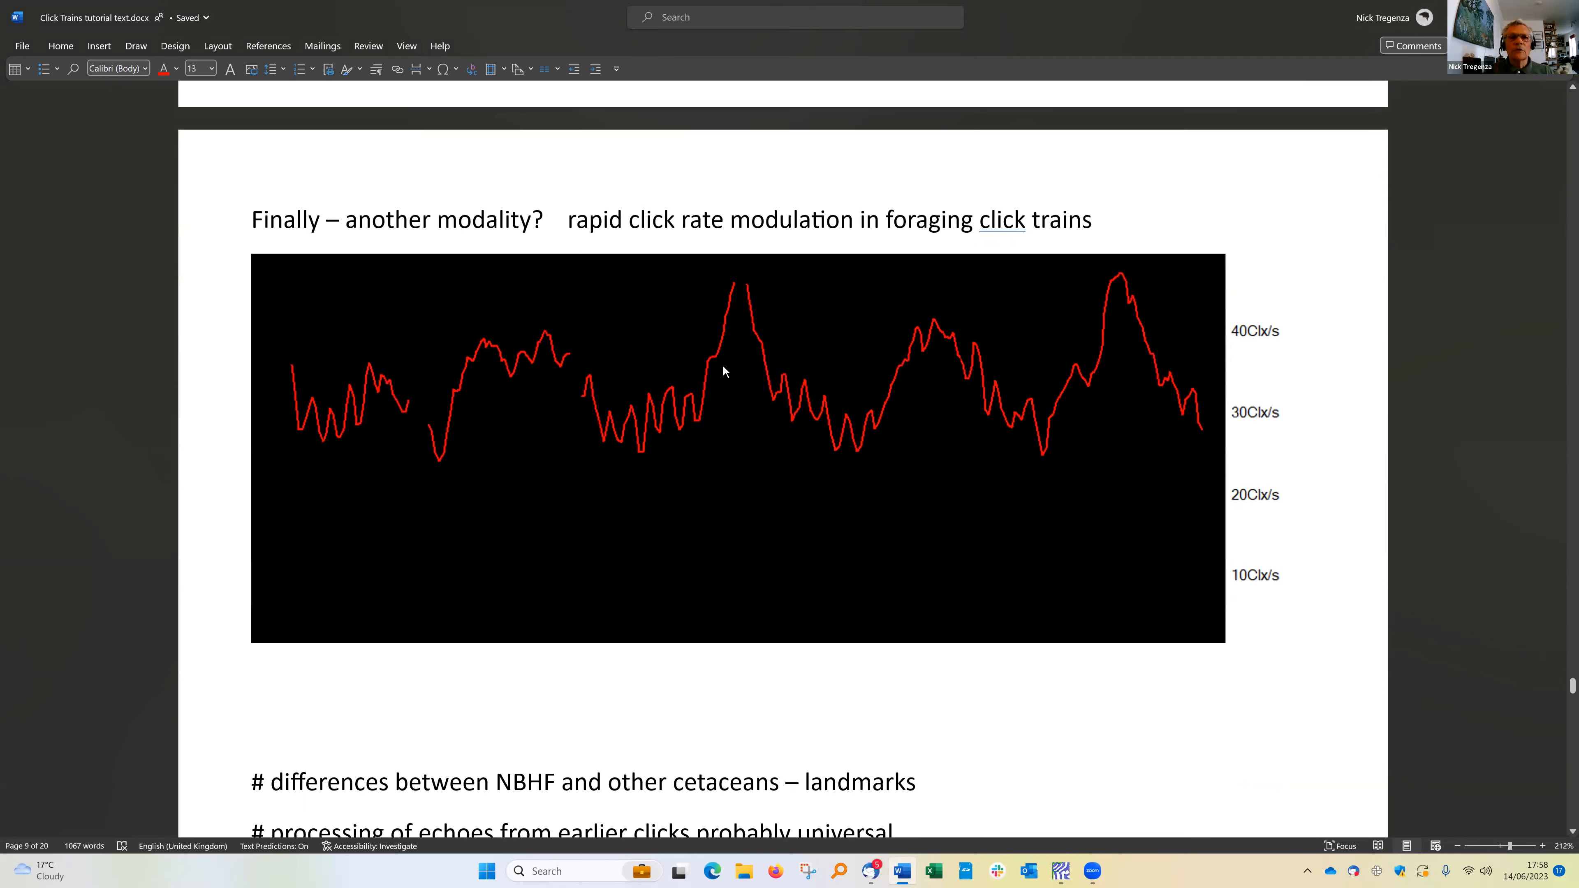